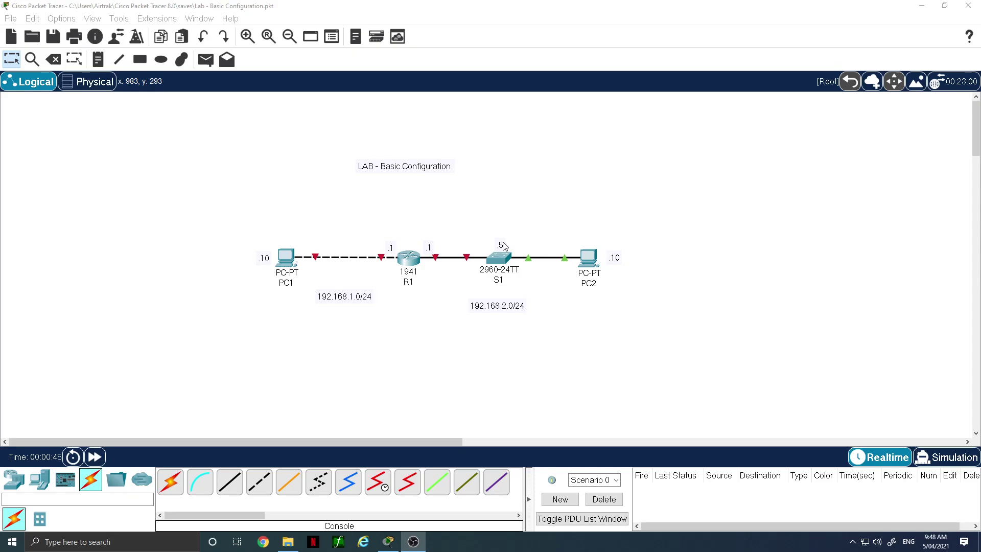
Give PC2 static IP 192.168.2.10, mask 255.255.255.0 and gateway 192.168.2.1, then close its window
{"action": "left_click", "coordinate": [593, 261]}
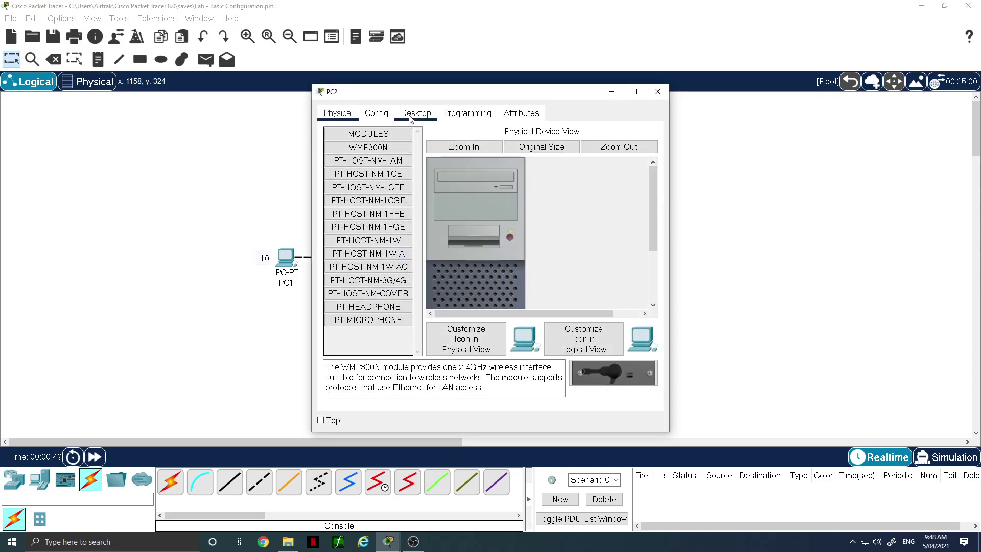
{"action": "left_click", "coordinate": [410, 116]}
{"action": "left_click", "coordinate": [366, 161]}
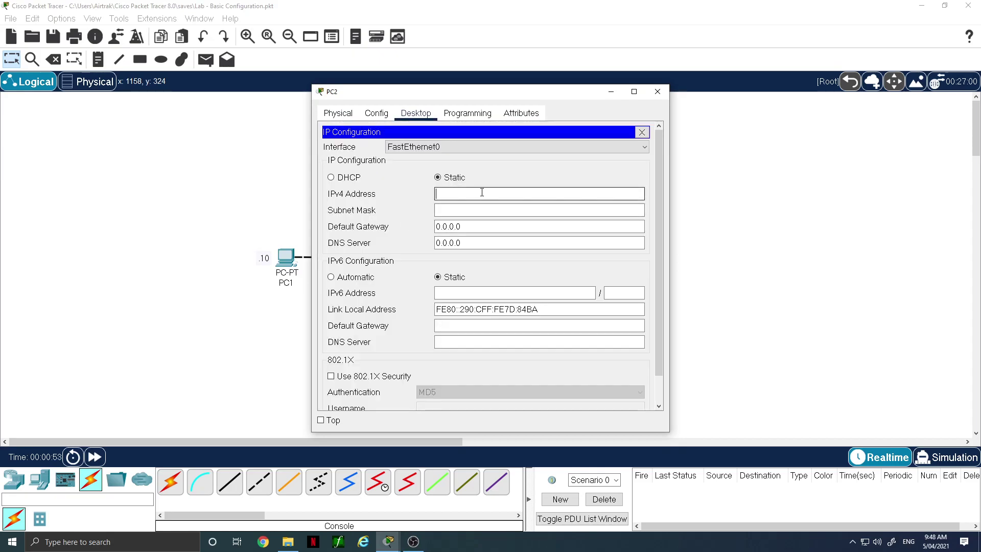
{"action": "left_click_drag", "start_coordinate": [501, 94], "coordinate": [285, 90]}
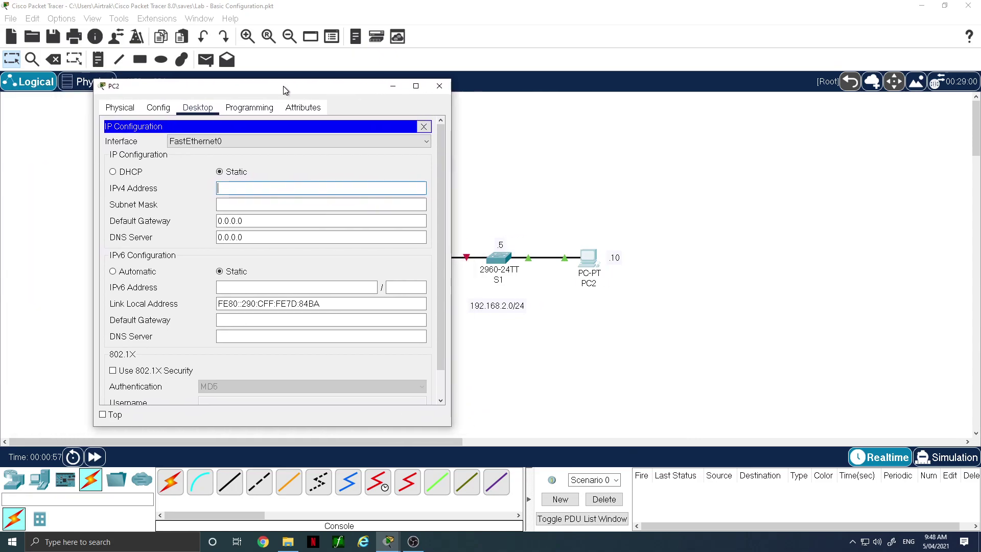
{"action": "type", "text": "92.168.2"}
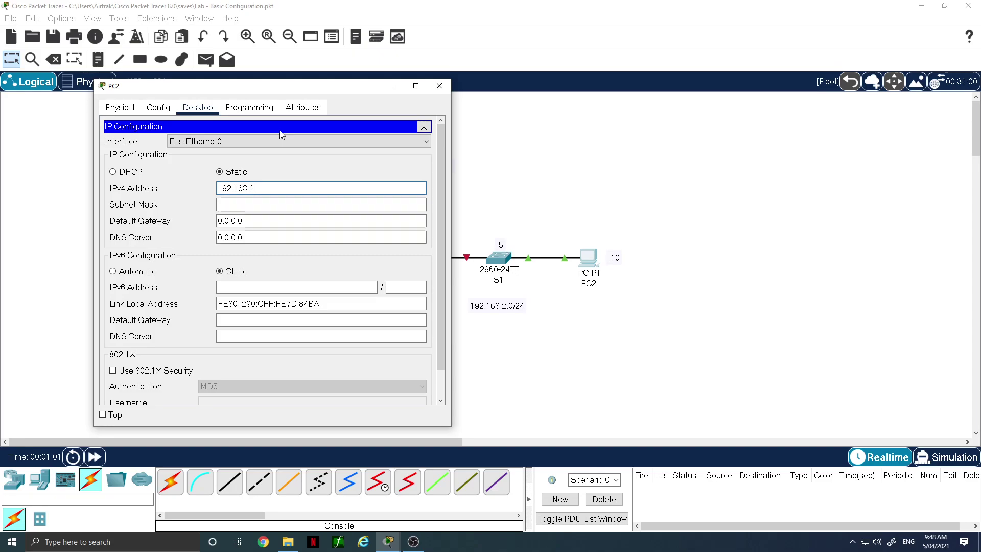
{"action": "type", "text": ".10"}
{"action": "left_click", "coordinate": [285, 203]}
{"action": "key", "text": "Tab"}
{"action": "type", "text": "192.168"}
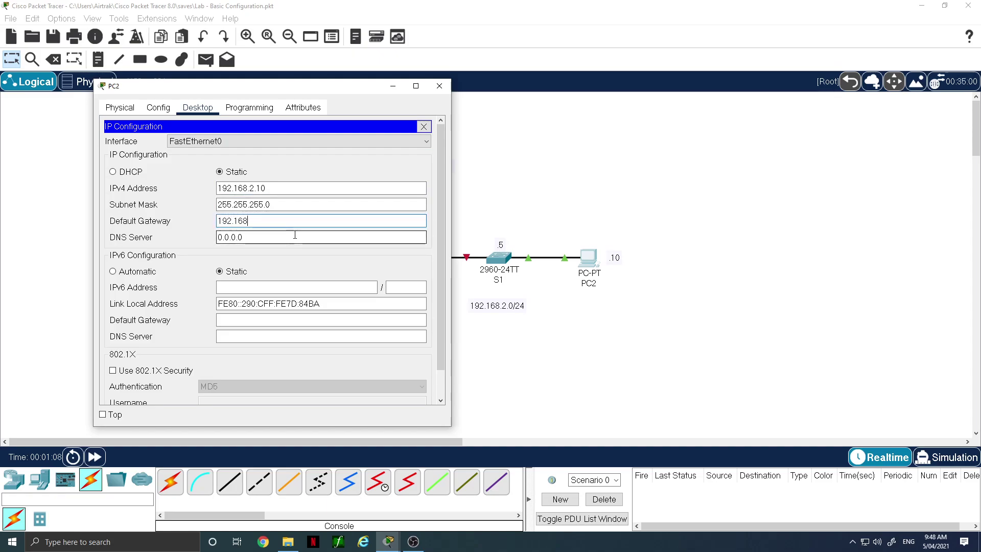
{"action": "type", "text": ".2.1"}
{"action": "left_click", "coordinate": [287, 255]}
{"action": "left_click", "coordinate": [242, 238]}
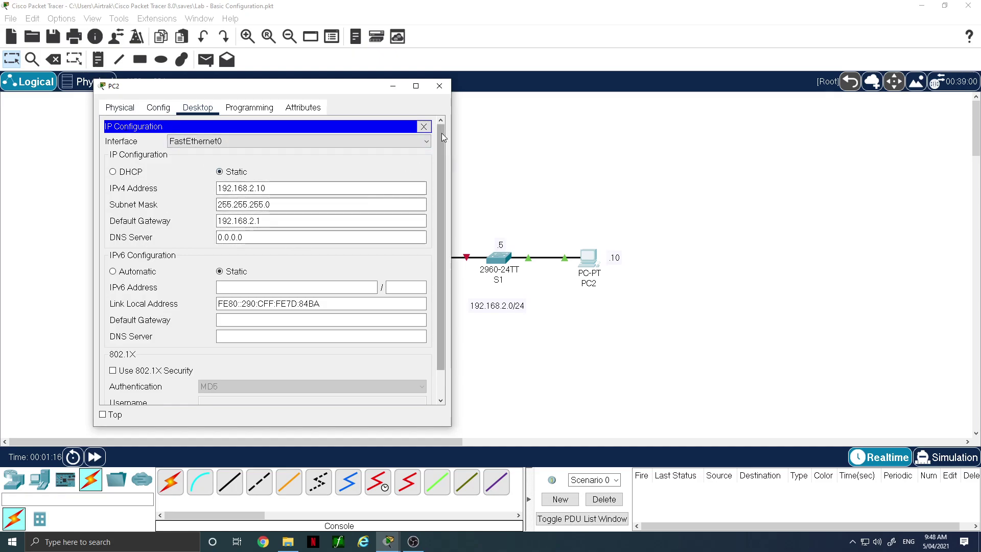
{"action": "left_click", "coordinate": [424, 126]}
{"action": "left_click", "coordinate": [438, 90]}
Set PC1 to 192.168.1.10 with auto-filled mask 255.255.255.0 and gateway 192.168.1.1
{"action": "left_click", "coordinate": [284, 259]}
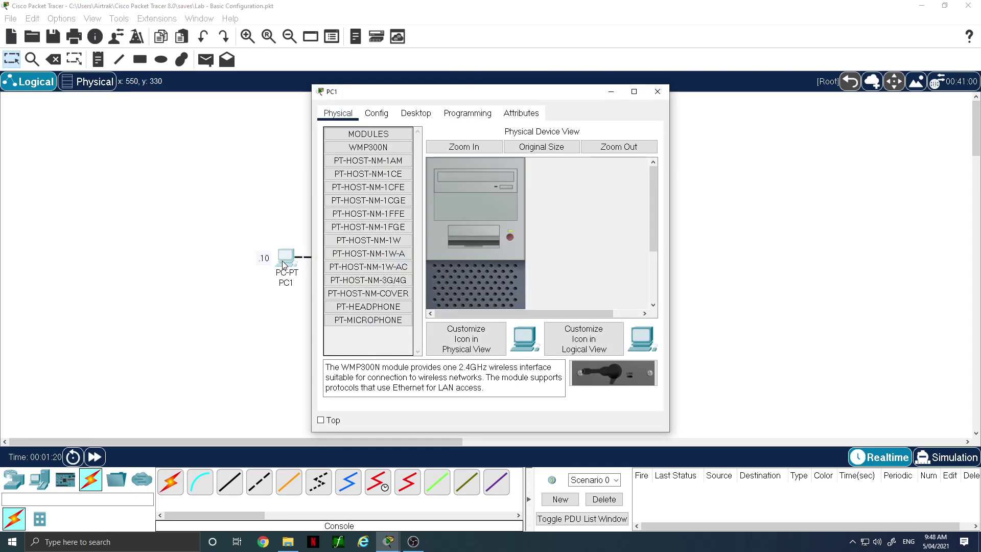
{"action": "left_click", "coordinate": [423, 117]}
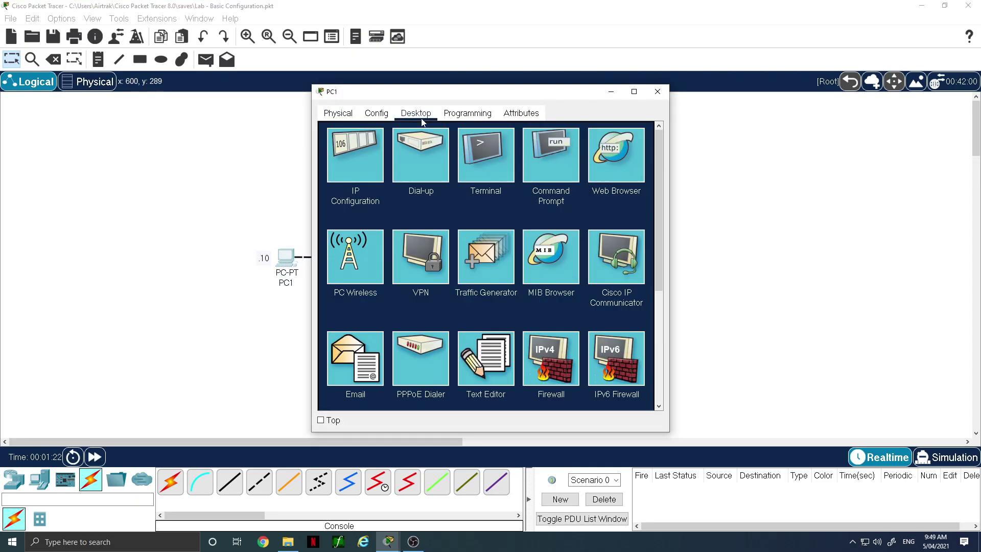
{"action": "left_click", "coordinate": [364, 164]}
{"action": "left_click", "coordinate": [449, 195]}
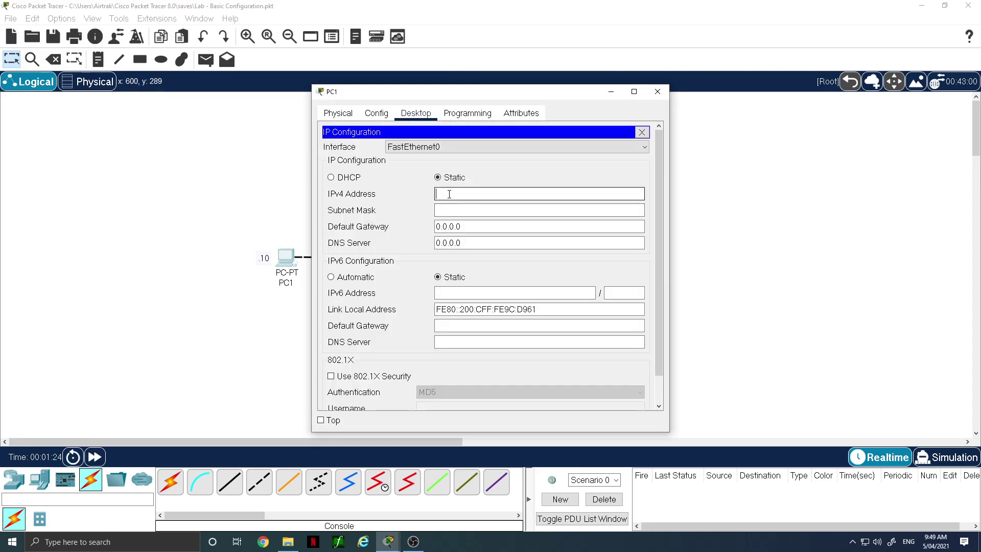
{"action": "type", "text": "192.168.1.10"}
{"action": "key", "text": "Tab"}
{"action": "key", "text": "Tab"}
{"action": "type", "text": "192.168."}
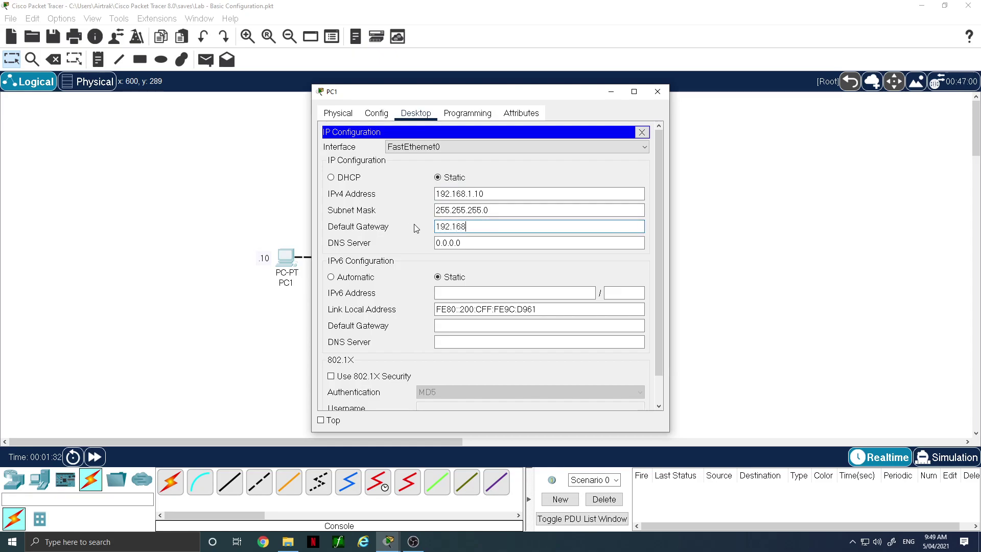
{"action": "type", "text": "1.1"}
{"action": "left_click", "coordinate": [644, 134]}
{"action": "left_click", "coordinate": [657, 92]}
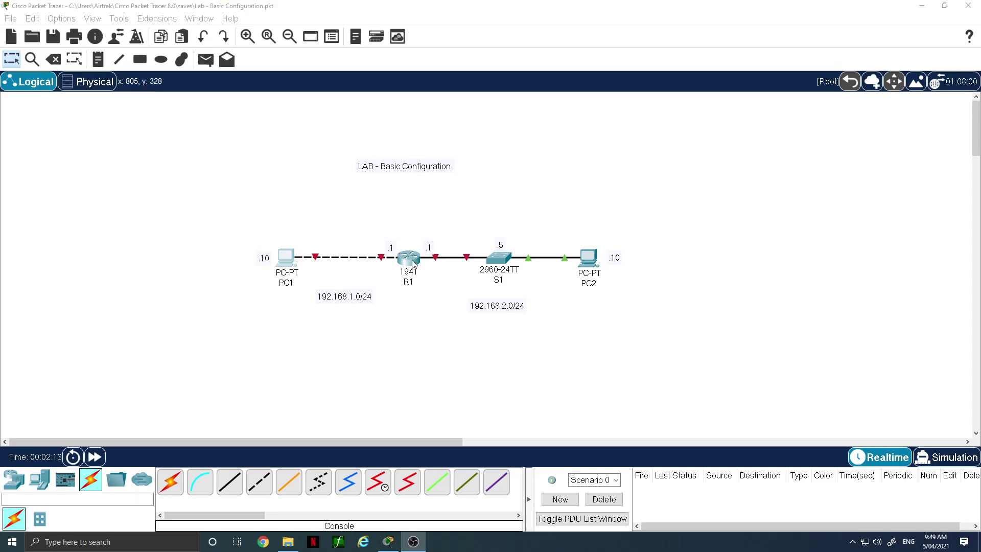
Open router R1's CLI and wake the console to reach the Router> prompt
{"action": "left_click", "coordinate": [412, 260]}
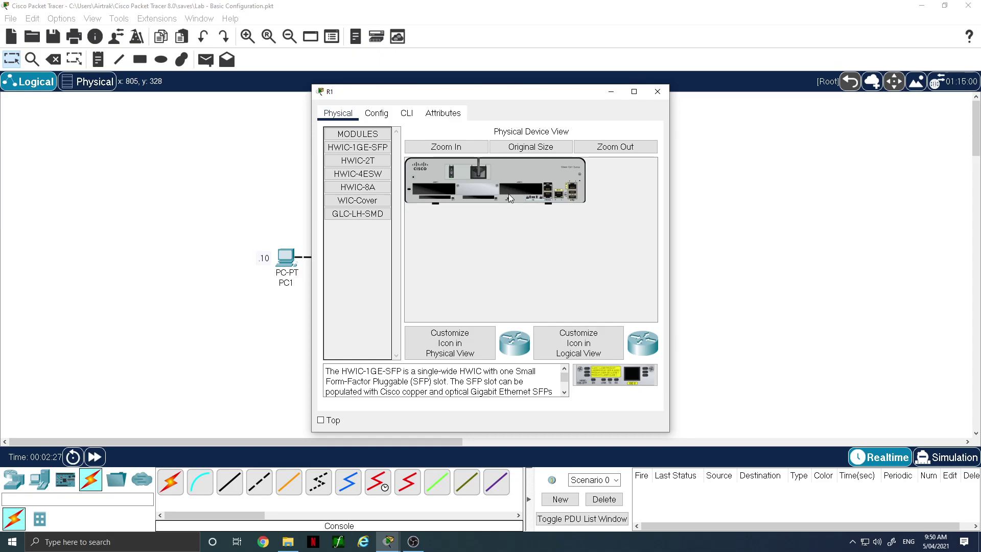
{"action": "left_click", "coordinate": [407, 114]}
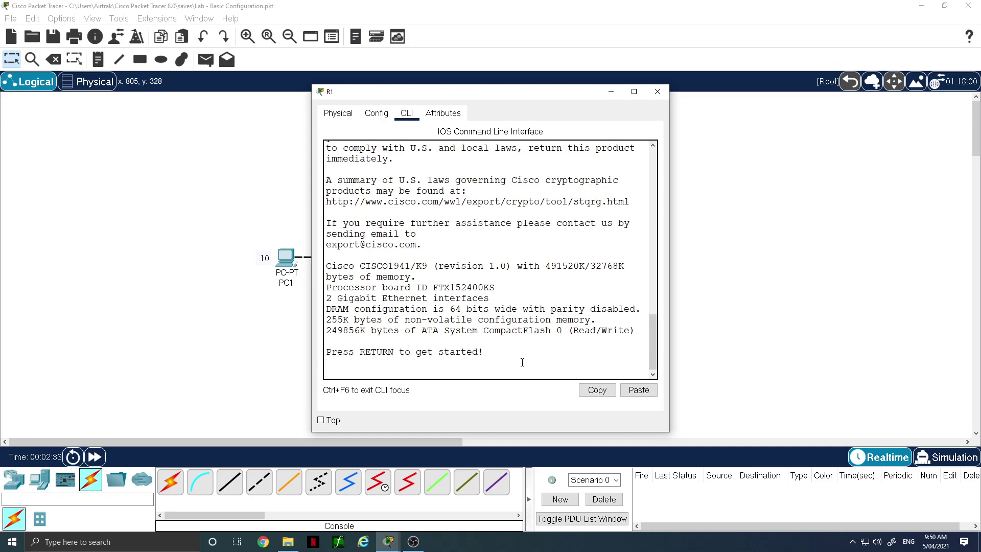
{"action": "key", "text": "Return"}
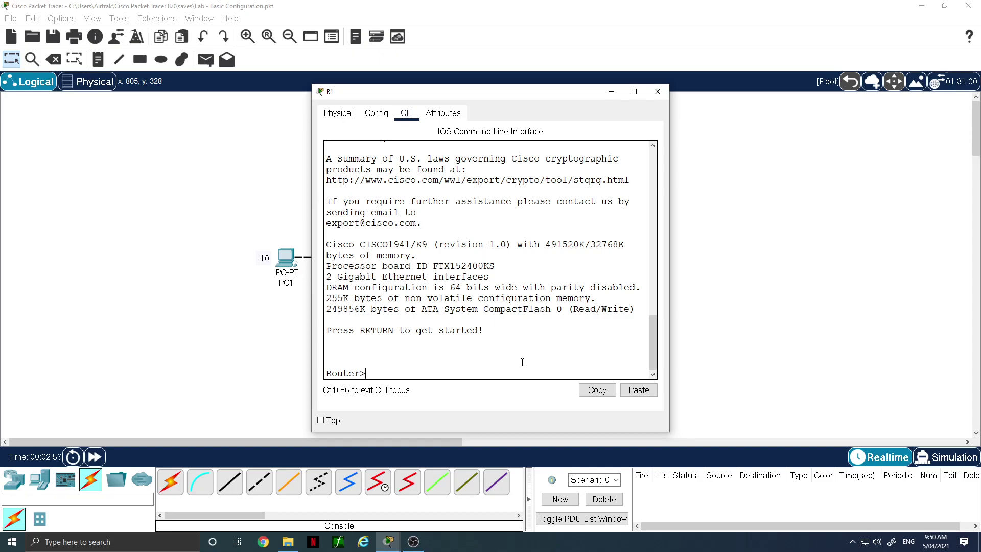
Enter privileged mode on R1 and set its clock to 09:51:00 5 April 2021
{"action": "type", "text": "en"}
{"action": "key", "text": "Return"}
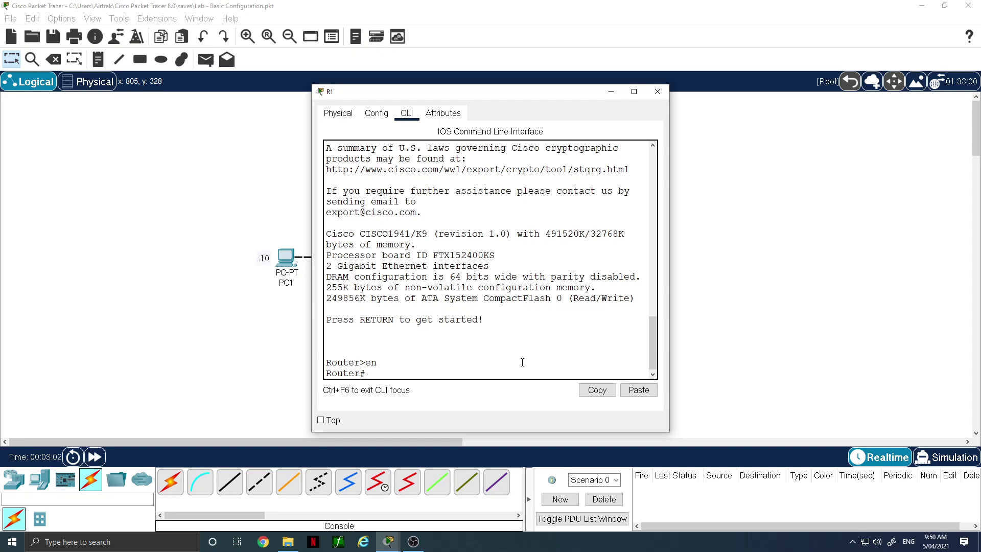
{"action": "type", "text": "clock set"}
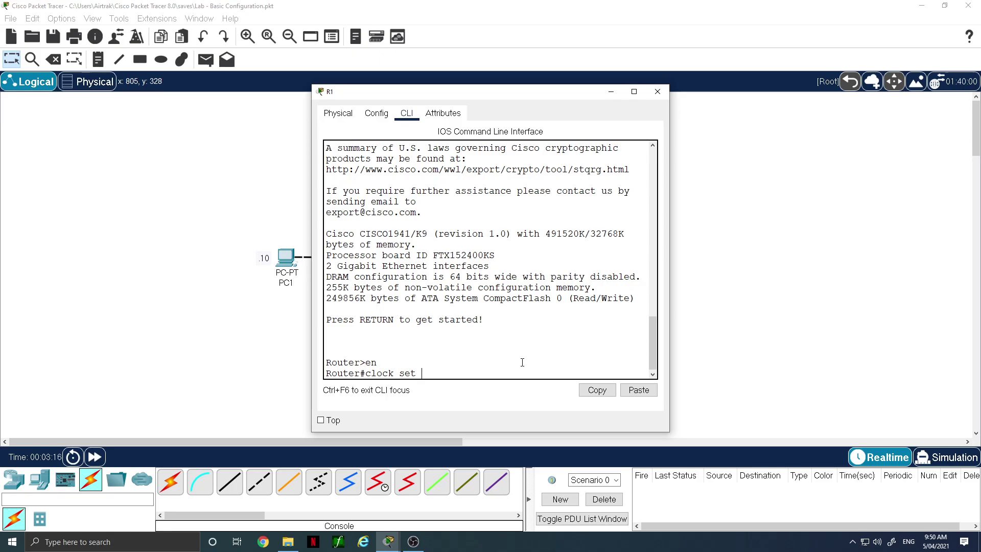
{"action": "type", "text": "9"}
{"action": "key", "text": "BackSpace"}
{"action": "type", "text": "09:51:00 5 April 2021"}
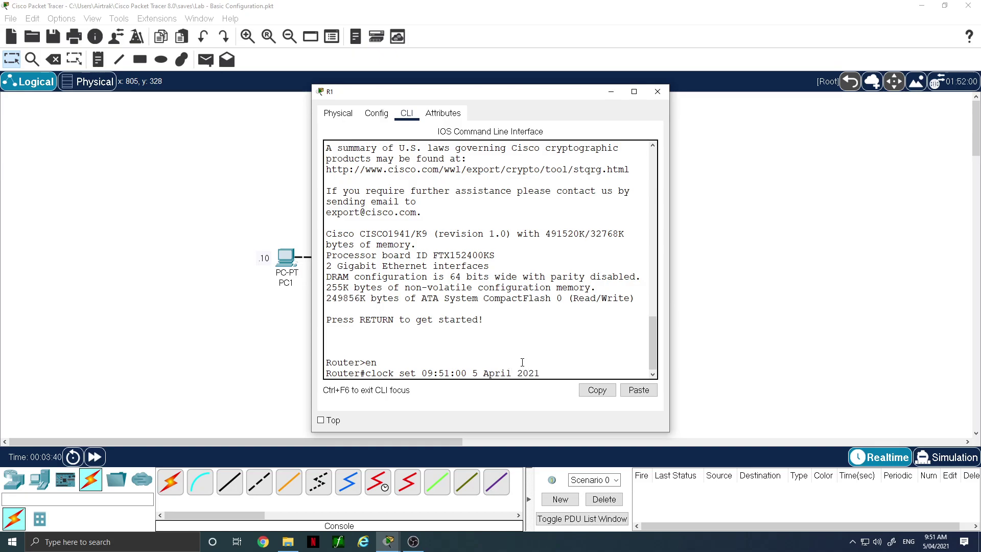
{"action": "key", "text": "Return"}
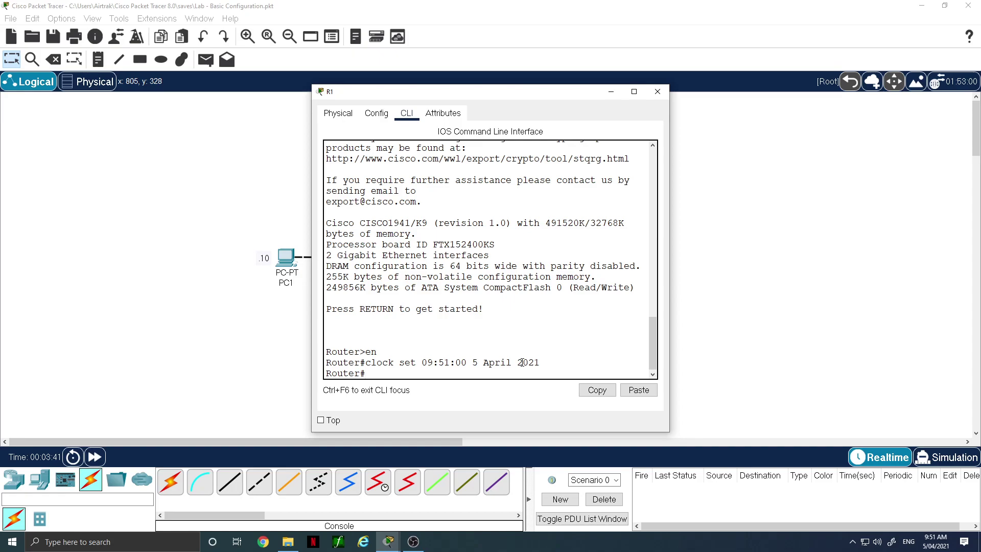
{"action": "type", "text": "con f"}
{"action": "key", "text": "BackSpace"}
{"action": "key", "text": "BackSpace"}
Enter global configuration mode and disable DNS lookup with no ip domain-lookup
{"action": "type", "text": "f t"}
{"action": "key", "text": "Return"}
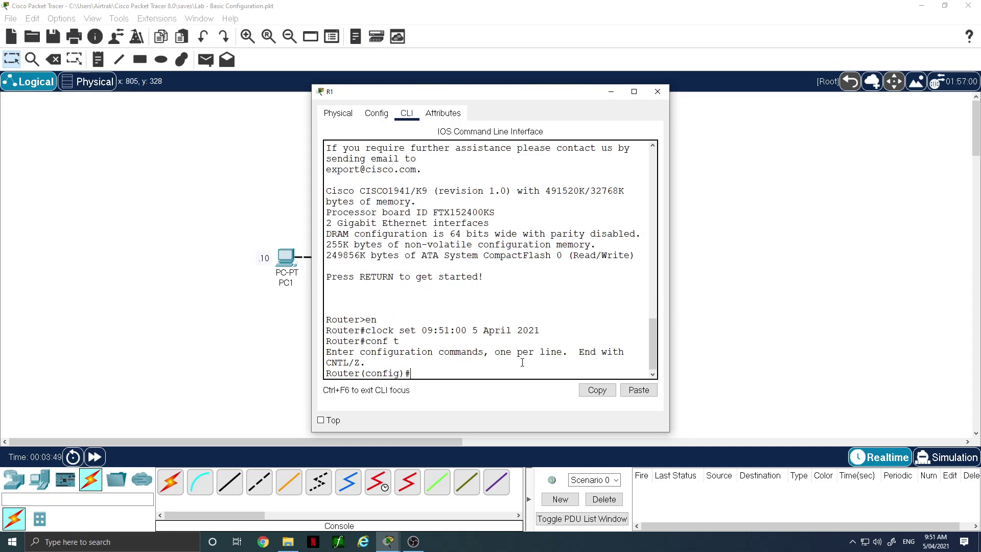
{"action": "type", "text": "no ip doma"}
{"action": "key", "text": "Tab"}
{"action": "type", "text": "in-l"}
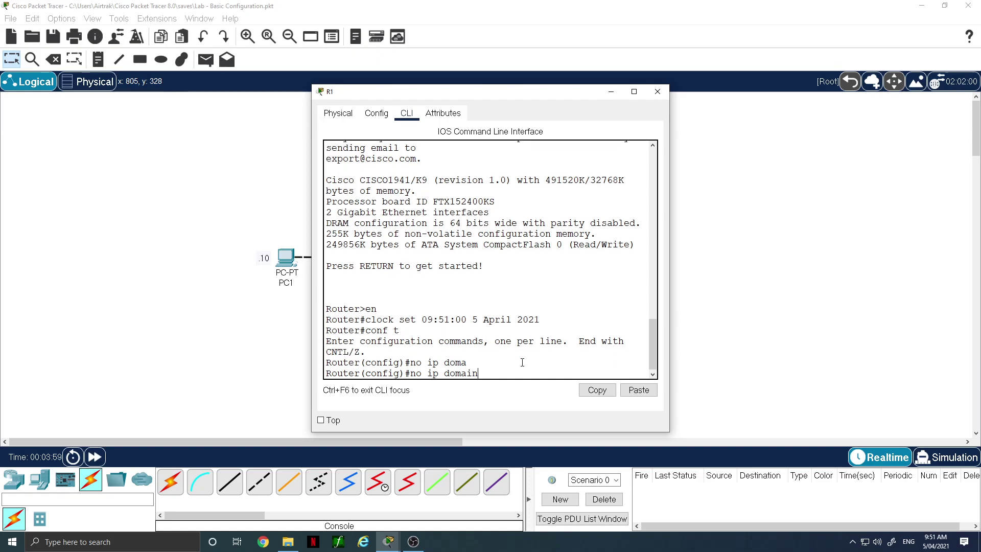
{"action": "key", "text": "Tab"}
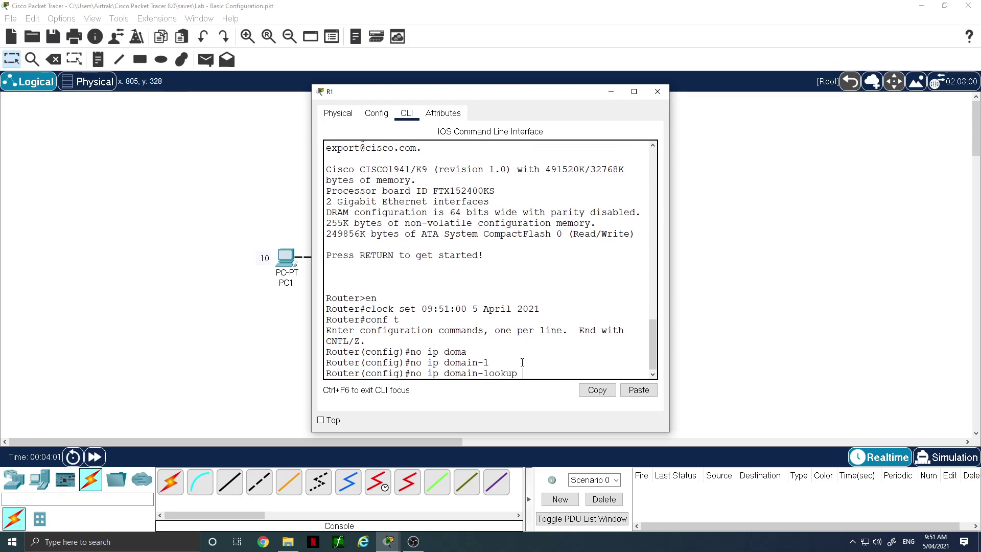
{"action": "key", "text": "Return"}
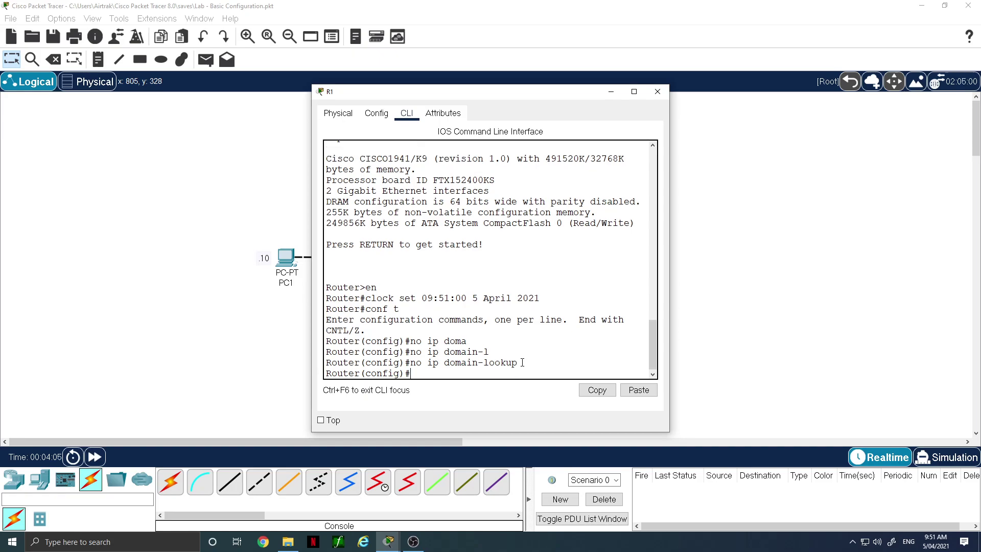
Rename the router to R1 and set a privileged-mode enable secret password
{"action": "type", "text": "hostname R1"}
{"action": "key", "text": "Return"}
{"action": "type", "text": "enable secret "}
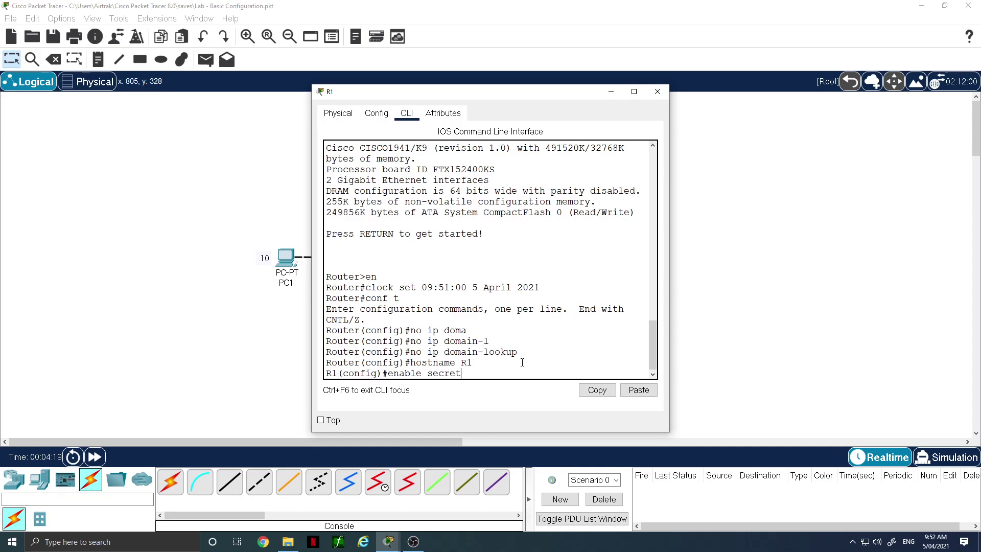
{"action": "type", "text": "class"}
{"action": "key", "text": "Return"}
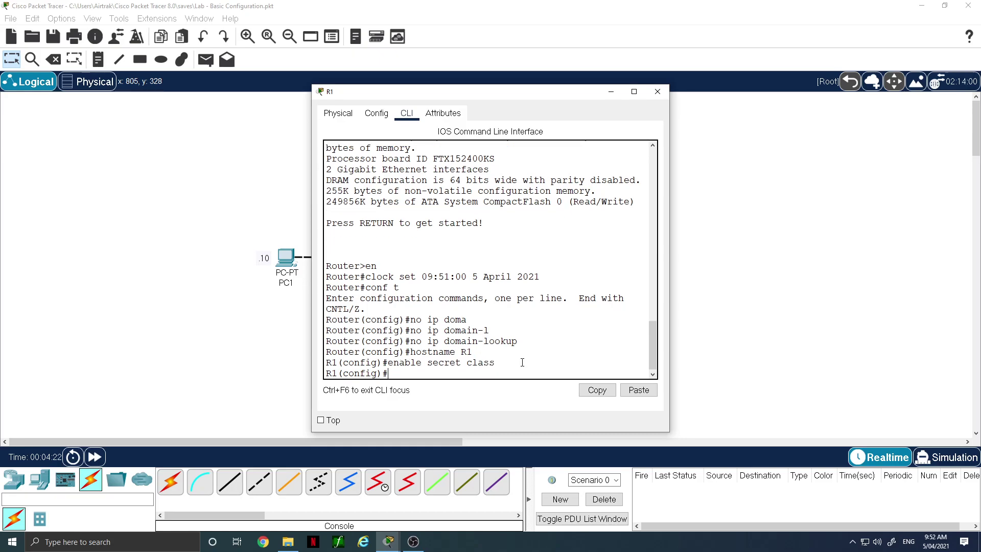
{"action": "type", "text": "line con 0"}
On console line 0, enable logging synchronous, set a line password and require login
{"action": "key", "text": "Return"}
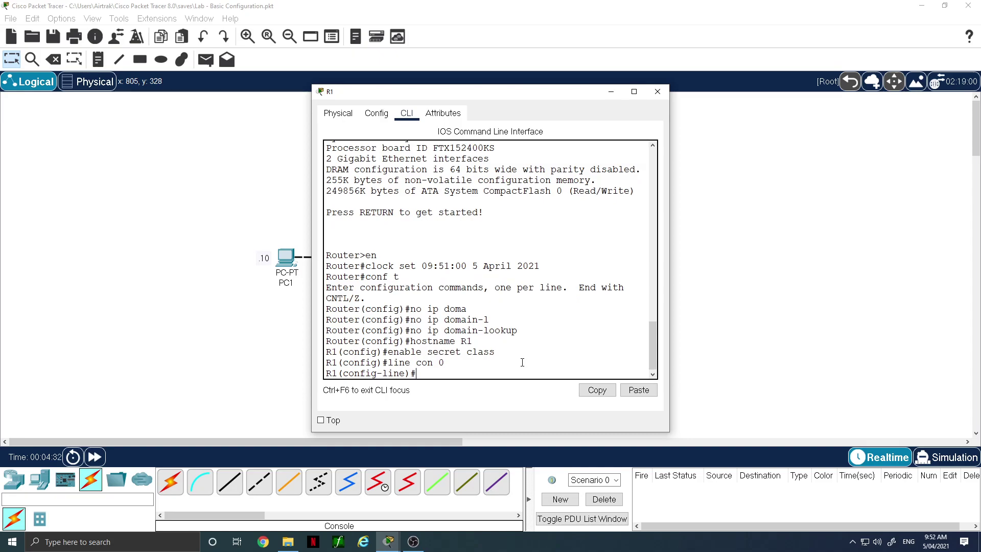
{"action": "type", "text": "logg"}
{"action": "key", "text": "Tab"}
{"action": "type", "text": "sync"}
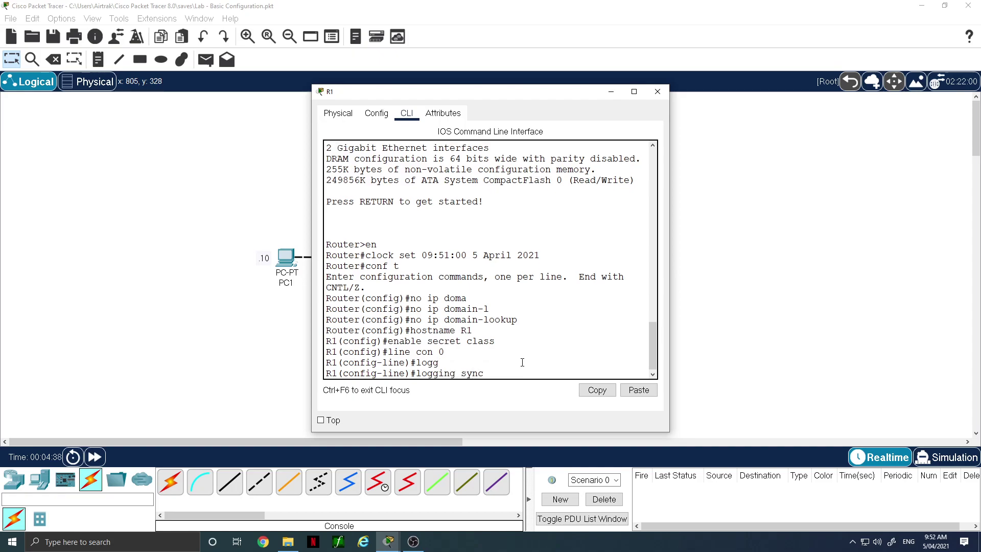
{"action": "key", "text": "Tab"}
{"action": "key", "text": "Return"}
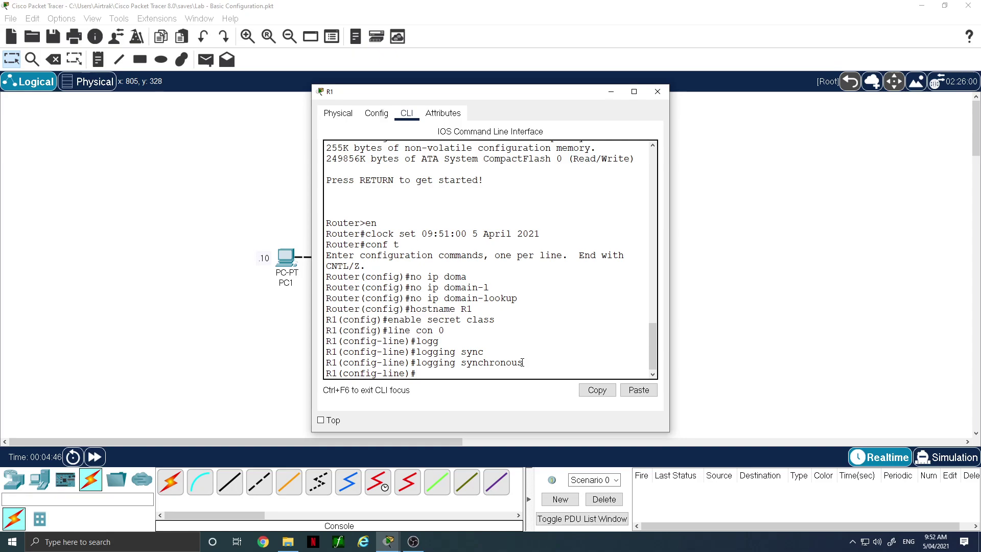
{"action": "type", "text": "password cisco"}
{"action": "key", "text": "Return"}
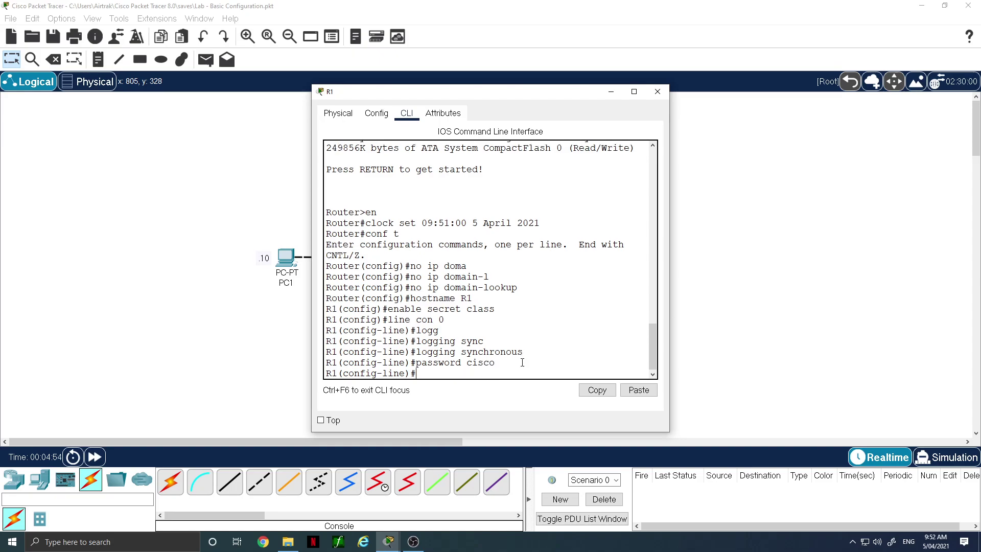
{"action": "type", "text": "login"}
{"action": "key", "text": "Return"}
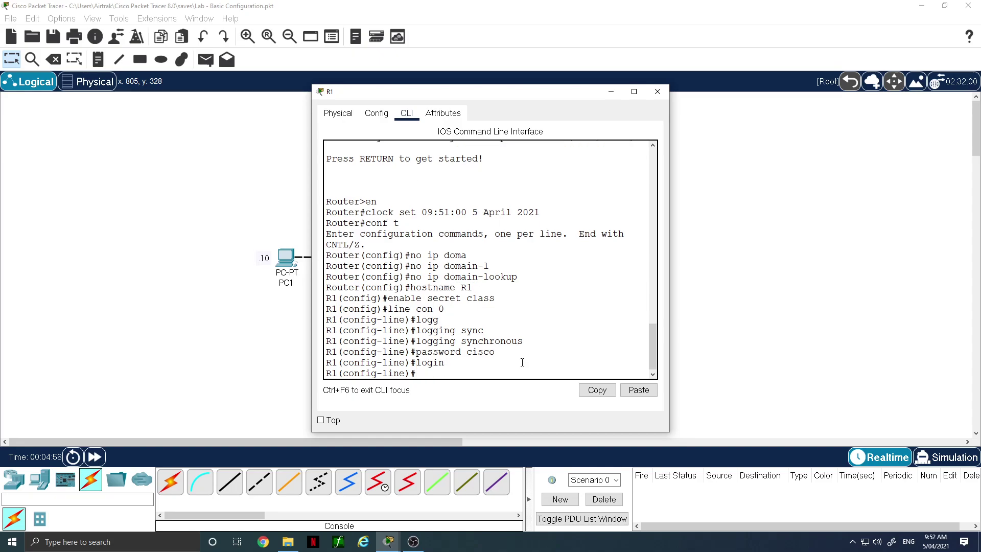
Give vty lines 0 4 a password and require login
{"action": "type", "text": "line vty 0 4"}
{"action": "key", "text": "Return"}
{"action": "type", "text": "pass cisco"}
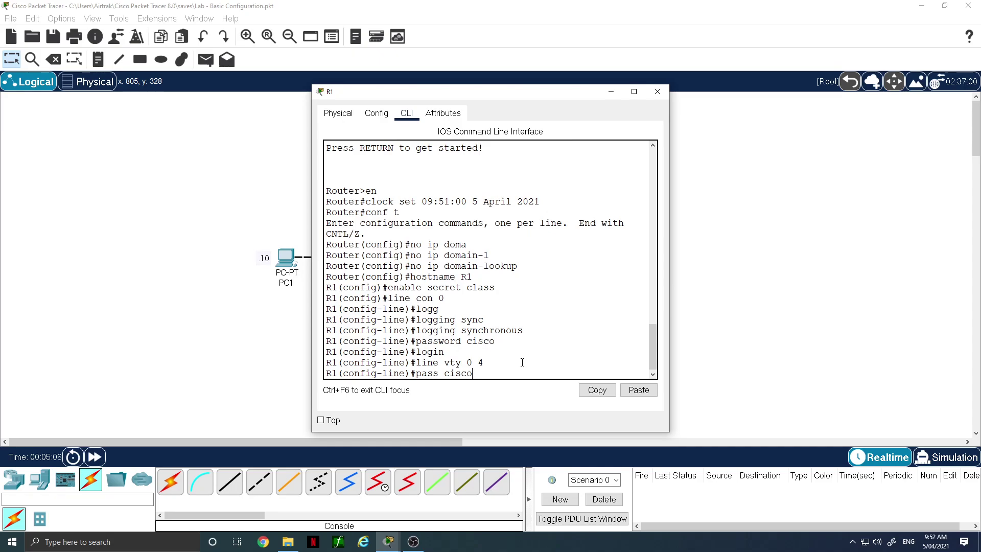
{"action": "key", "text": "Return"}
{"action": "type", "text": "login"}
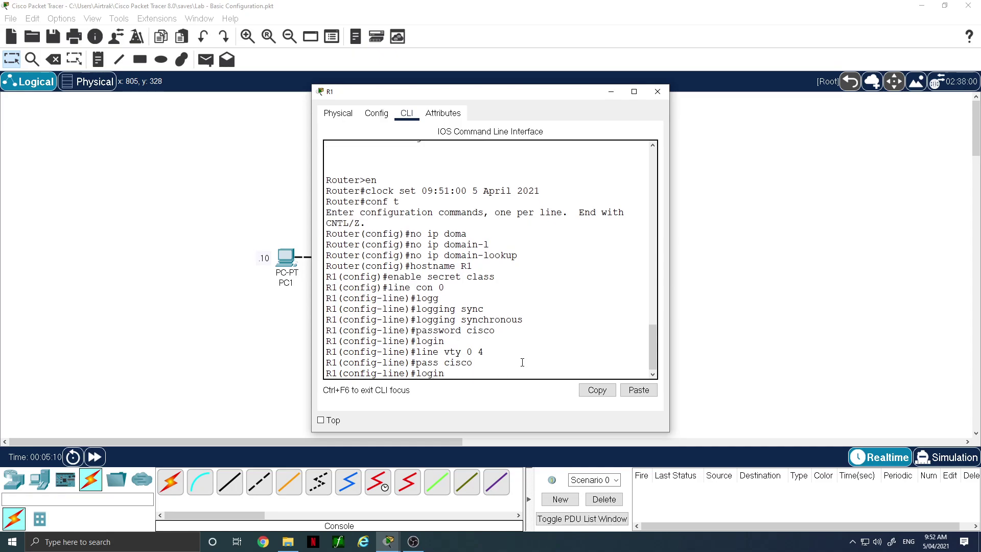
{"action": "key", "text": "Return"}
Give the aux 0 line a password and require login
{"action": "type", "text": "line aux"}
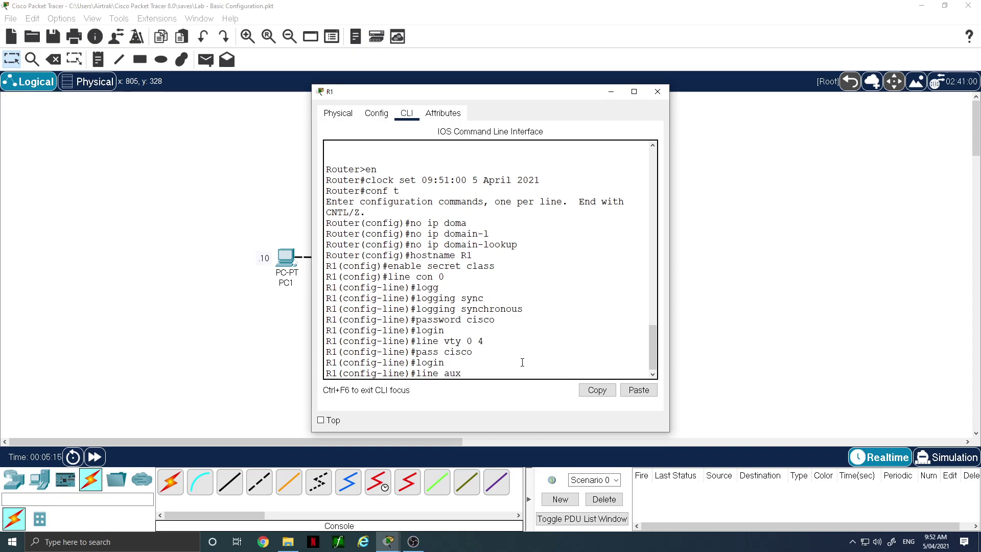
{"action": "type", "text": " 0"}
{"action": "key", "text": "Return"}
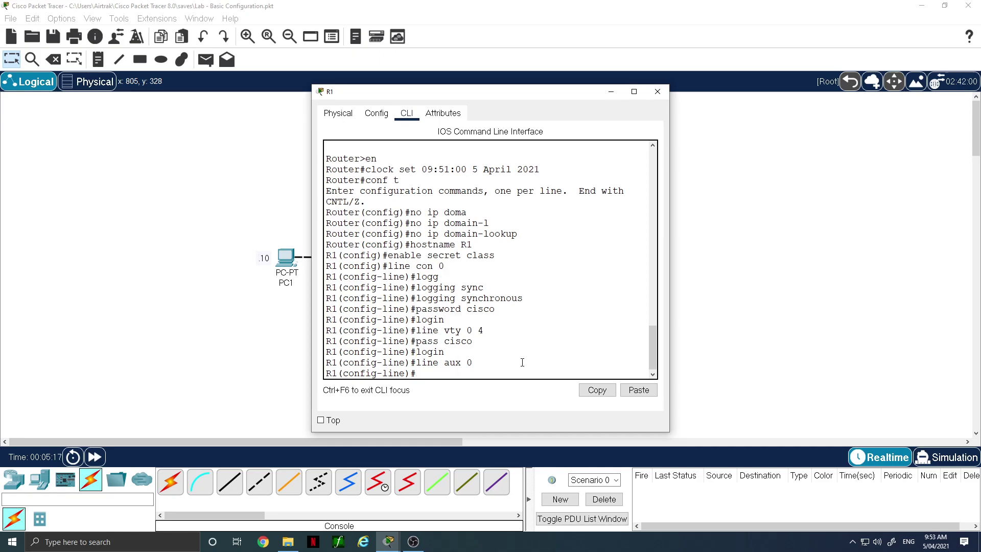
{"action": "type", "text": "pass cisco"}
{"action": "key", "text": "Return"}
{"action": "type", "text": "login"}
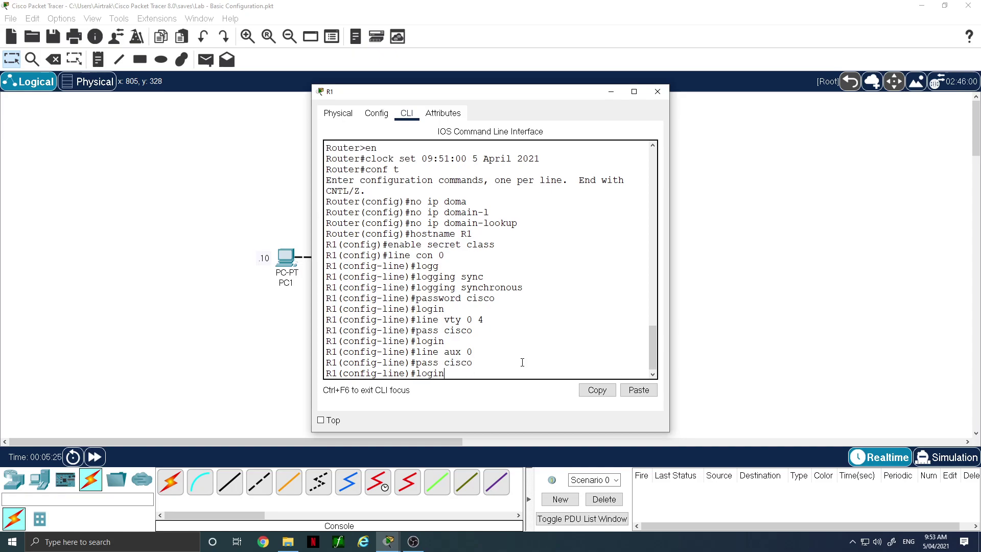
{"action": "key", "text": "Return"}
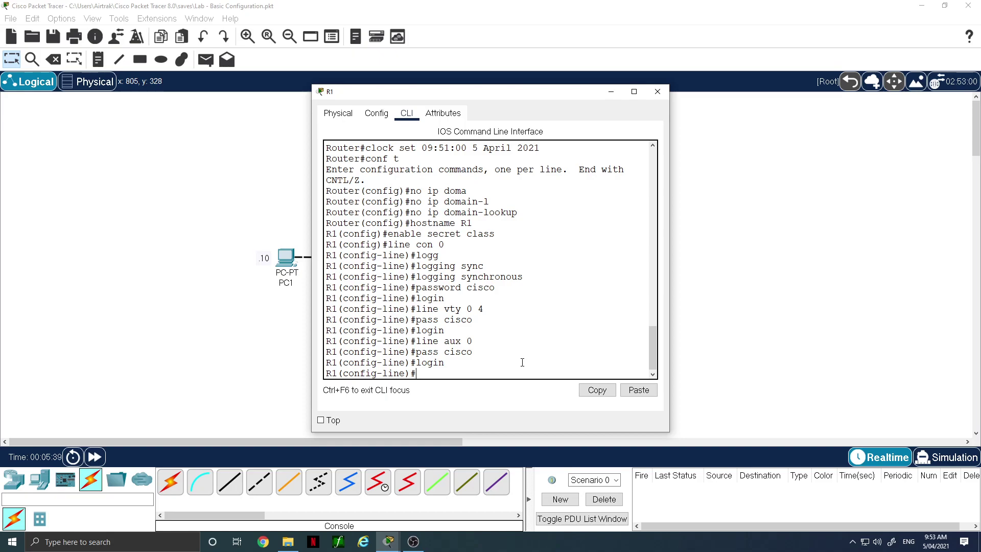
Enable service password-encryption on R1 and begin configuring interface g0/0
{"action": "type", "text": "service password-encr"}
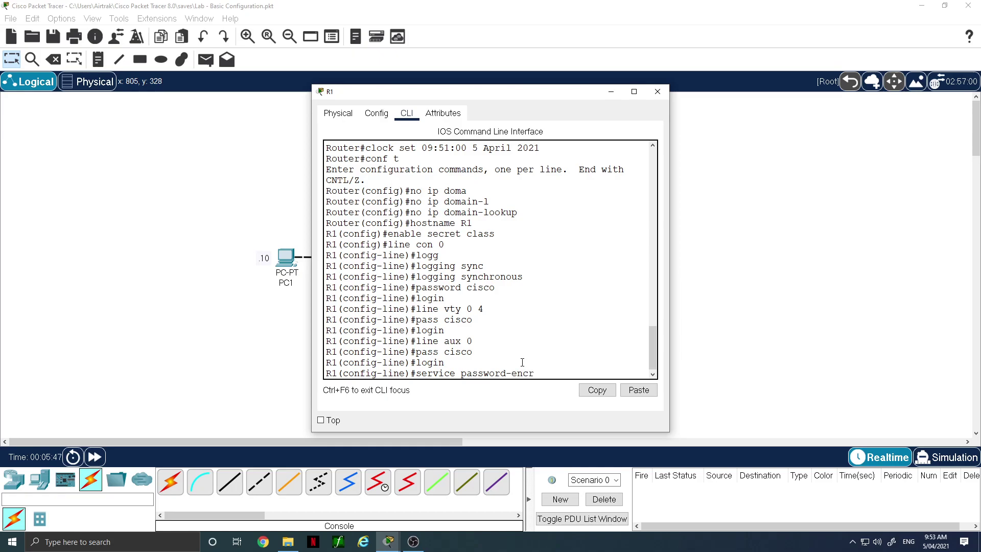
{"action": "type", "text": "yption"}
{"action": "key", "text": "Return"}
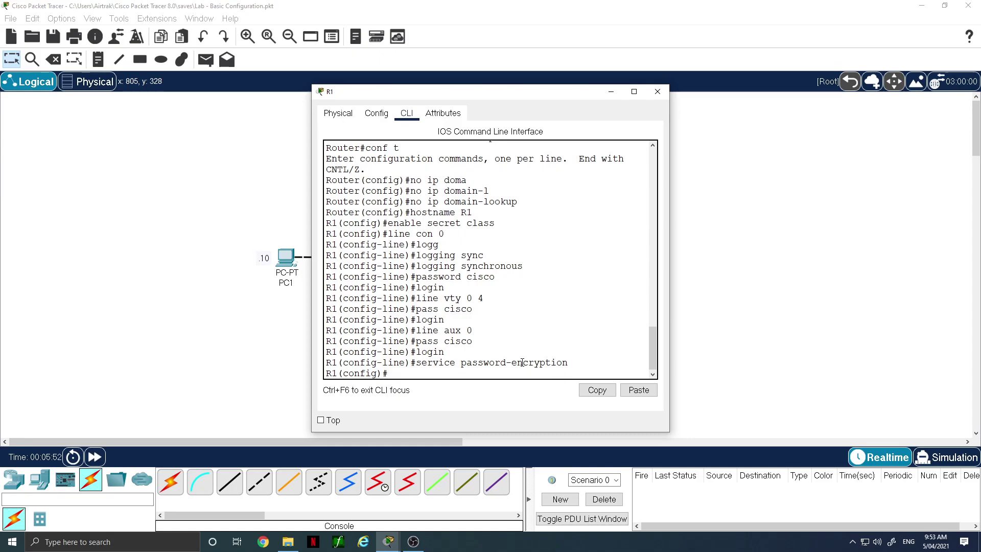
{"action": "type", "text": "line"}
{"action": "key", "text": "BackSpace"}
{"action": "key", "text": "BackSpace"}
{"action": "key", "text": "BackSpace"}
{"action": "key", "text": "BackSpace"}
{"action": "type", "text": "int g0/0"}
Give G0/0 address 192.168.1.1/24, description 'Link to 1-0 Network', and bring it up
{"action": "key", "text": "Return"}
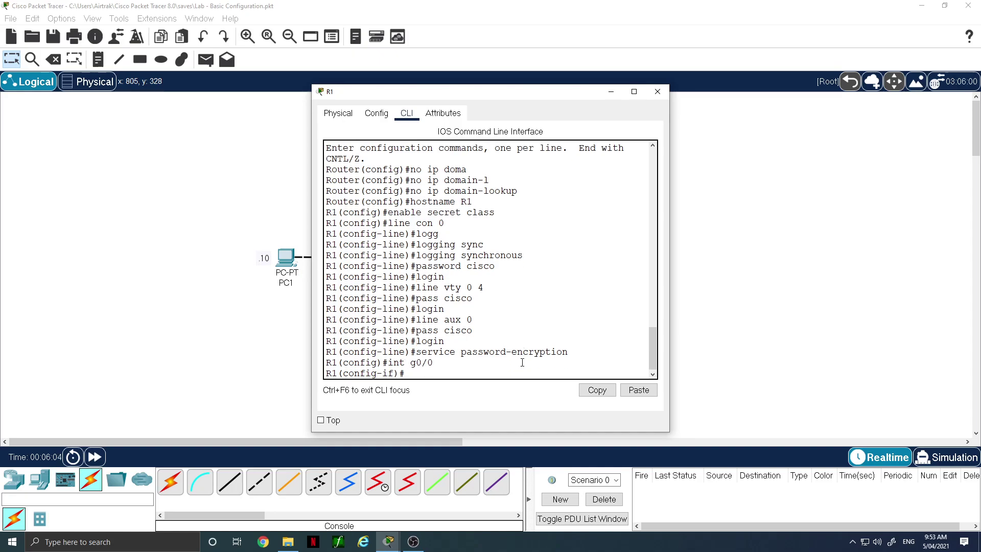
{"action": "type", "text": "ip add 192.168.1.1 255.255.255.0"}
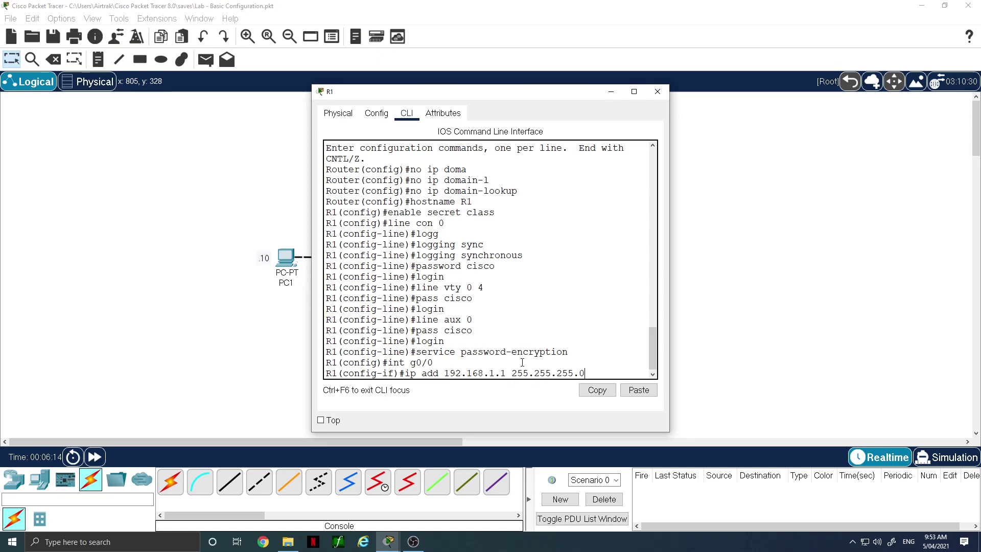
{"action": "key", "text": "Return"}
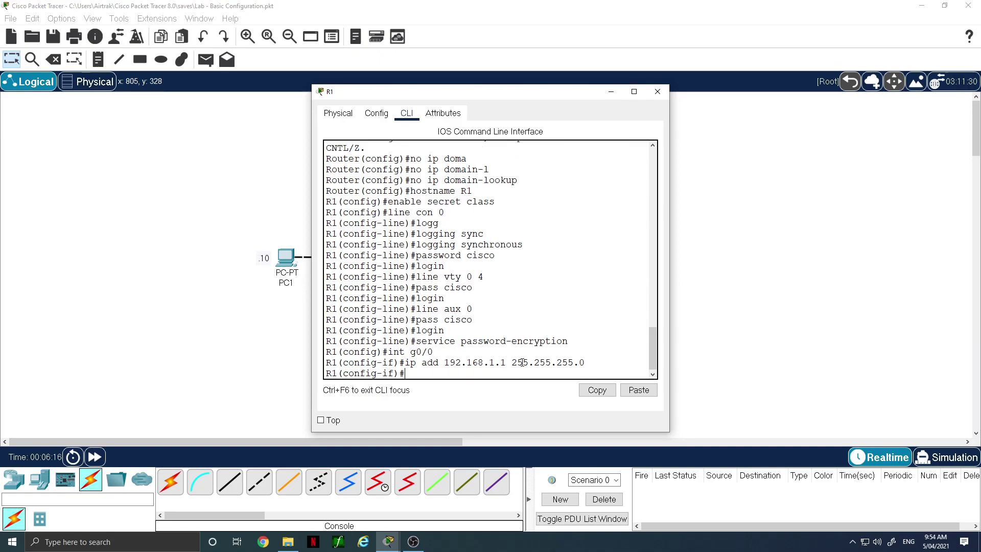
{"action": "type", "text": "desc Link to 1-0 Network"}
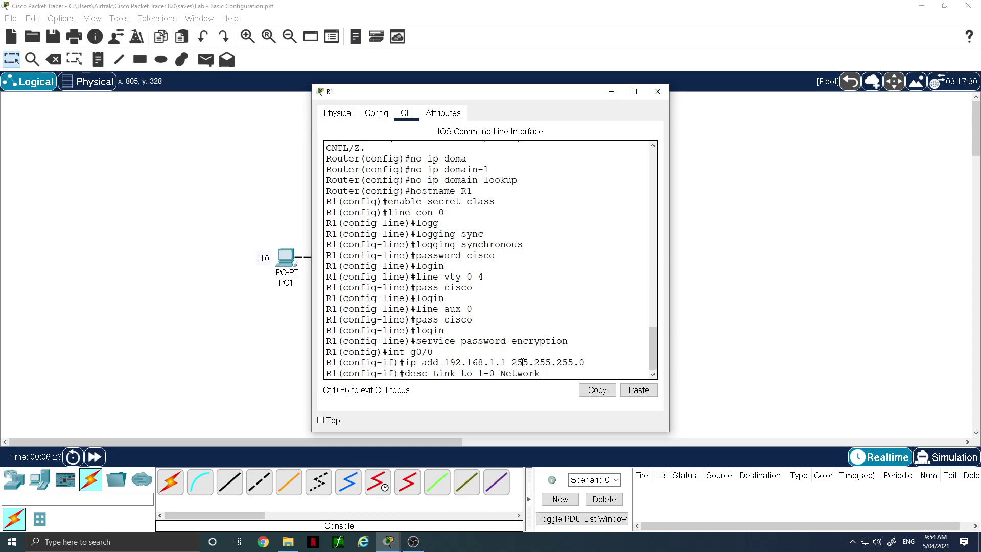
{"action": "key", "text": "Return"}
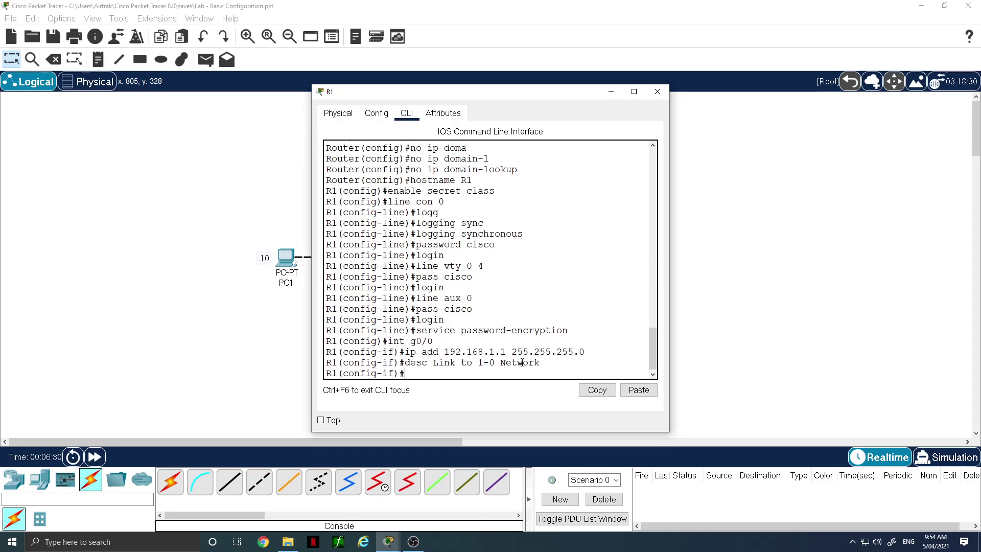
{"action": "type", "text": "no shut"}
{"action": "key", "text": "Return"}
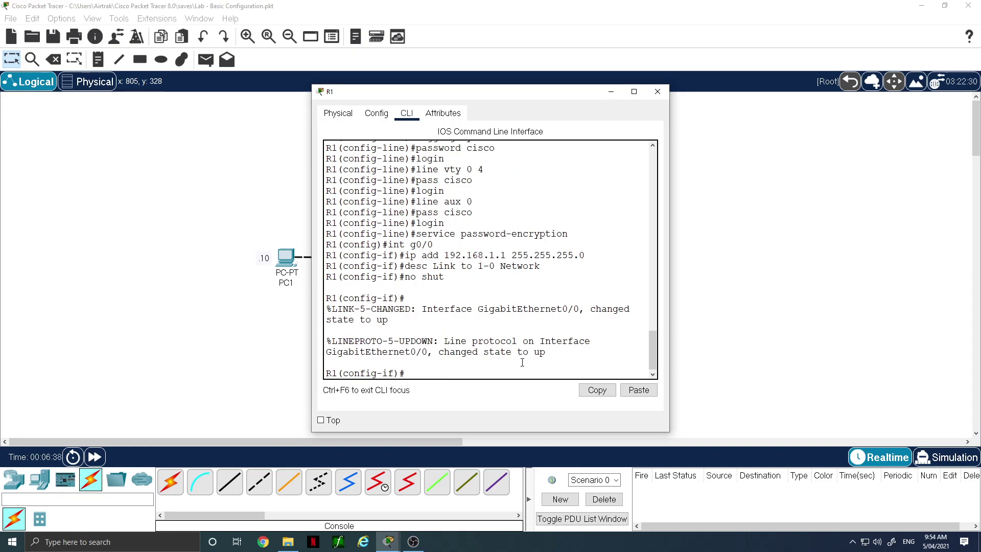
Give G0/1 address 192.168.2.1/24, description 'Link to 2-0 Network', and bring it up
{"action": "type", "text": "int g0/1"}
{"action": "key", "text": "Return"}
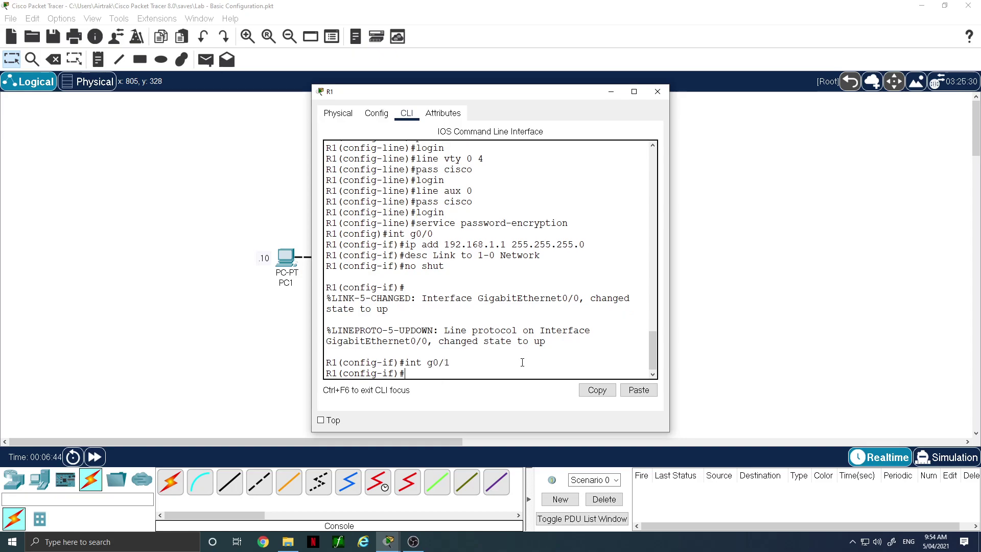
{"action": "type", "text": "ip add 192.168.2.1 255.255.255.0"}
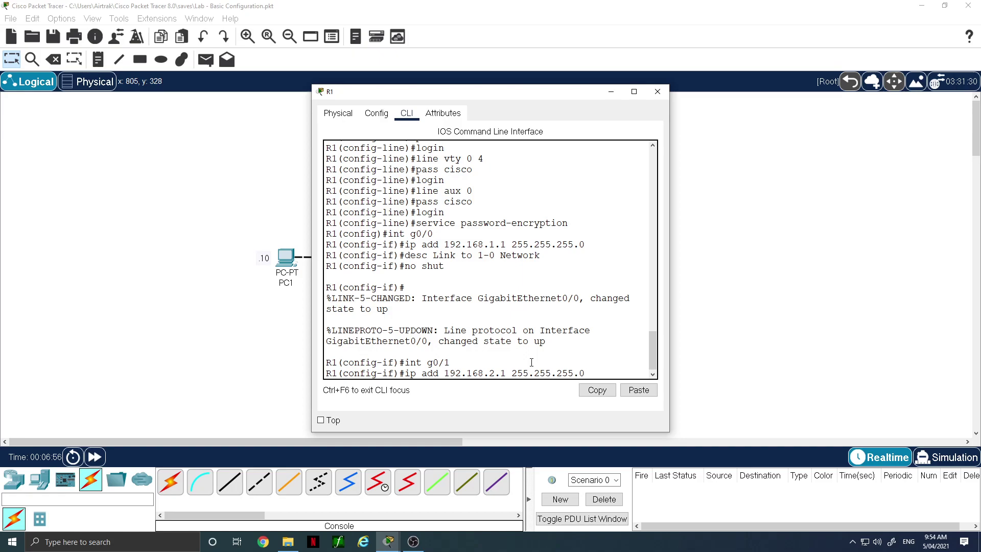
{"action": "key", "text": "Return"}
{"action": "type", "text": "d"}
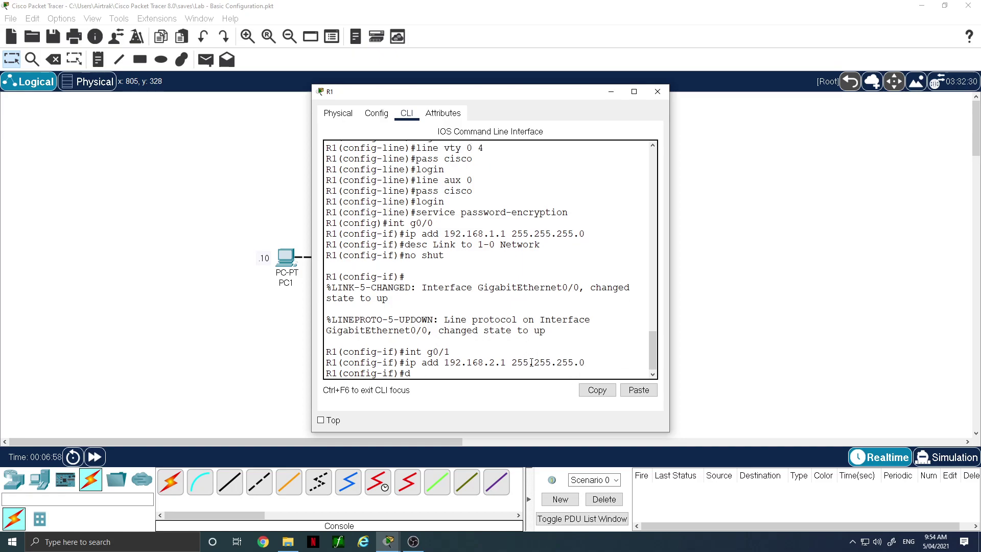
{"action": "type", "text": "esc Link to 2-0 Network"}
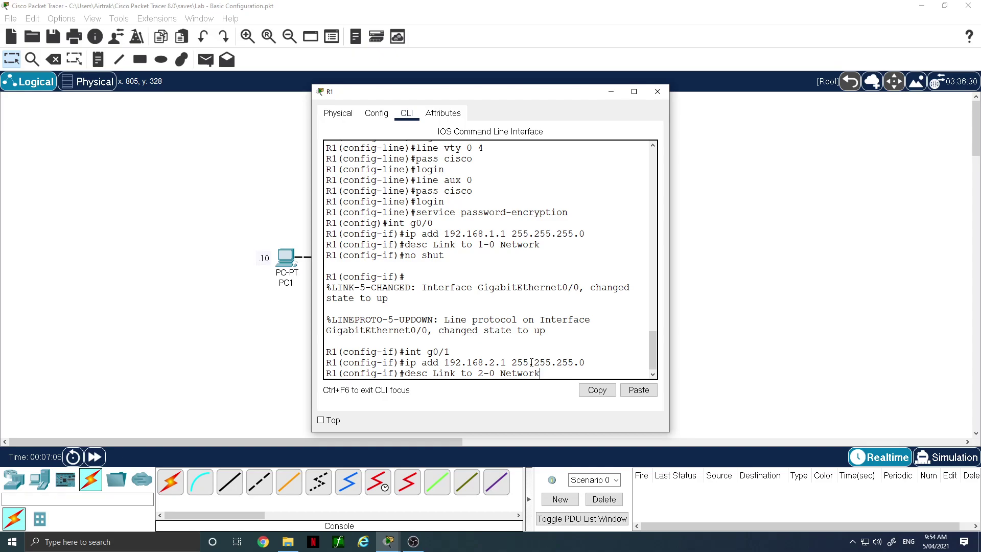
{"action": "key", "text": "Return"}
{"action": "type", "text": "no"}
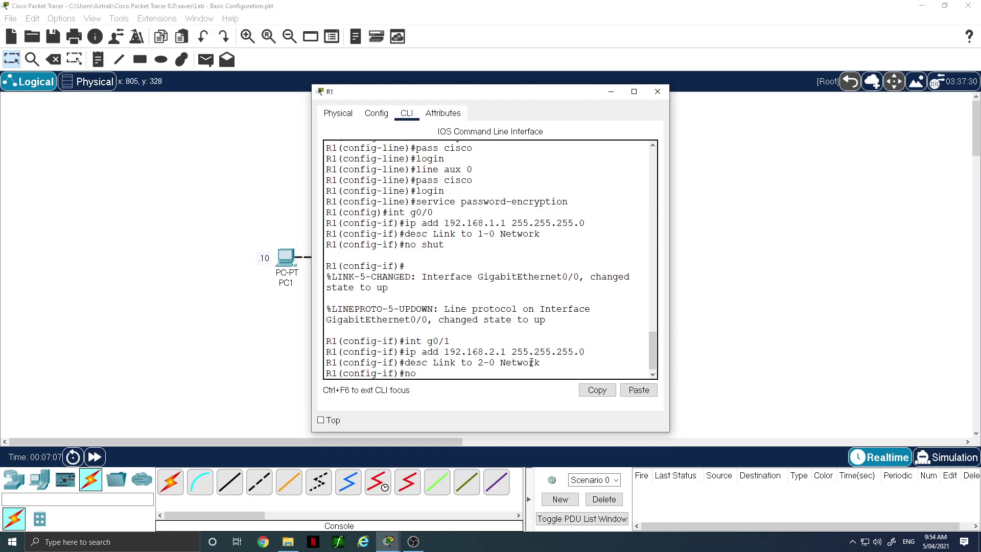
{"action": "type", "text": " shut"}
{"action": "key", "text": "Return"}
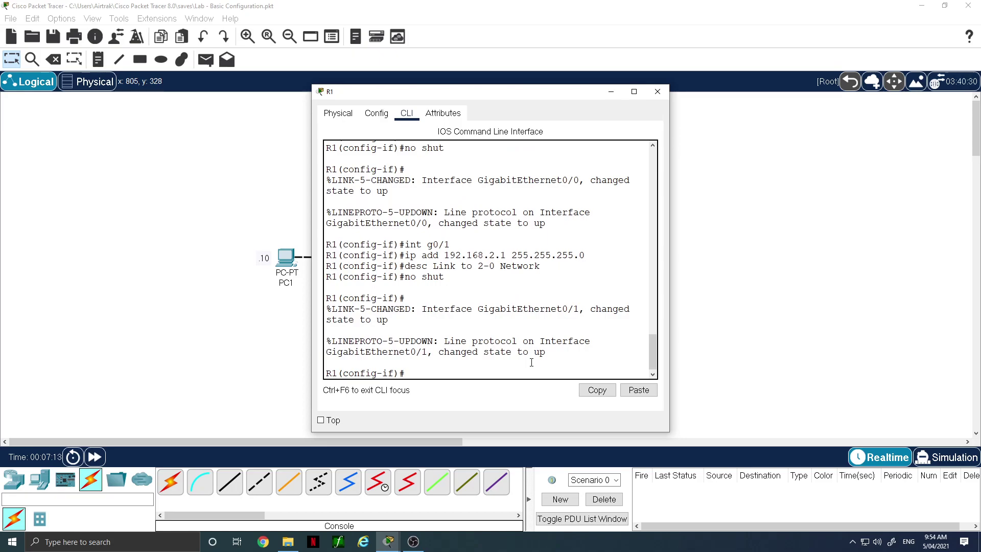
Leave interface mode and set banner motd '~ This is a secure device, Authorised Access Only! ~'
{"action": "type", "text": "exit"}
{"action": "key", "text": "Return"}
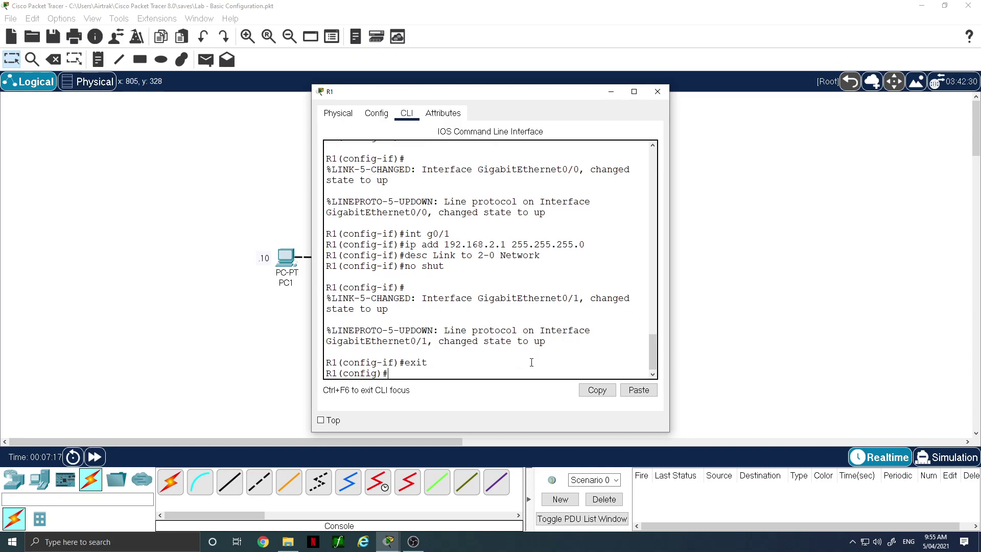
{"action": "type", "text": "banner motd ~ This is a secure device"}
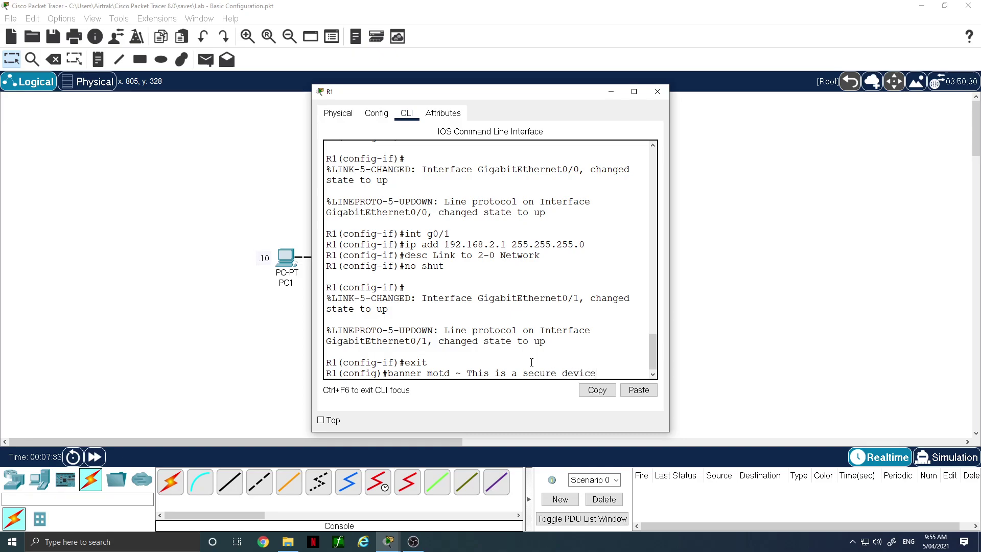
{"action": "type", "text": ", Authorise"}
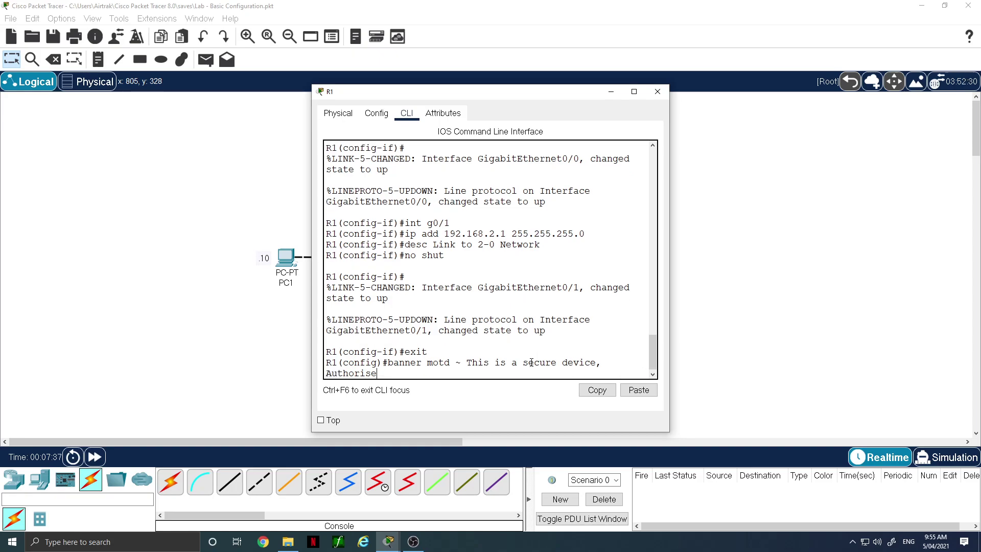
{"action": "type", "text": "d Access Only!"}
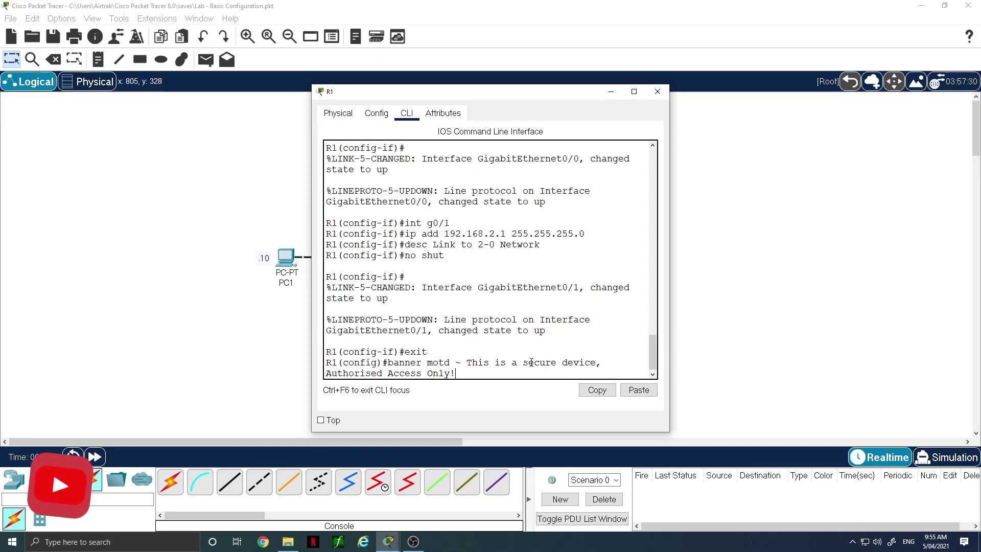
{"action": "type", "text": " ~"}
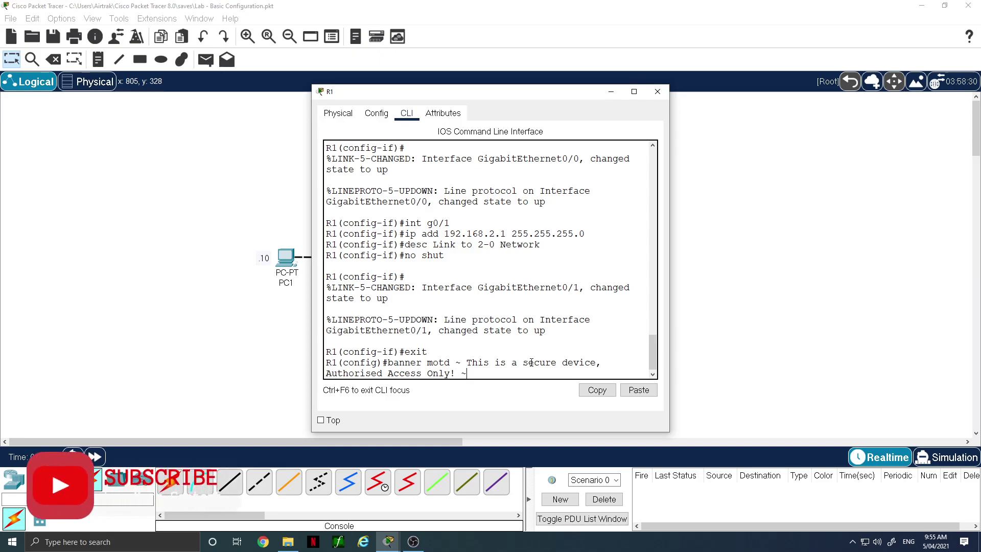
{"action": "key", "text": "Return"}
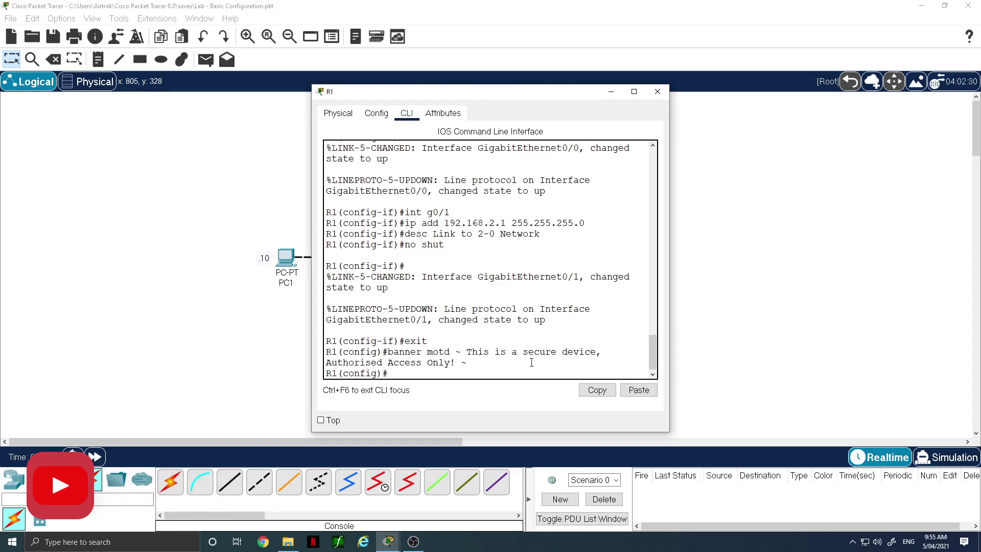
Save R1's running config with copy run start, then check interfaces with sh ip int bri
{"action": "type", "text": "end"}
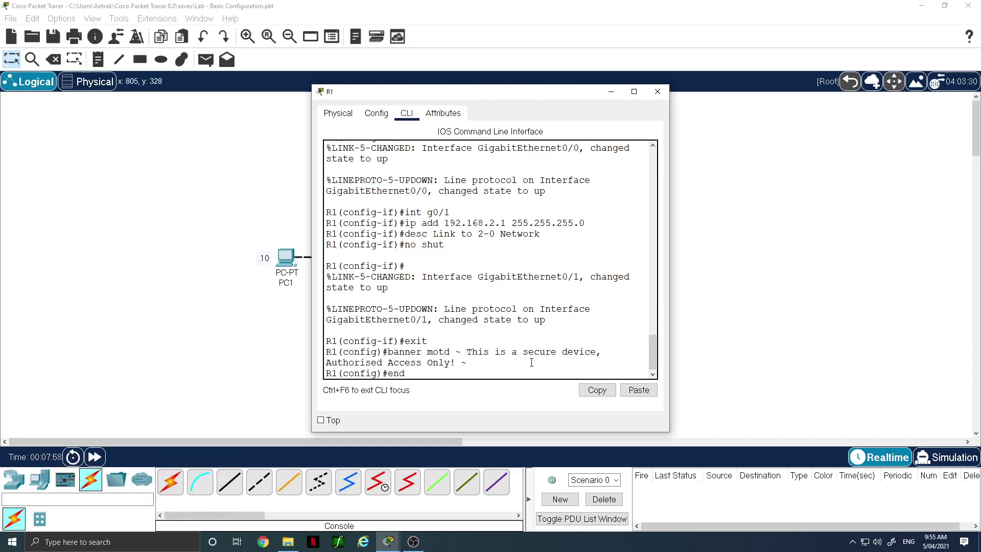
{"action": "key", "text": "Return"}
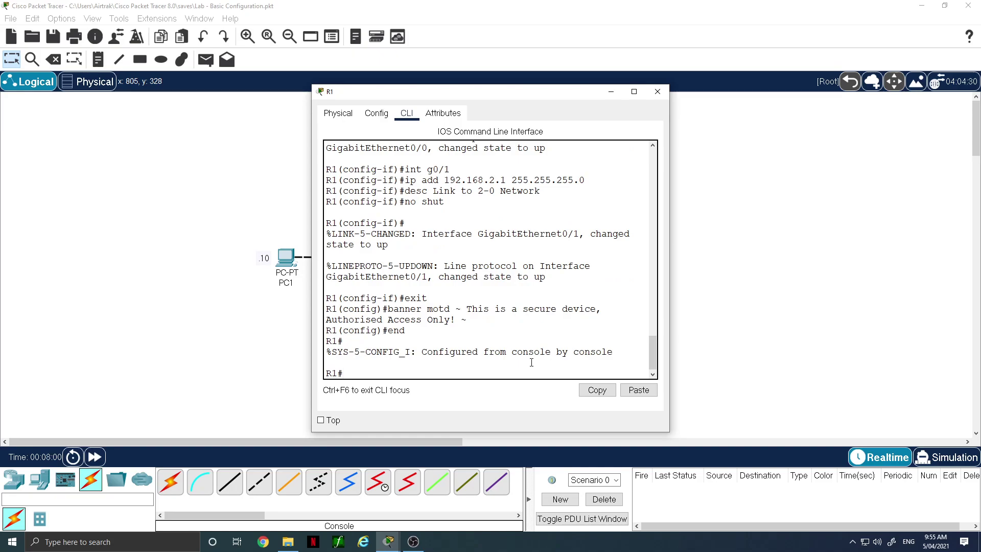
{"action": "type", "text": "copy run start"}
{"action": "key", "text": "Return"}
{"action": "key", "text": "Return"}
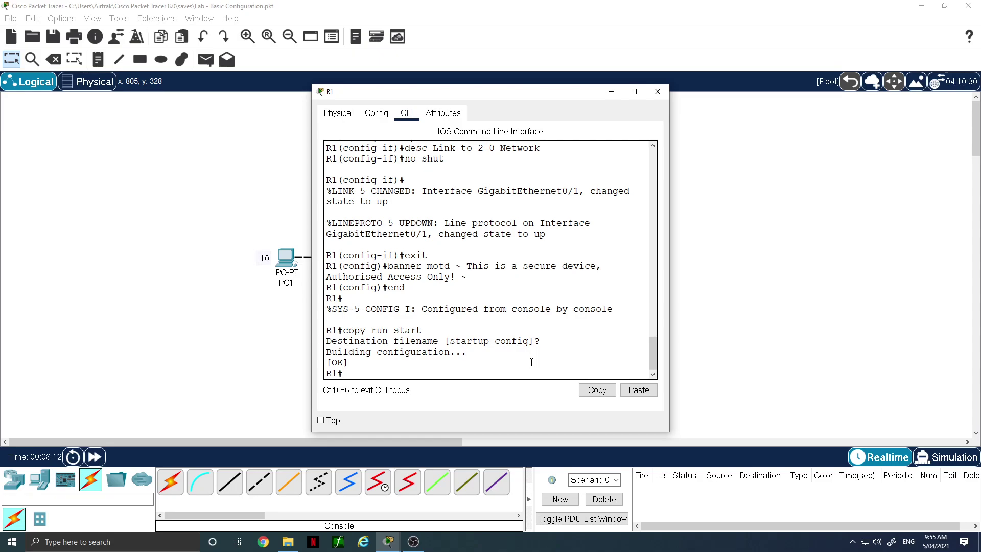
{"action": "type", "text": "h ip int bri"}
{"action": "key", "text": "Return"}
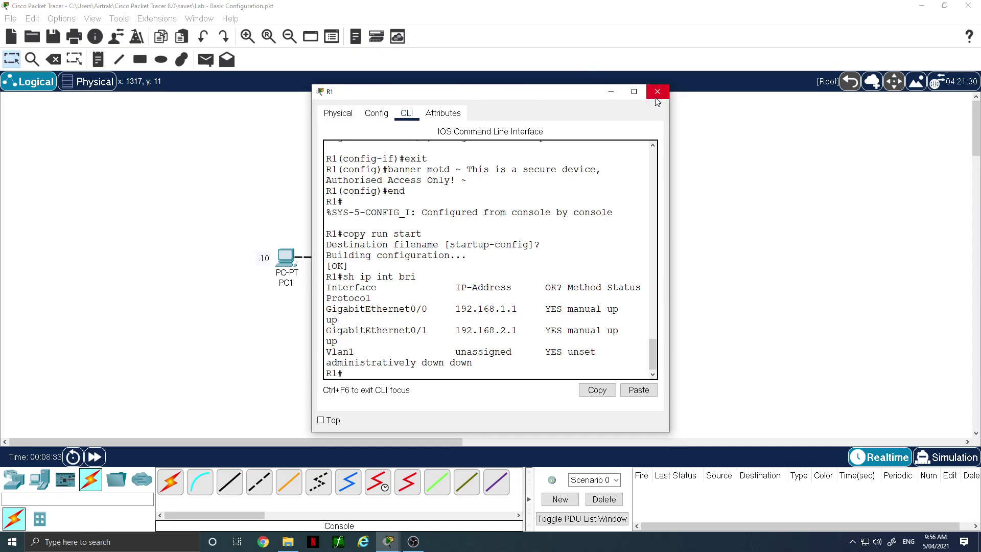
Close R1's window and bring up switch S1's command-line prompt
{"action": "scroll", "coordinate": [478, 222], "scroll_direction": "up", "scroll_amount": 3}
{"action": "scroll", "coordinate": [469, 234], "scroll_direction": "down", "scroll_amount": 3}
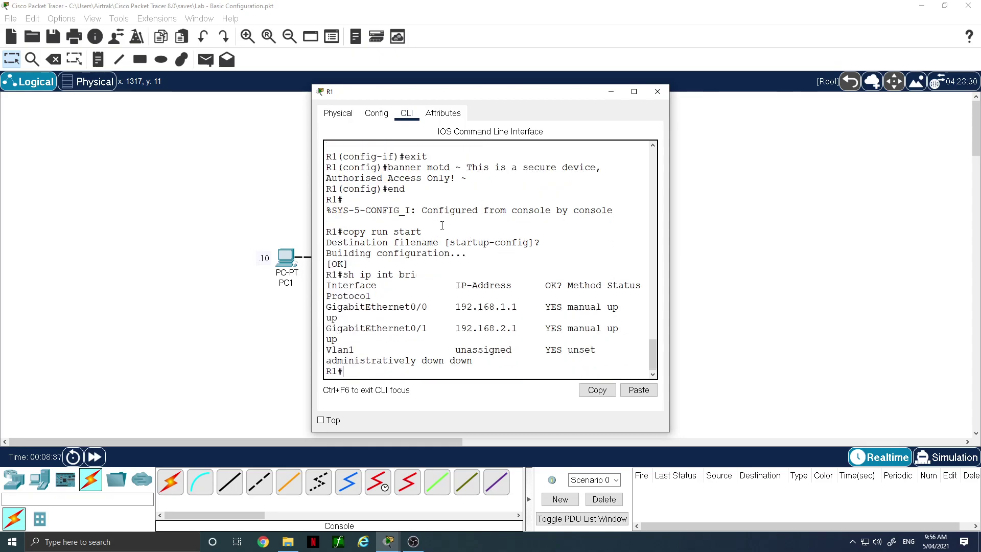
{"action": "left_click", "coordinate": [658, 92]}
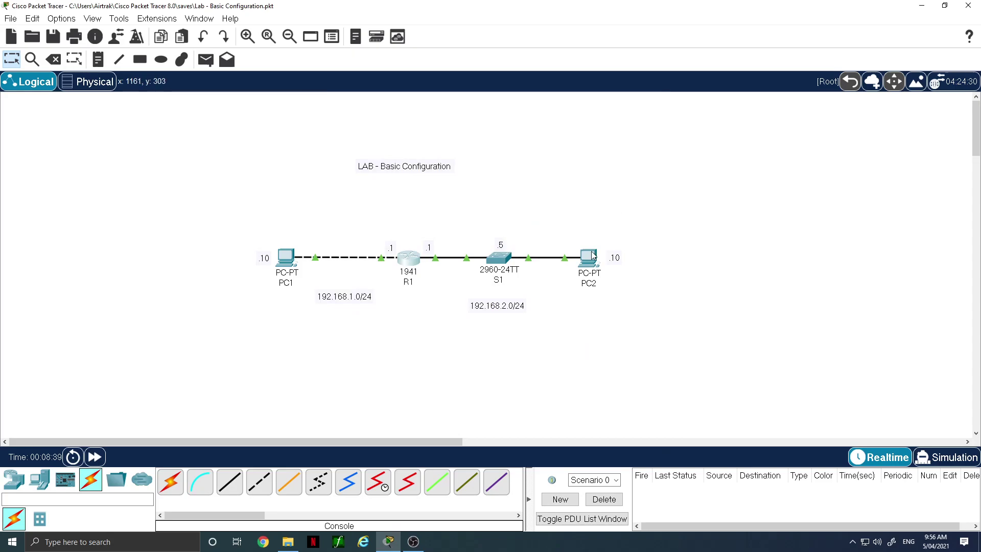
{"action": "left_click", "coordinate": [500, 257]}
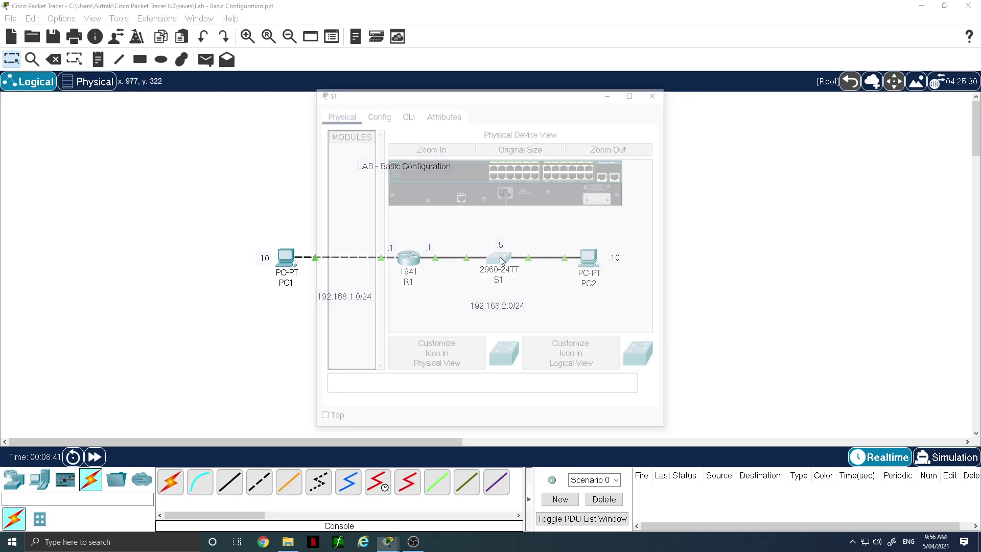
{"action": "left_click", "coordinate": [407, 113]}
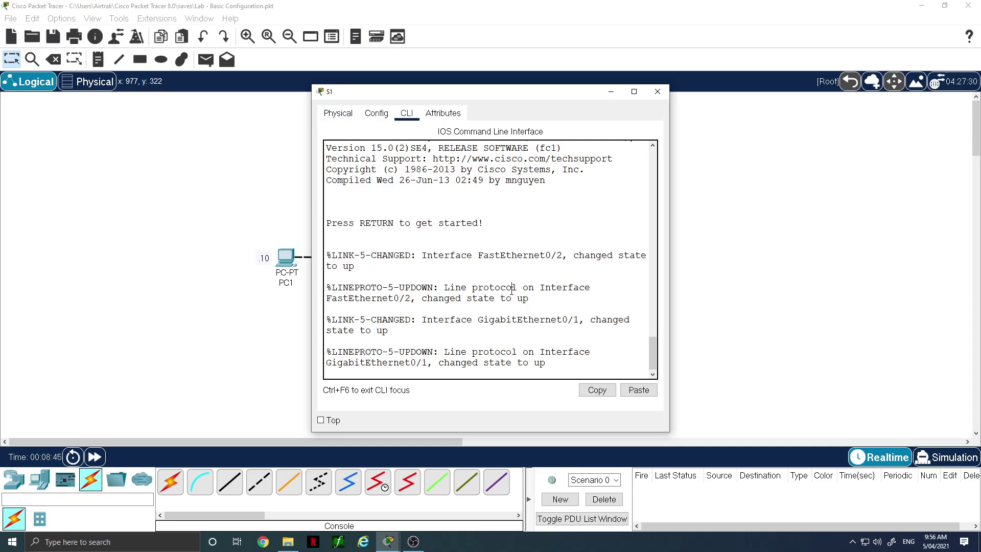
{"action": "key", "text": "Return"}
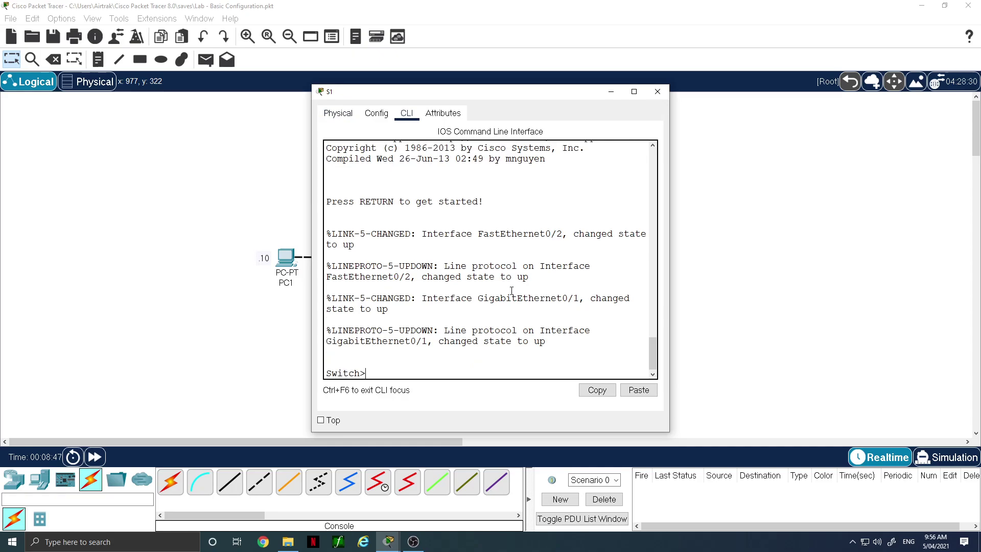
Set S1's clock to 09:57:00 05 April 2021 and enter global configuration mode
{"action": "type", "text": "en"}
{"action": "key", "text": "Return"}
{"action": "type", "text": "clock set"}
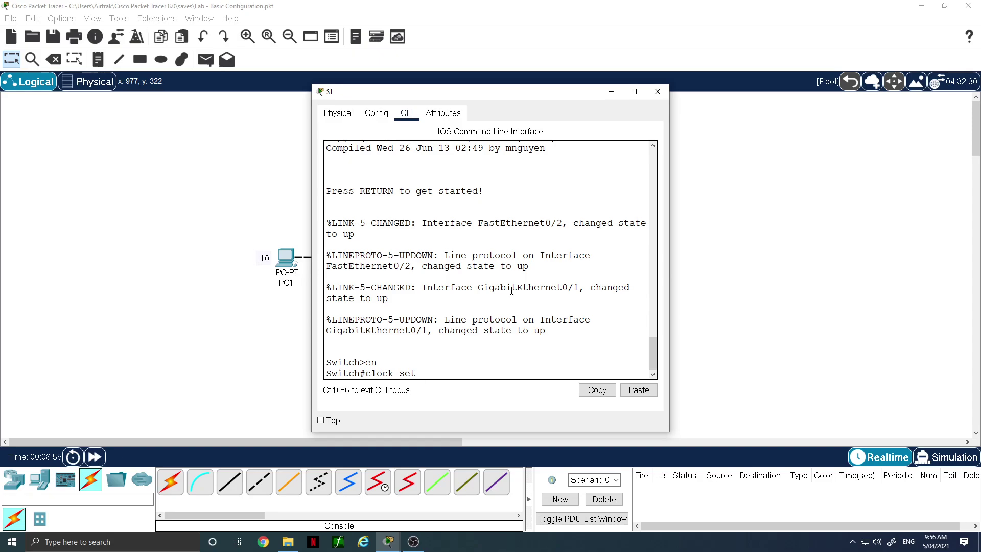
{"action": "type", "text": " 09:57:00 05 April 202"}
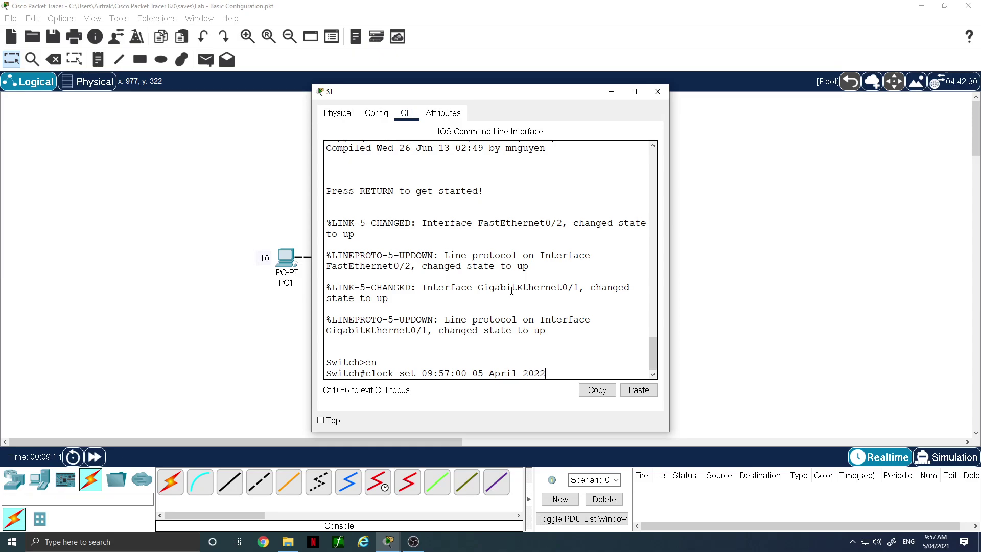
{"action": "type", "text": "1"}
{"action": "key", "text": "Return"}
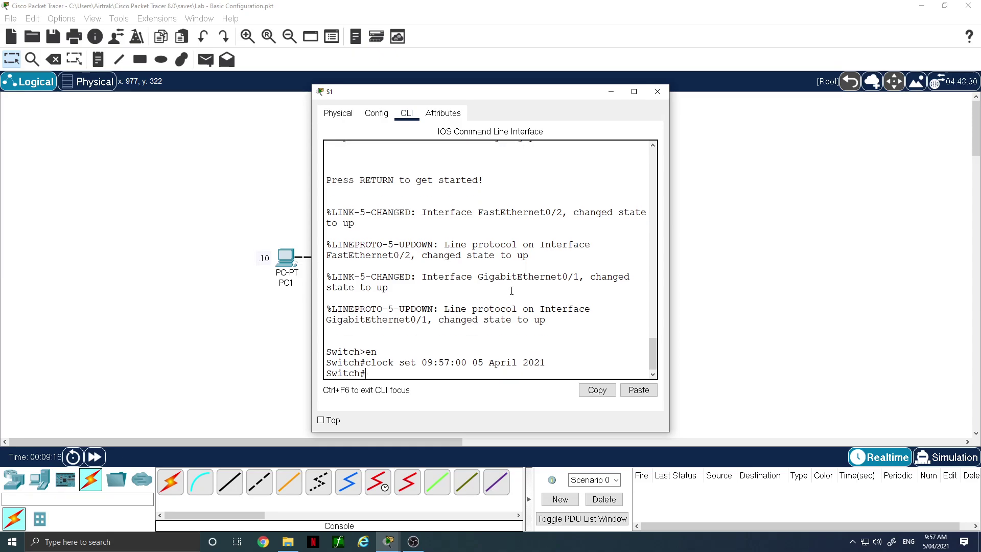
{"action": "type", "text": "conf t"}
{"action": "key", "text": "Return"}
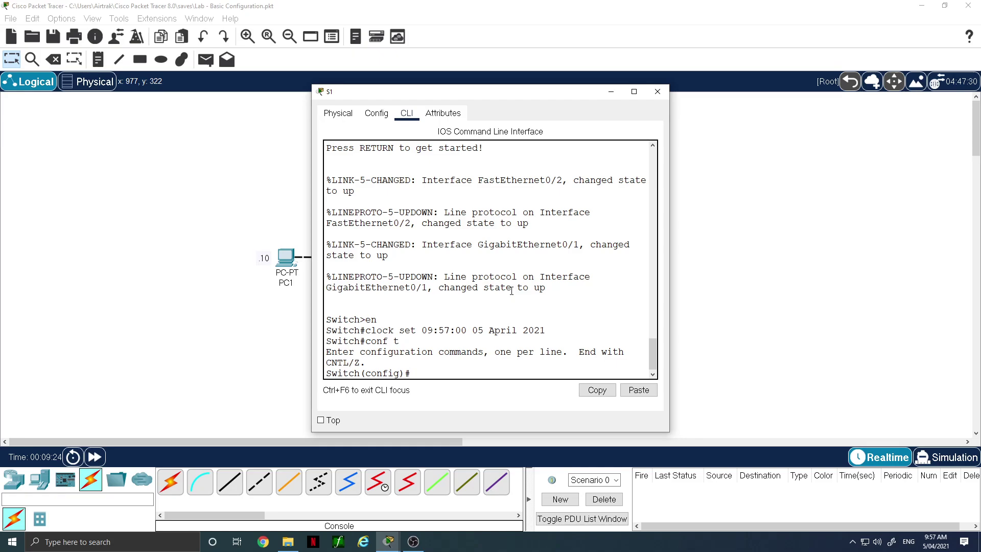
Disable DNS lookup with no ip domain-lookup and rename the switch to S1
{"action": "type", "text": "no ip domain-l"}
{"action": "key", "text": "Tab"}
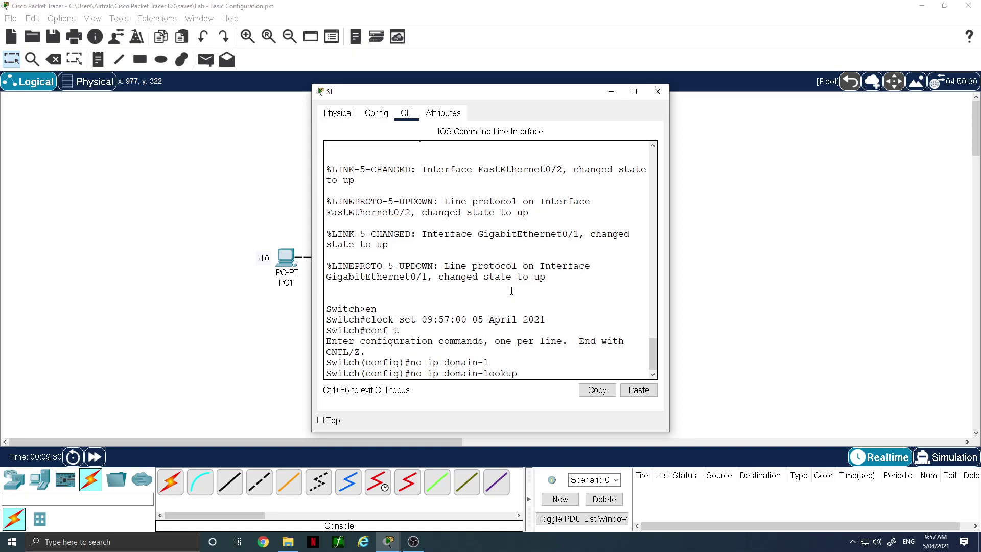
{"action": "key", "text": "Return"}
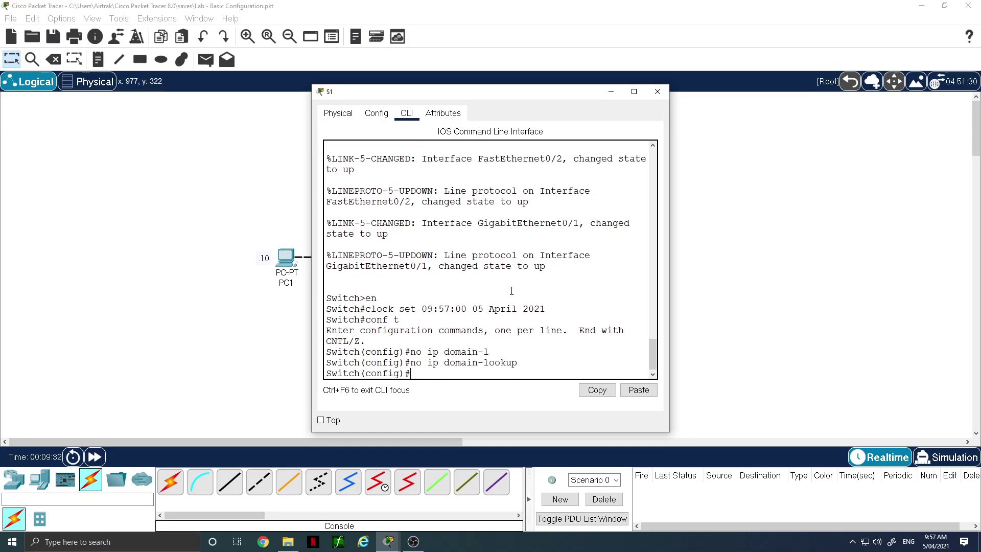
{"action": "type", "text": "hostname S1"}
{"action": "key", "text": "Return"}
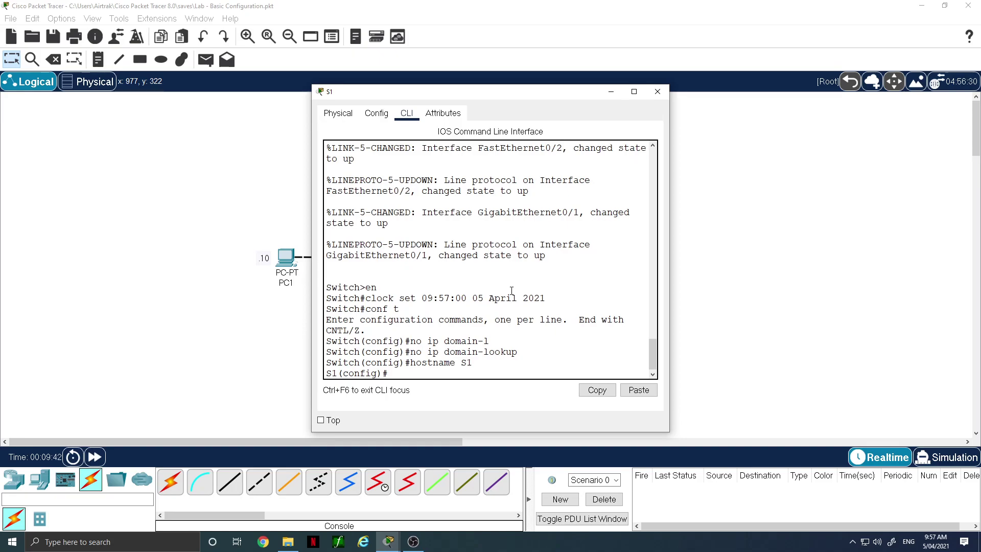
Set the switch's enable secret password and begin configuring console line 0
{"action": "type", "text": "enable secret cisco"}
{"action": "key", "text": "Return"}
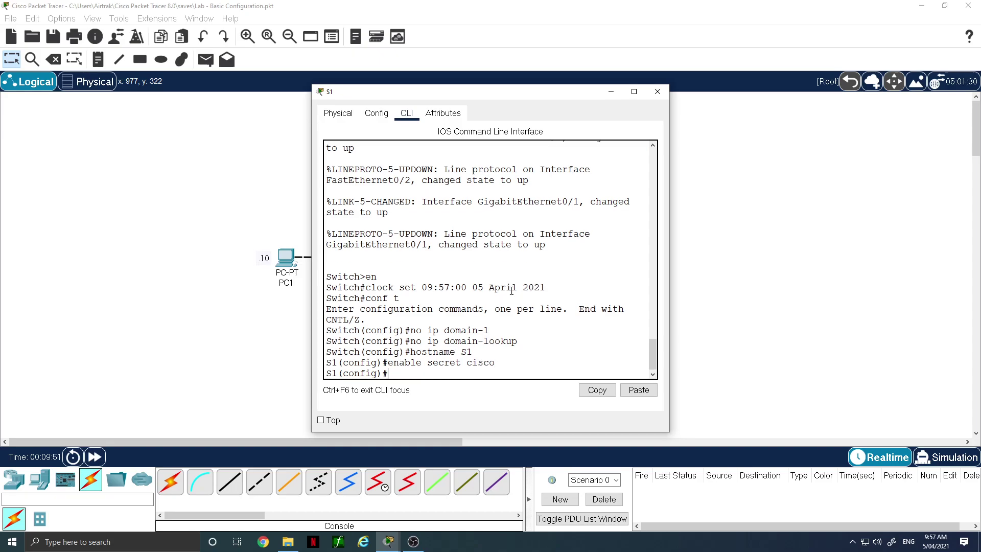
{"action": "type", "text": "line con 0"}
Give console line 0 synchronous logging, a line password and required login
{"action": "key", "text": "Return"}
{"action": "type", "text": "logg"}
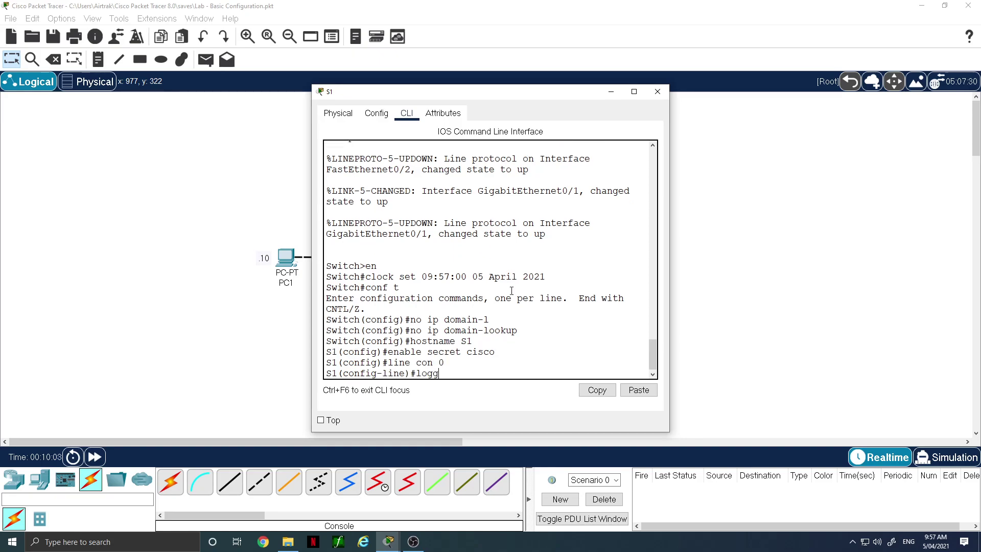
{"action": "type", "text": " sync"}
{"action": "key", "text": "Return"}
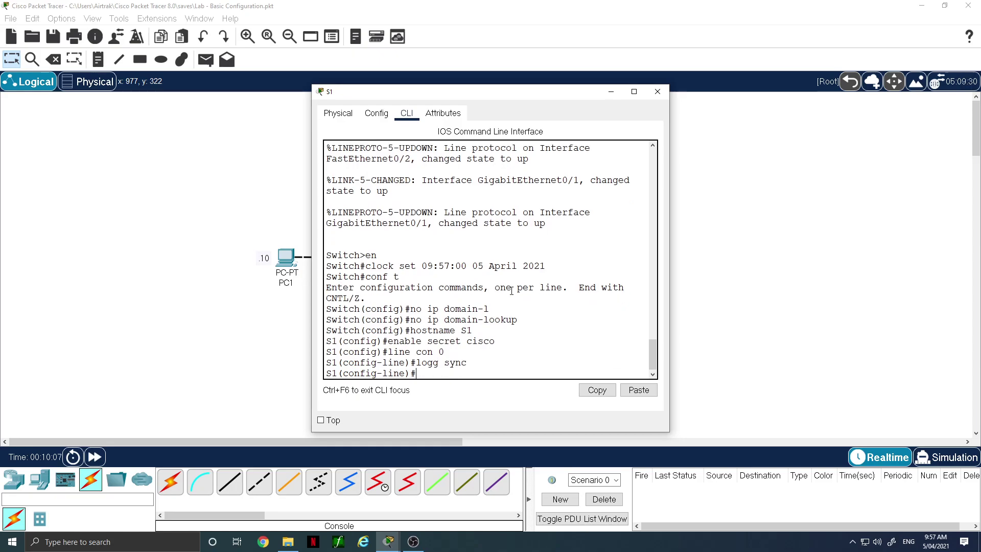
{"action": "type", "text": "pass class"}
{"action": "key", "text": "Return"}
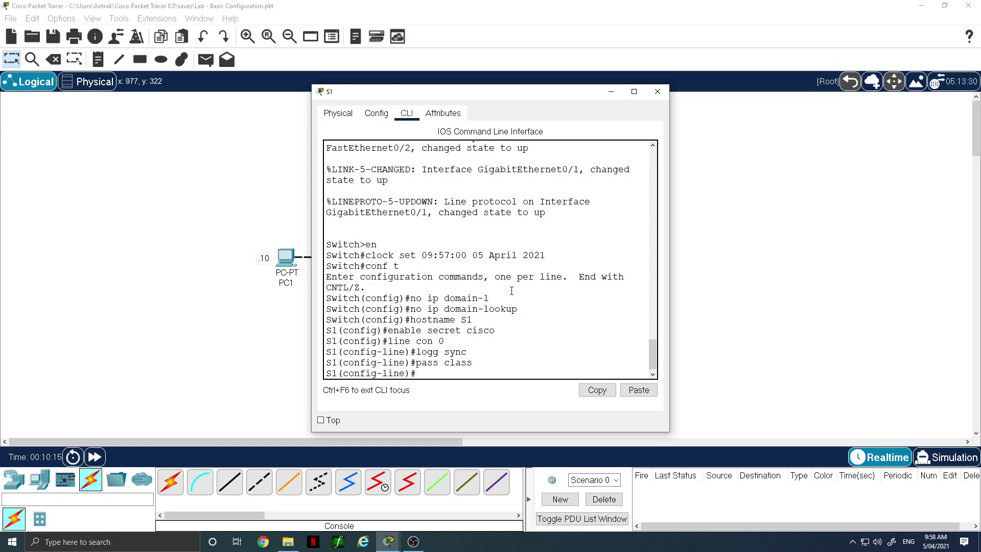
{"action": "type", "text": "login"}
{"action": "key", "text": "Return"}
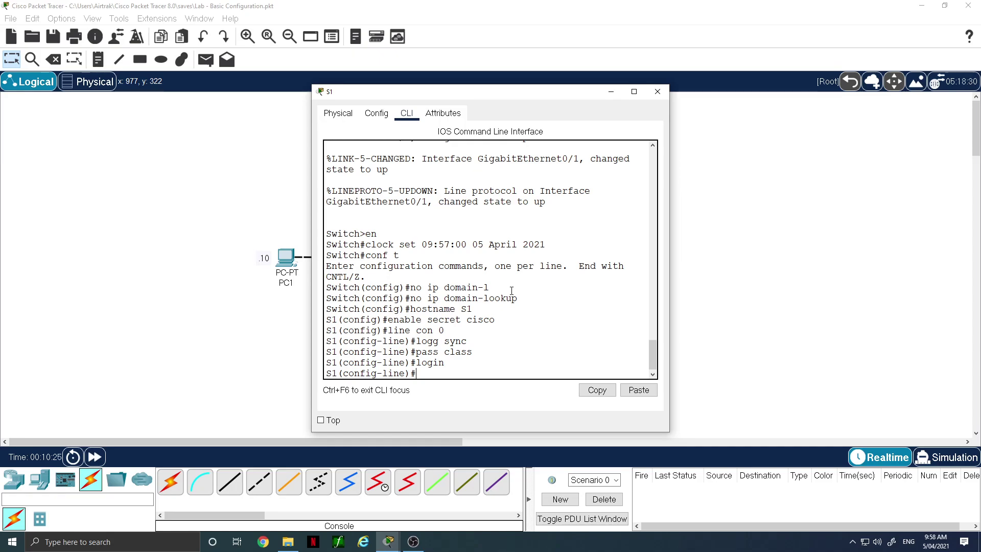
Give VTY lines 0–15 a line password and required login
{"action": "type", "text": "ine vty 0"}
{"action": "type", "text": "15"}
{"action": "key", "text": "Return"}
{"action": "type", "text": "pass"}
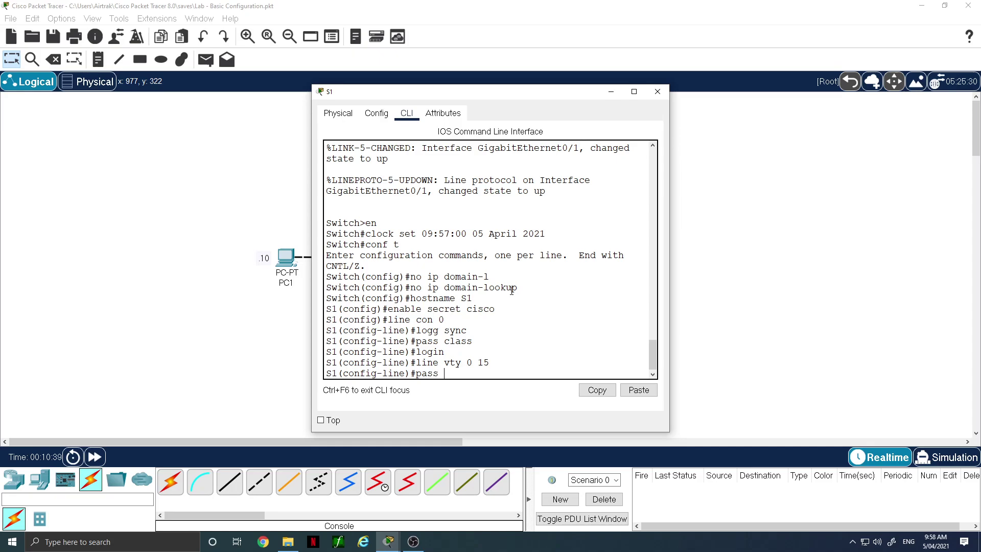
{"action": "type", "text": " cisco"}
{"action": "key", "text": "BackSpace"}
{"action": "key", "text": "BackSpace"}
{"action": "key", "text": "BackSpace"}
{"action": "key", "text": "BackSpace"}
{"action": "type", "text": "lass"}
{"action": "key", "text": "Return"}
{"action": "type", "text": "login"}
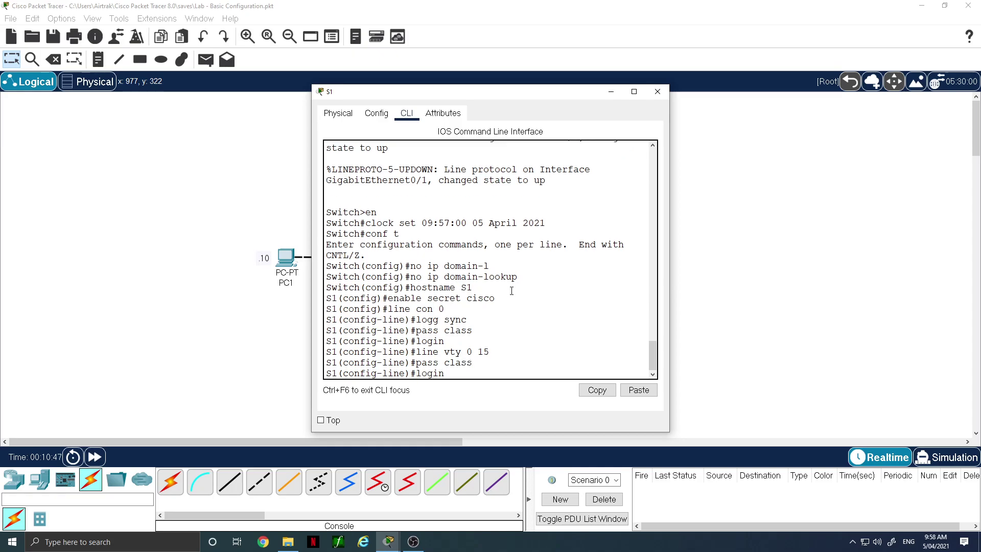
{"action": "key", "text": "Return"}
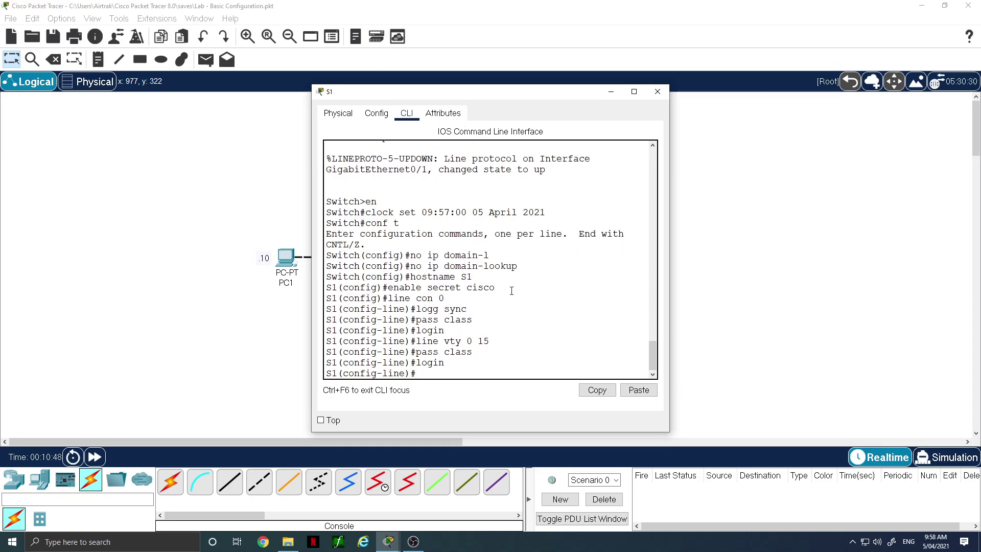
Try configuring line aux 0, which the switch rejects
{"action": "type", "text": "lin aux 0"}
{"action": "key", "text": "Return"}
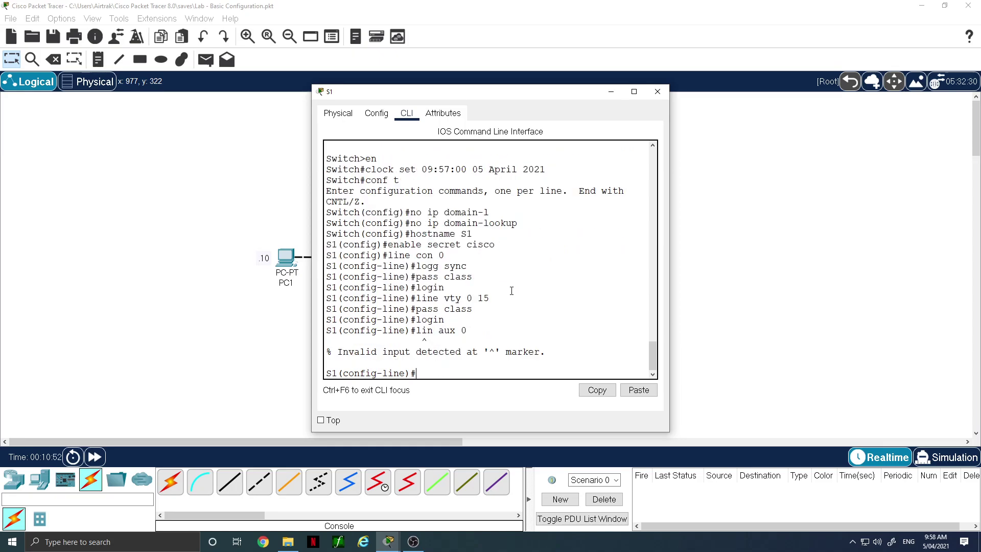
{"action": "key", "text": "Up"}
{"action": "type", "text": "e"}
{"action": "key", "text": "Return"}
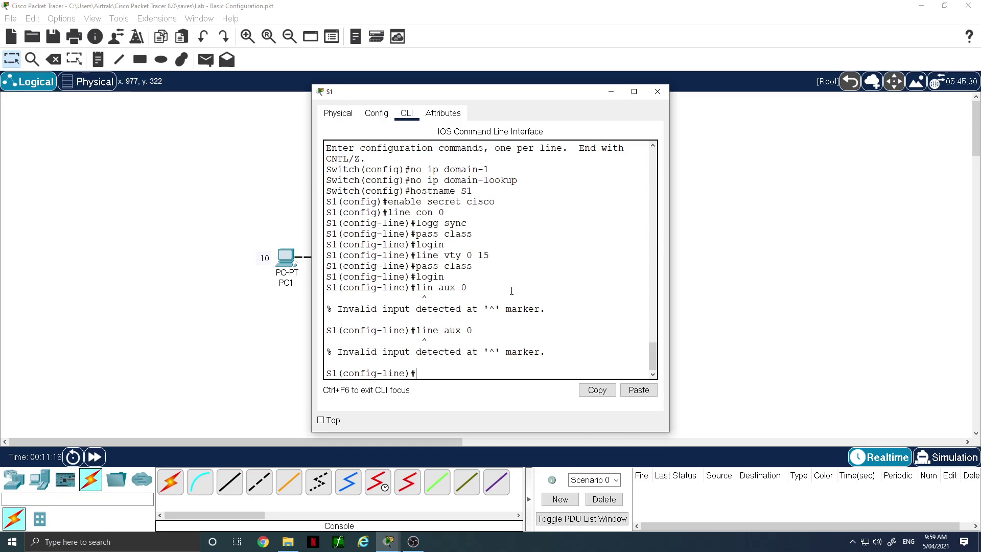
Return to global mode and enable service password-encryption
{"action": "type", "text": "exit"}
{"action": "key", "text": "Return"}
{"action": "type", "text": "se"}
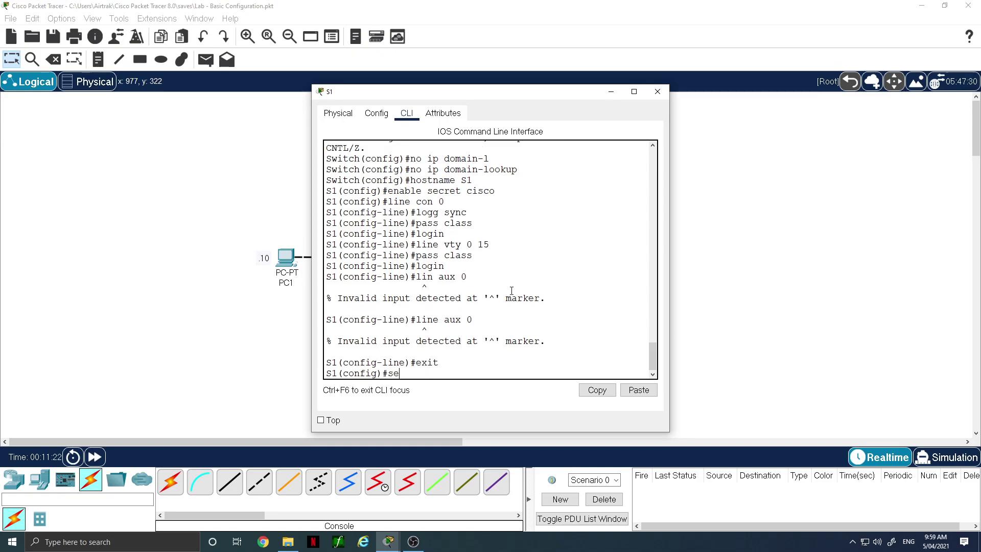
{"action": "type", "text": "rvice pass"}
{"action": "key", "text": "Tab"}
{"action": "key", "text": "Return"}
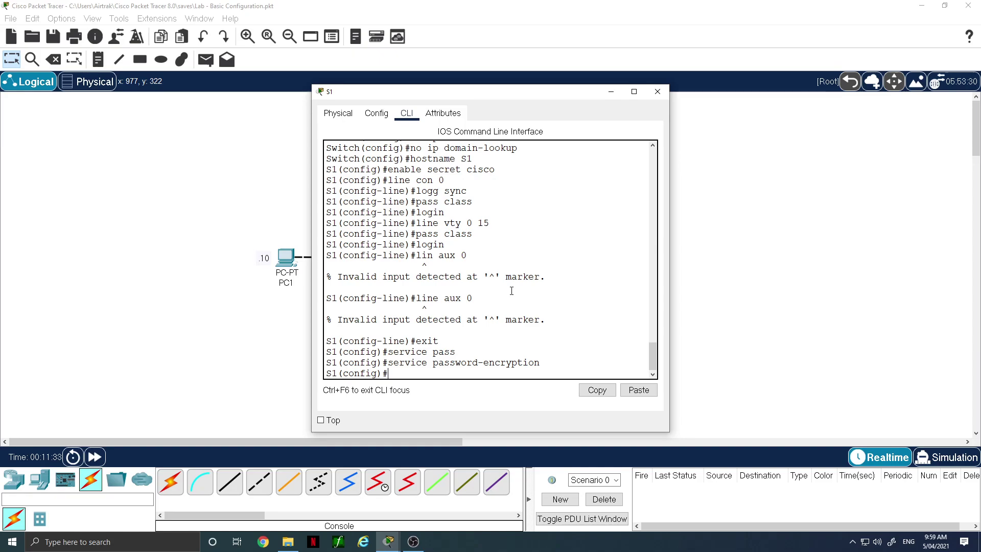
Set the MOTD banner 'Secure device Authorised Access Only!' and start creating VLAN 99
{"action": "type", "text": "banner motd ~ Secure dev"}
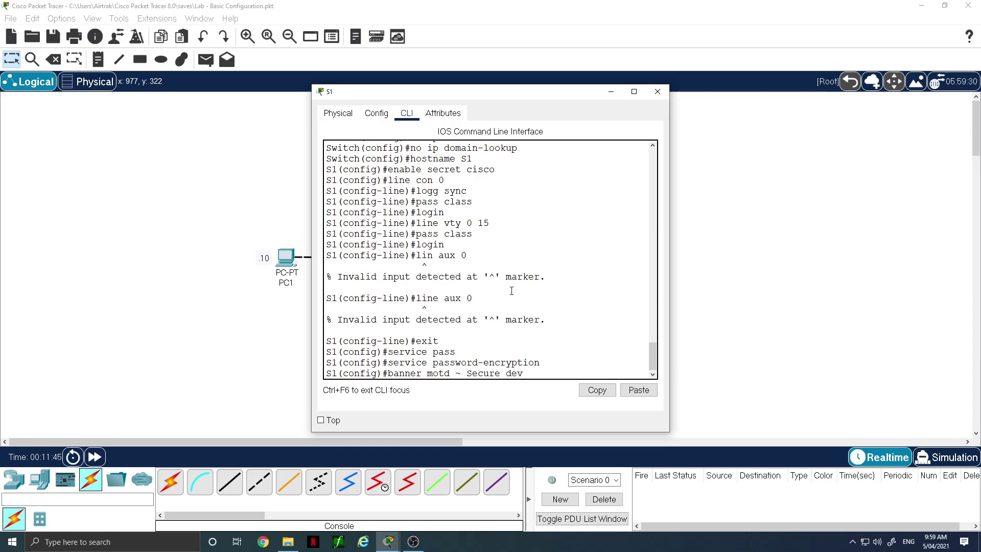
{"action": "type", "text": "ice no"}
{"action": "key", "text": "BackSpace"}
{"action": "key", "text": "BackSpace"}
{"action": "type", "text": "Authorised Ace"}
{"action": "key", "text": "BackSpace"}
{"action": "type", "text": "cess"}
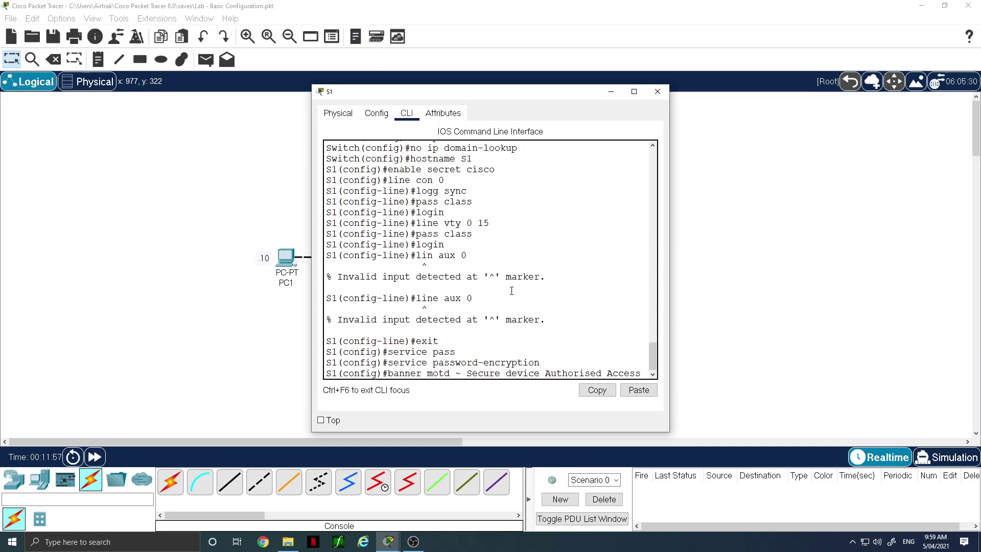
{"action": "type", "text": " Only! ~"}
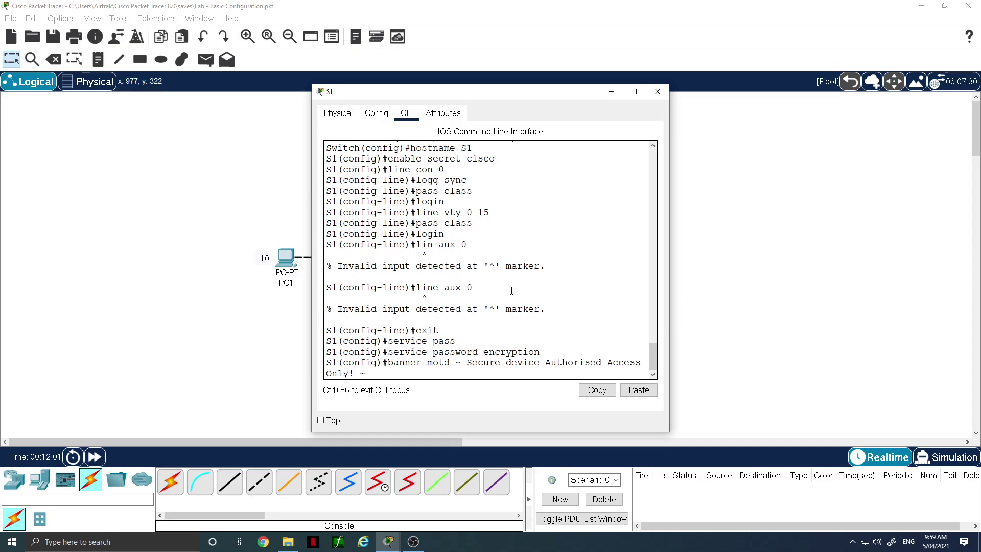
{"action": "key", "text": "Return"}
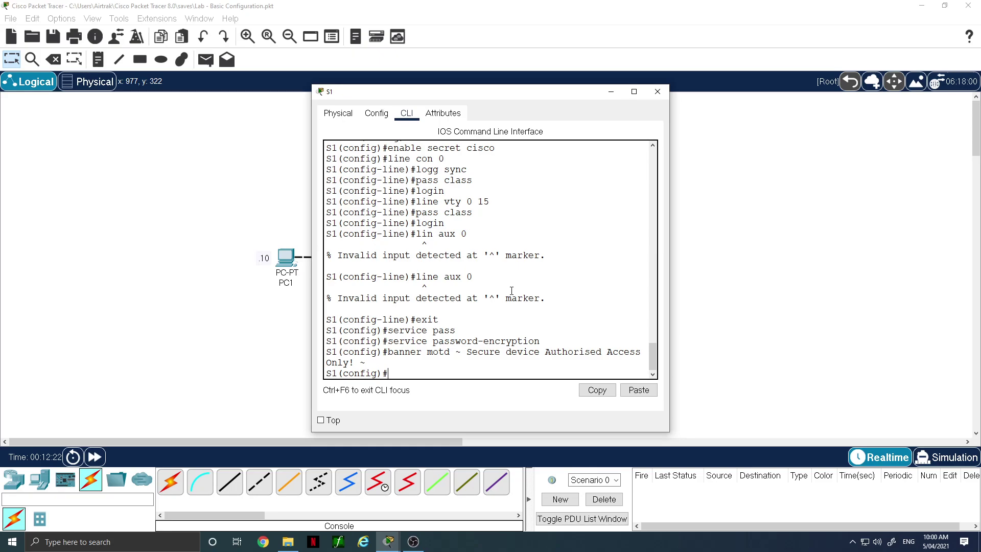
{"action": "type", "text": "lan 99"}
Create VLAN 99 and name it Admin
{"action": "key", "text": "Return"}
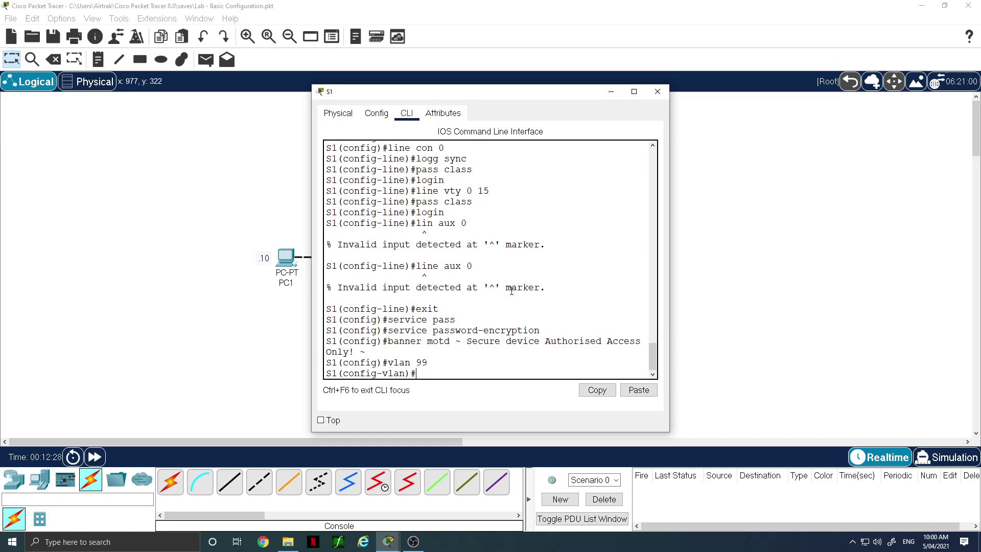
{"action": "type", "text": "name Admin"}
{"action": "key", "text": "Return"}
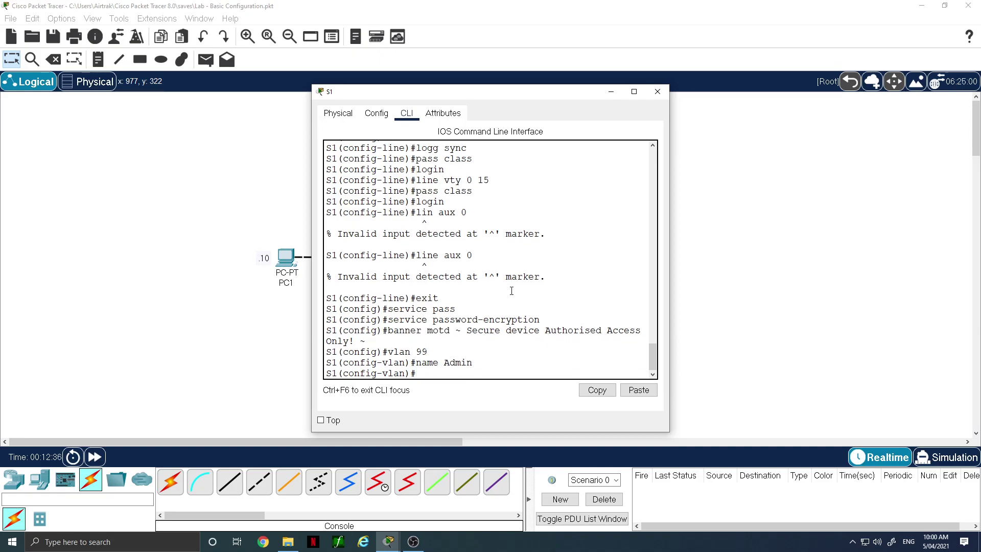
Give interface Vlan99 address 192.168.2.5 255.255.255.0, enable it, and return to global mode
{"action": "type", "text": "int vlan 99"}
{"action": "key", "text": "Return"}
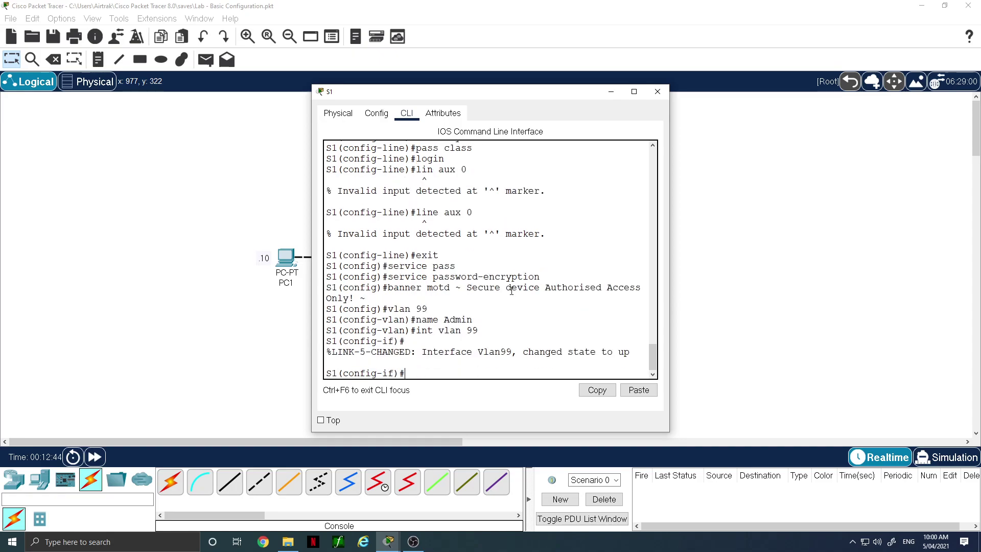
{"action": "type", "text": "ip add 192.168.2.5 255.255.255."}
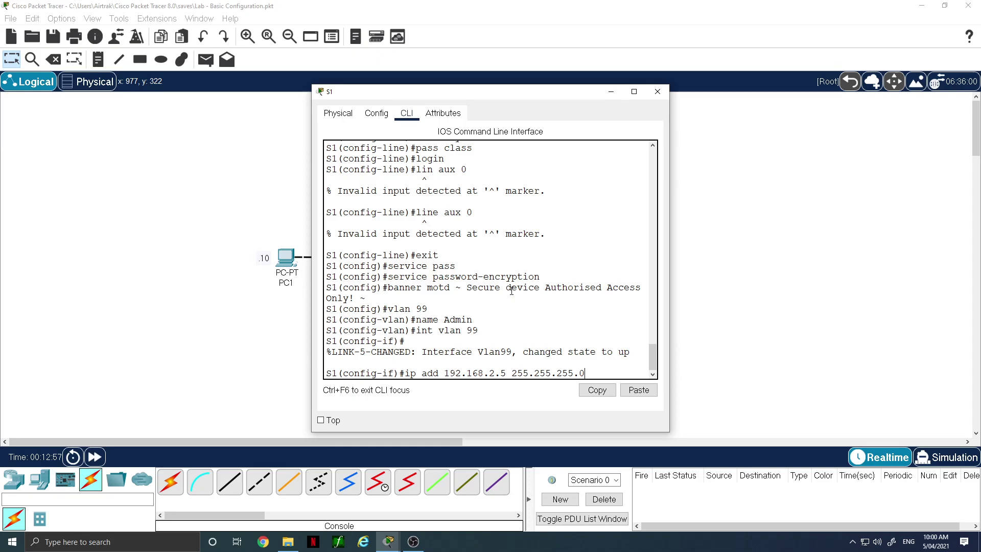
{"action": "type", "text": "0"}
{"action": "key", "text": "Return"}
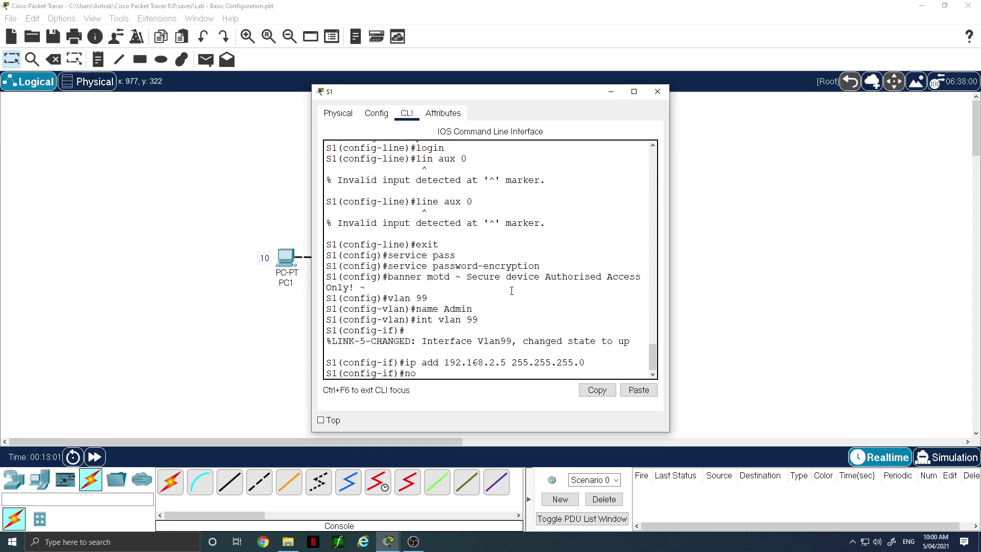
{"action": "type", "text": "no shut"}
{"action": "key", "text": "Return"}
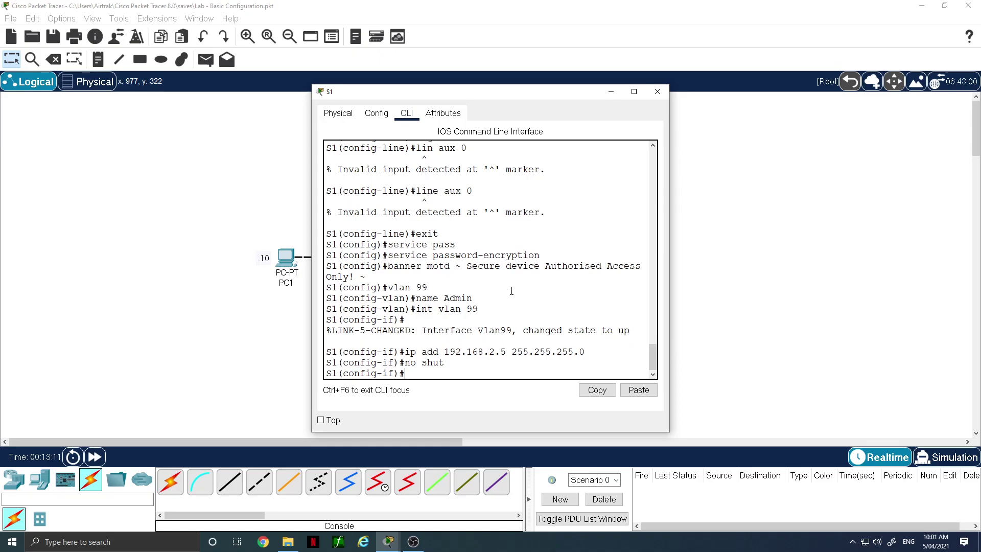
{"action": "type", "text": "exit"}
{"action": "key", "text": "Return"}
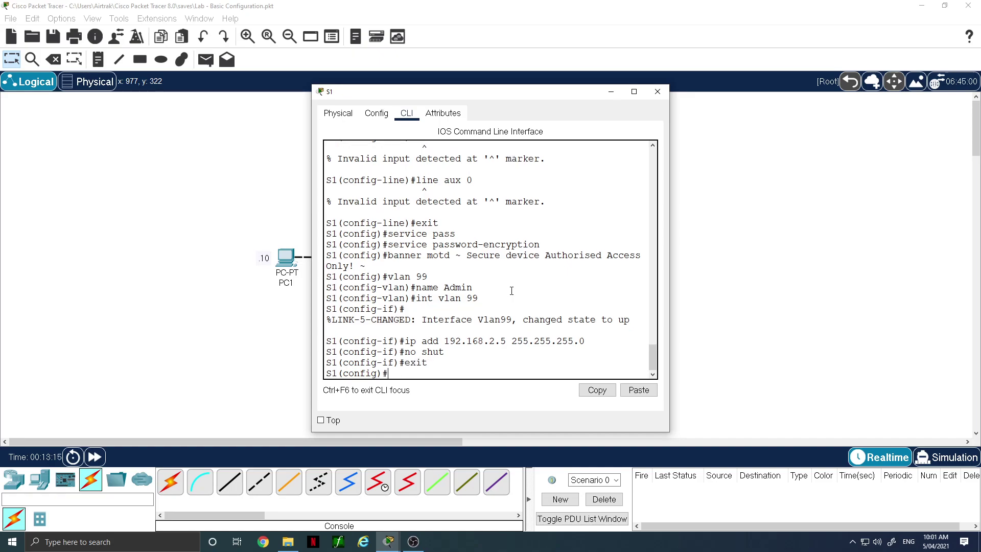
{"action": "type", "text": "ip def"}
Set S1's ip default-gateway to 192.168.2.1
{"action": "key", "text": "Tab"}
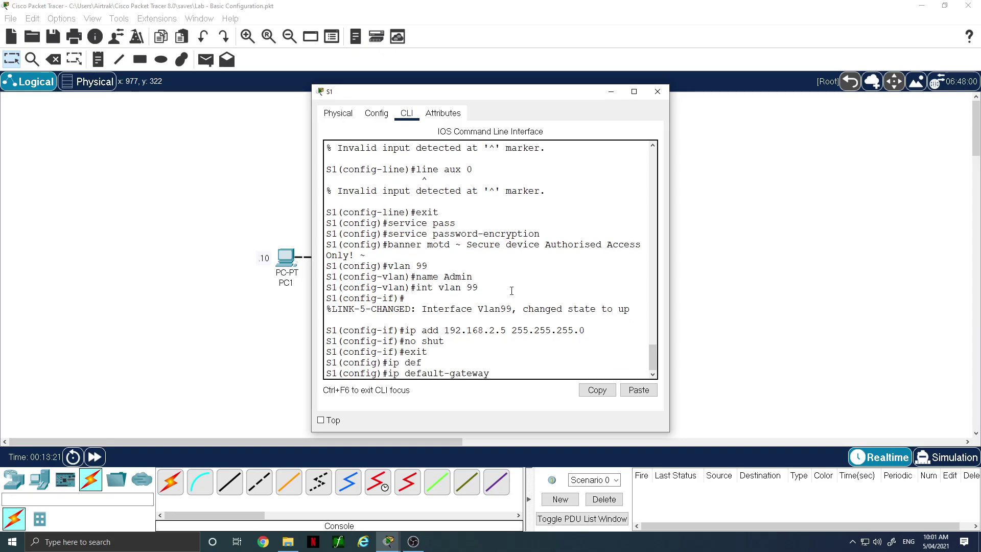
{"action": "type", "text": "192.168.2.1"}
{"action": "key", "text": "Return"}
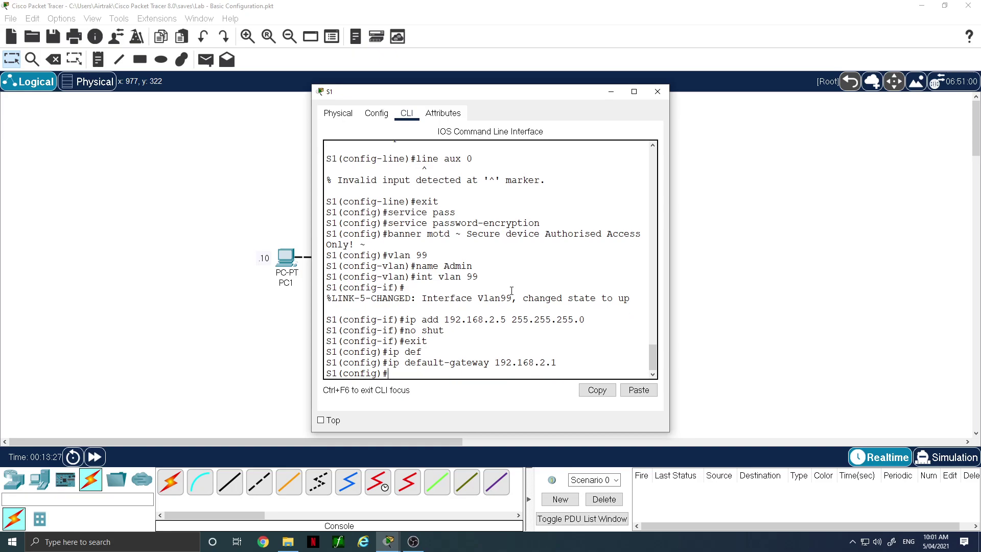
Save S1's running configuration to startup with copy run start and close its window
{"action": "type", "text": "end"}
{"action": "key", "text": "Return"}
{"action": "type", "text": "copy run start"}
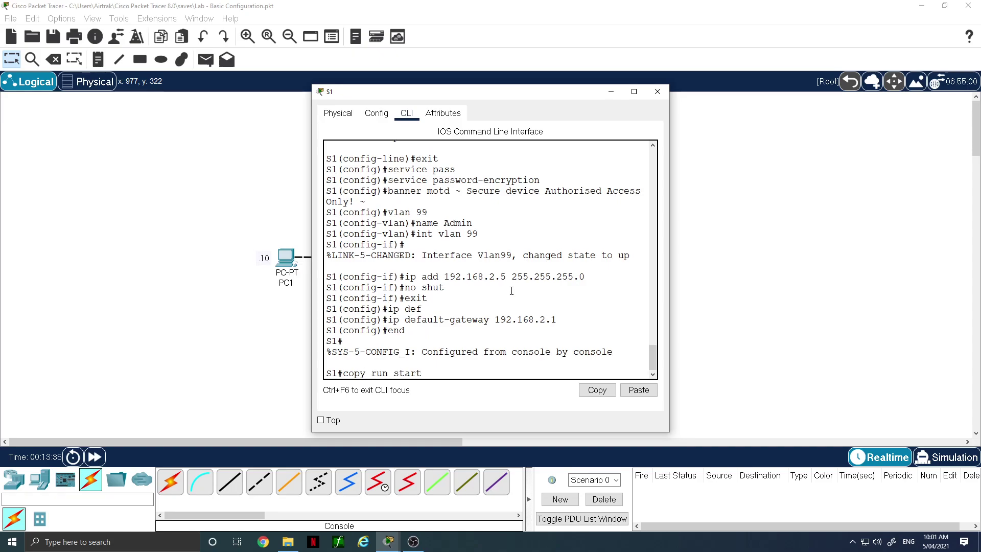
{"action": "key", "text": "Return"}
{"action": "key", "text": "Return"}
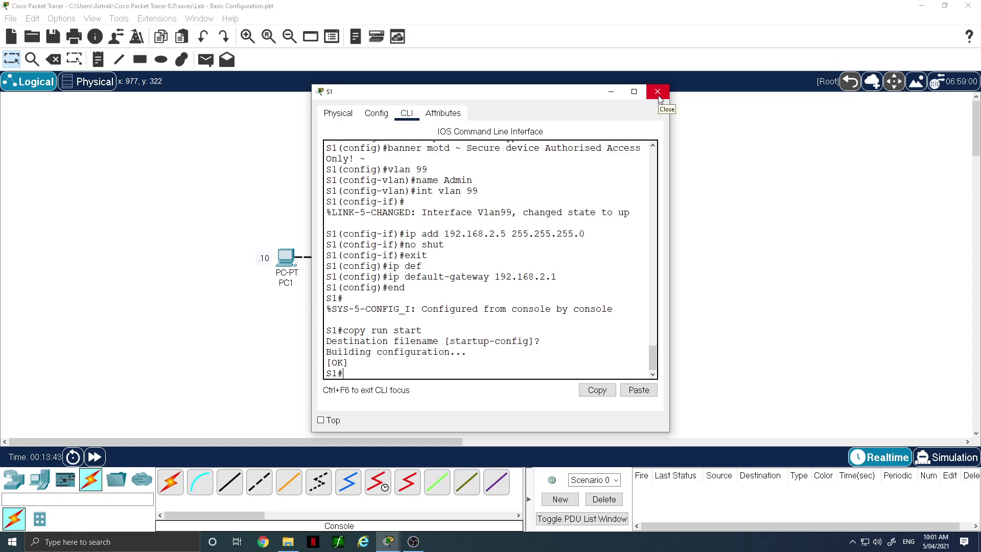
{"action": "left_click", "coordinate": [658, 93]}
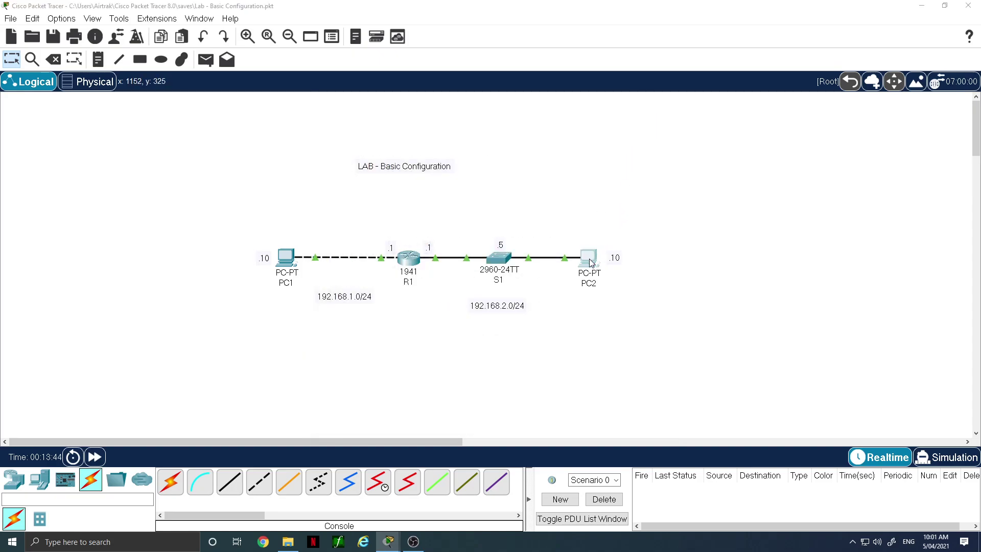
From PC2's command prompt, ping the gateway 192.168.2.1 successfully
{"action": "left_click", "coordinate": [590, 259]}
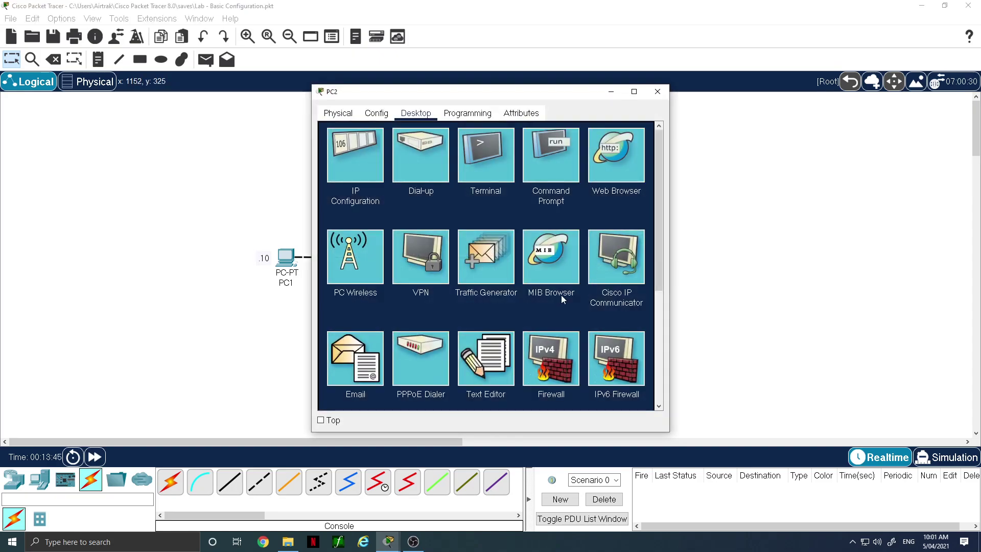
{"action": "left_click", "coordinate": [563, 164]}
{"action": "left_click_drag", "start_coordinate": [500, 96], "coordinate": [814, 92]}
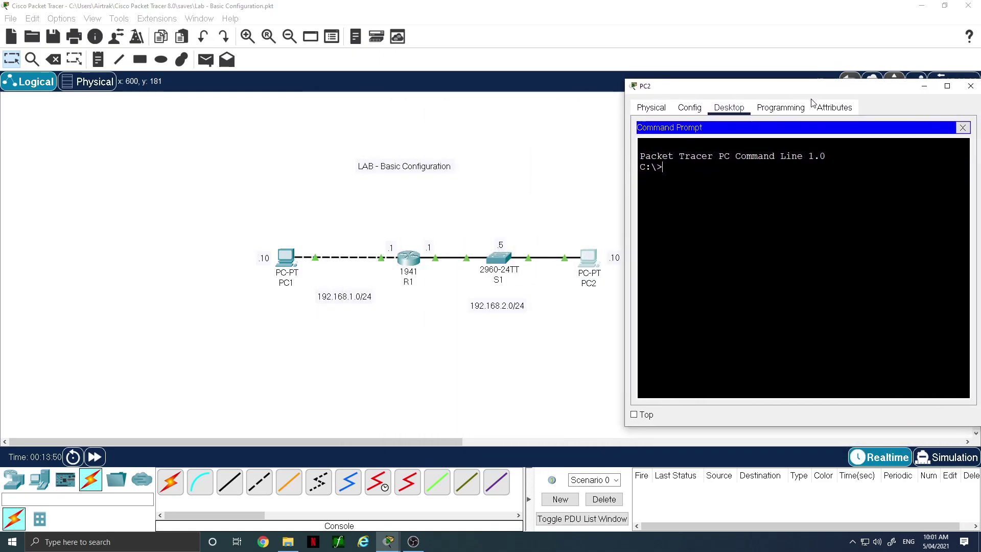
{"action": "type", "text": "ping 192.168.2.1"}
{"action": "key", "text": "Return"}
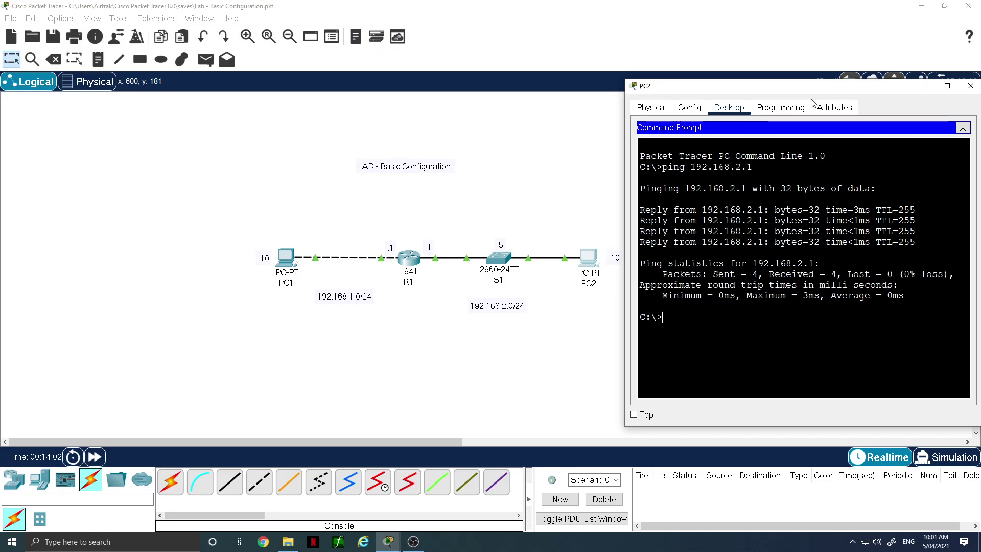
Ping switch S1 at 192.168.2.5 from PC2, which times out, then reopen S1's console
{"action": "key", "text": "Up"}
{"action": "key", "text": "BackSpace"}
{"action": "type", "text": "5"}
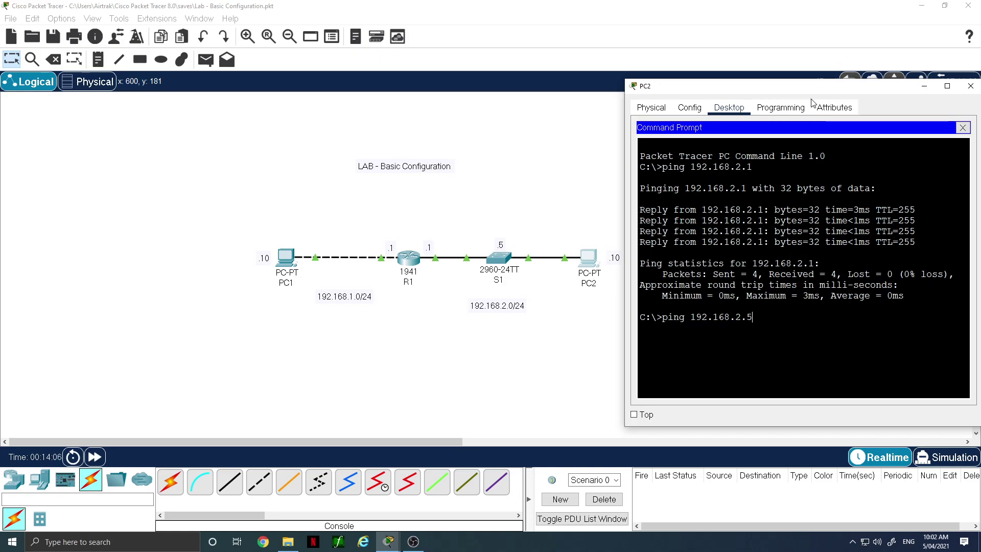
{"action": "key", "text": "Return"}
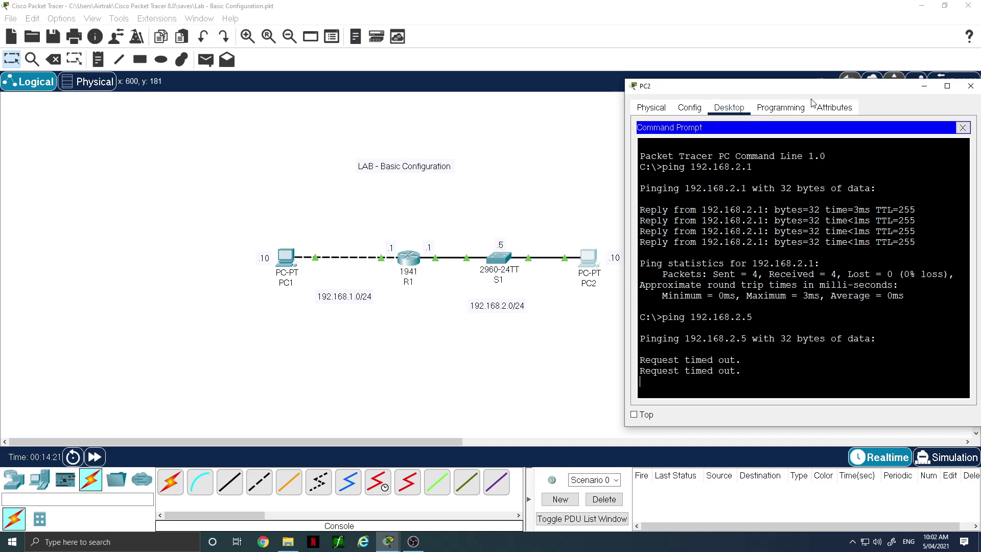
{"action": "left_click", "coordinate": [500, 260]}
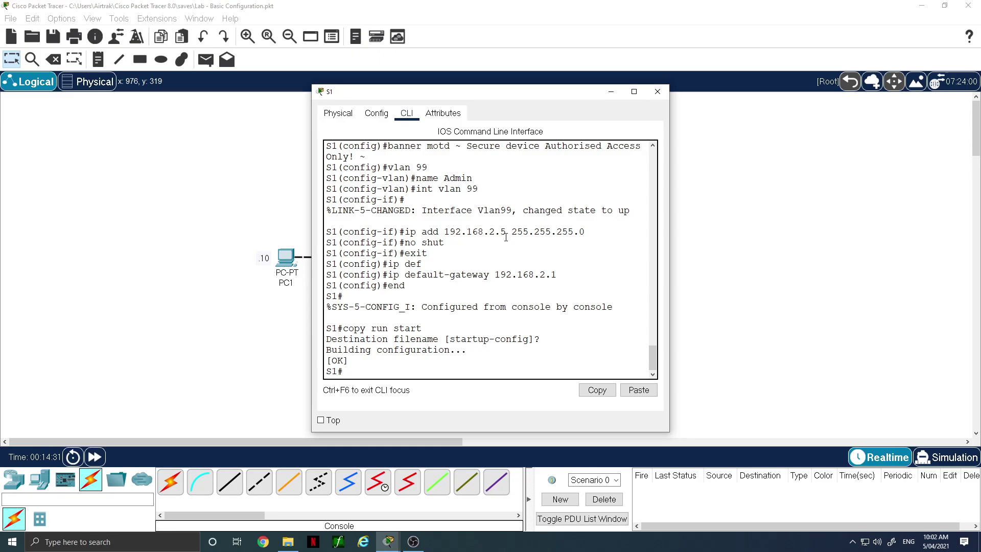
Ping 192.168.2.1 from S1, getting 0 percent success
{"action": "left_click_drag", "start_coordinate": [524, 277], "coordinate": [566, 274]}
{"action": "left_click", "coordinate": [367, 373]}
{"action": "type", "text": "ping 192.168.2.1"}
{"action": "key", "text": "Return"}
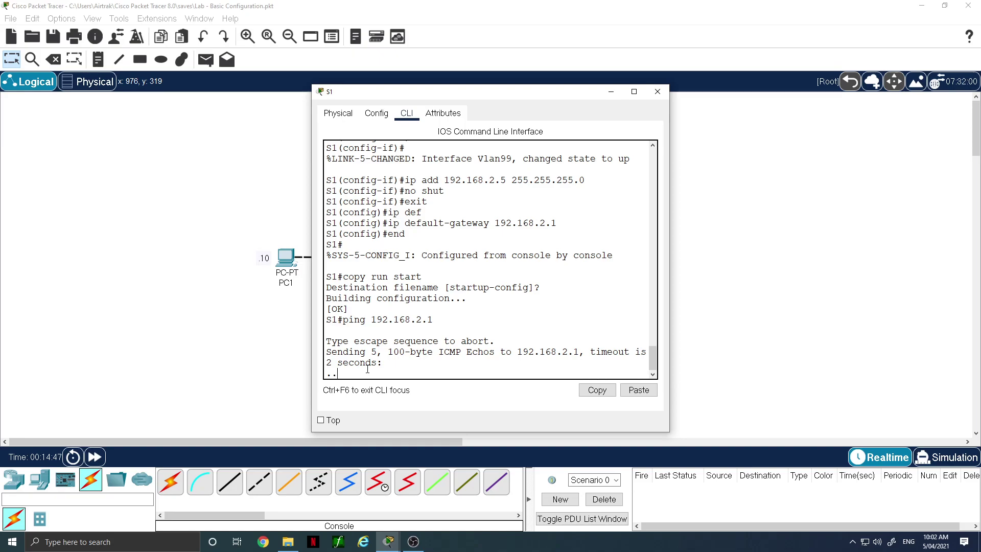
{"action": "left_click_drag", "start_coordinate": [506, 95], "coordinate": [775, 94]}
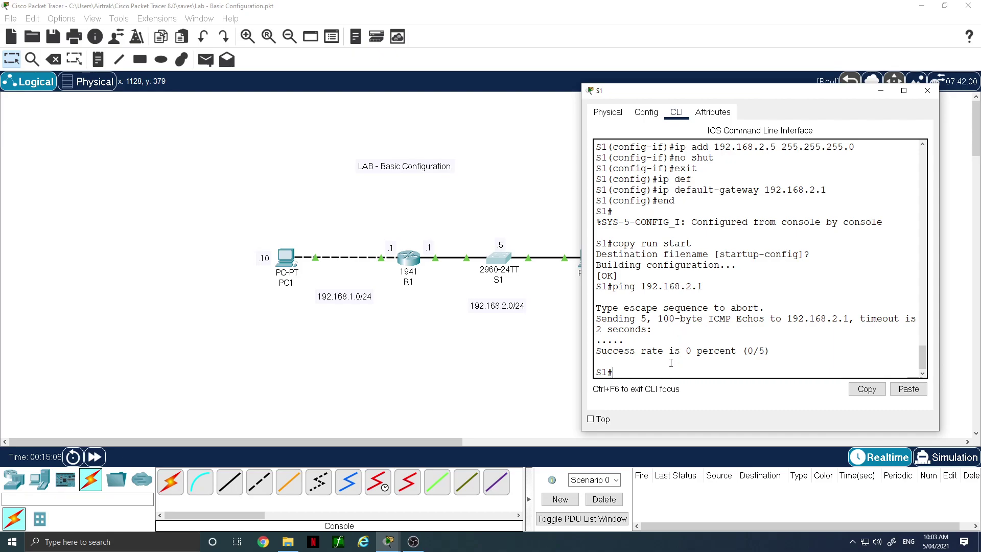
List S1's full running configuration with sh run, paging to the end
{"action": "type", "text": "sh run"}
{"action": "key", "text": "Return"}
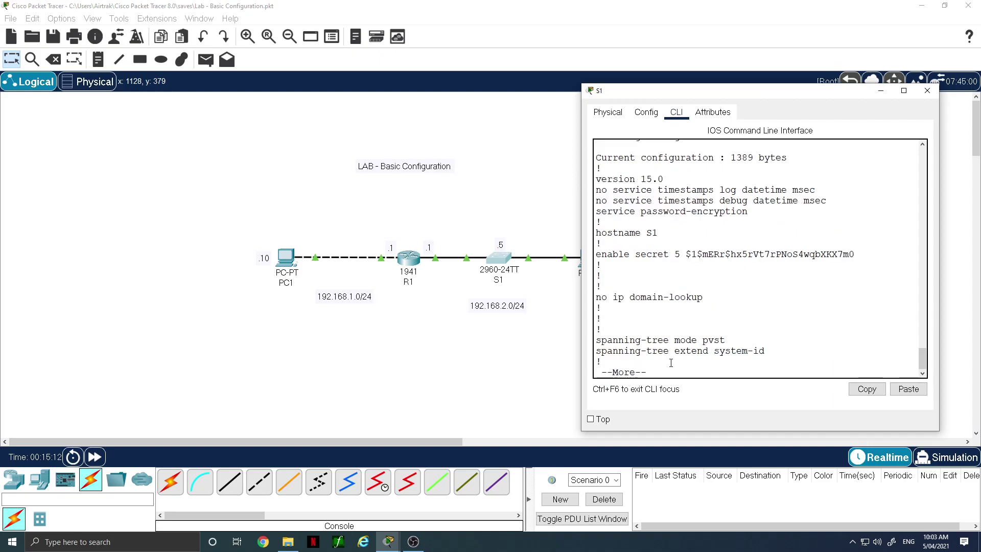
{"action": "key", "text": "space"}
{"action": "key", "text": "space"}
{"action": "key", "text": "space"}
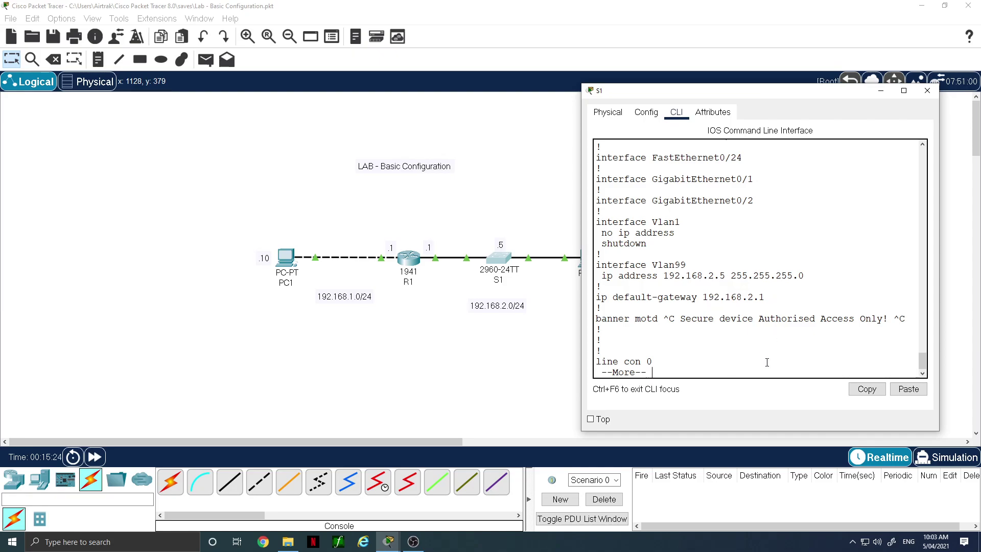
{"action": "key", "text": "space"}
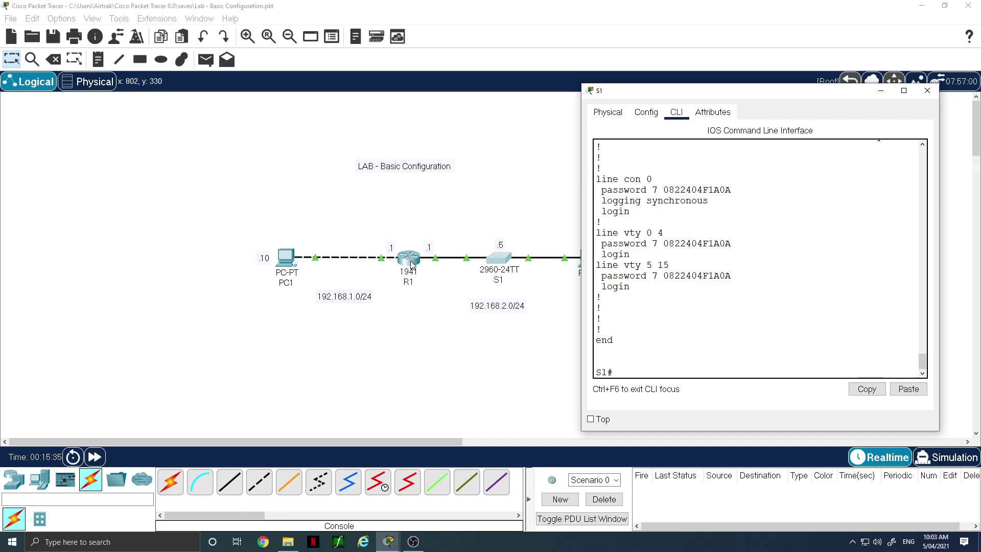
On R1's CLI, check CDP neighbour details and find CDP disabled
{"action": "left_click", "coordinate": [412, 263]}
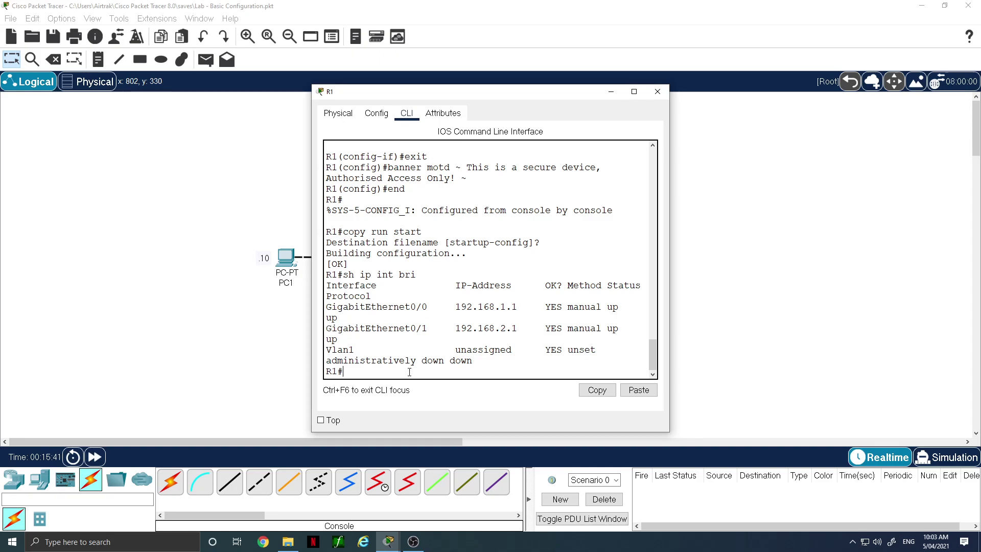
{"action": "type", "text": "sh cdp nei det"}
{"action": "key", "text": "Return"}
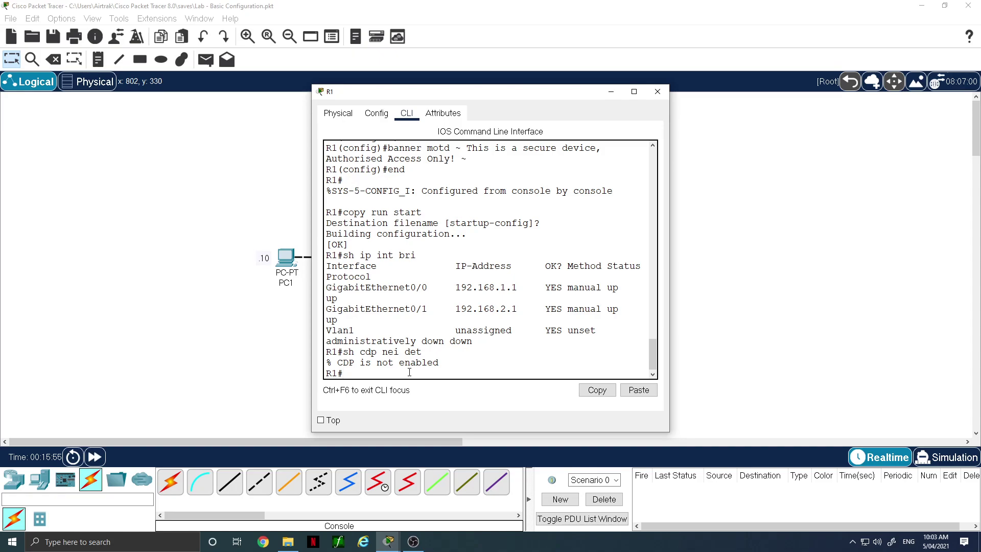
Enter R1's global configuration mode and attempt enabling CDP with invalid commands
{"action": "type", "text": "en"}
{"action": "key", "text": "BackSpace"}
{"action": "key", "text": "BackSpace"}
{"action": "type", "text": "conf t"}
{"action": "key", "text": "Return"}
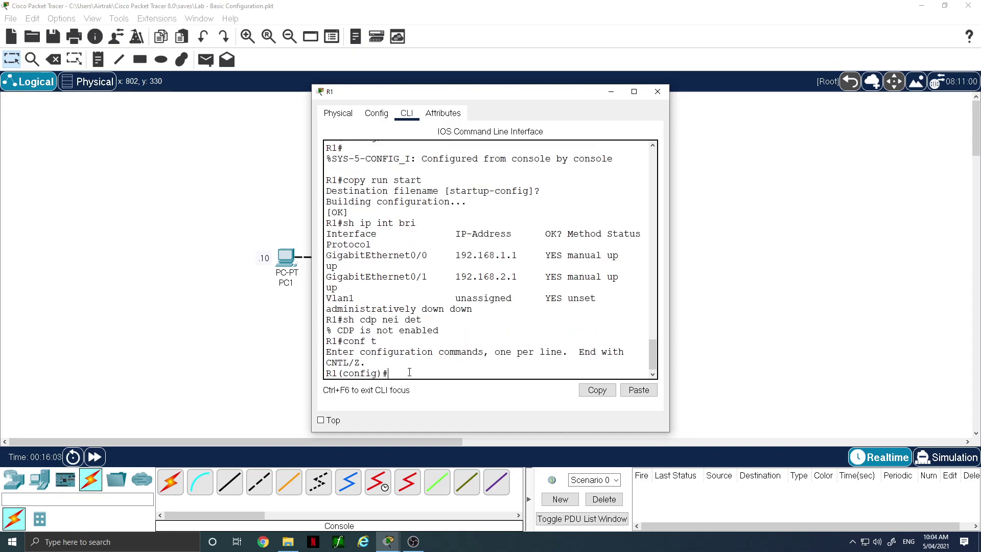
{"action": "type", "text": "en"}
{"action": "key", "text": "Tab"}
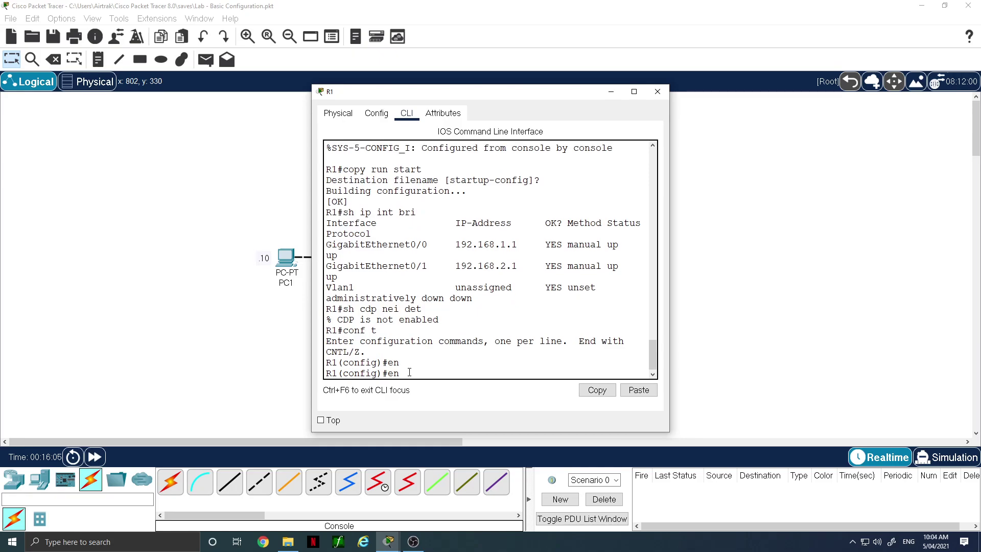
{"action": "type", "text": "able cdp"}
{"action": "key", "text": "Return"}
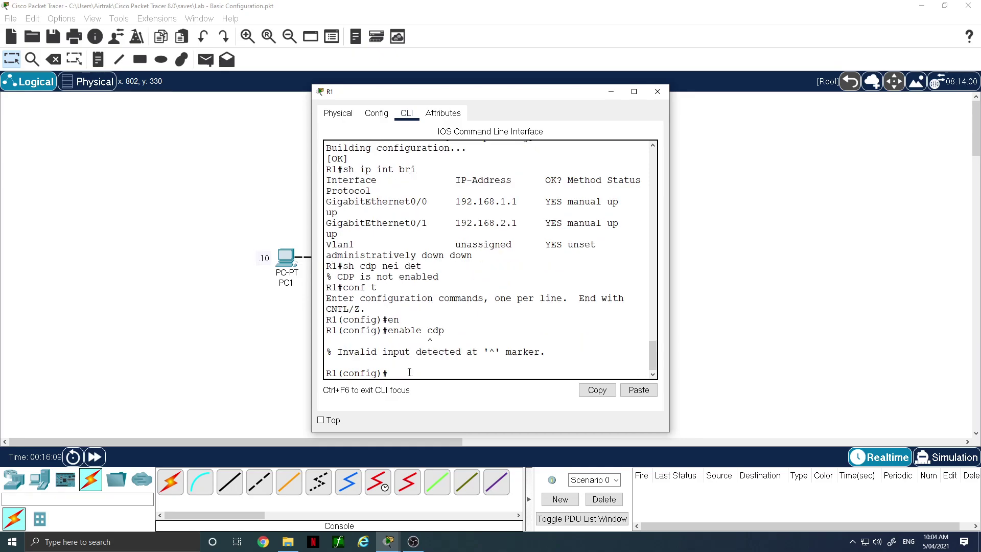
{"action": "key", "text": "Up"}
{"action": "key", "text": "BackSpace"}
{"action": "key", "text": "BackSpace"}
{"action": "key", "text": "BackSpace"}
{"action": "key", "text": "BackSpace"}
{"action": "key", "text": "BackSpace"}
{"action": "key", "text": "BackSpace"}
{"action": "key", "text": "BackSpace"}
{"action": "key", "text": "BackSpace"}
{"action": "key", "text": "BackSpace"}
{"action": "key", "text": "BackSpace"}
{"action": "type", "text": "cdp en"}
{"action": "key", "text": "Return"}
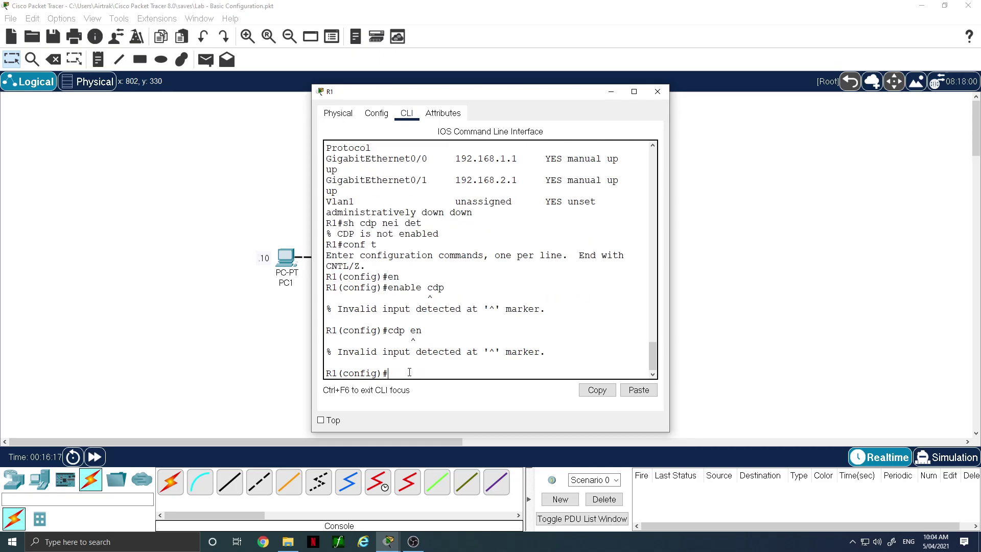
Enable CDP globally on R1 with cdp run and exit configuration mode
{"action": "key", "text": "Up"}
{"action": "key", "text": "BackSpace"}
{"action": "key", "text": "BackSpace"}
{"action": "type", "text": "?"}
{"action": "type", "text": "run"}
{"action": "key", "text": "Return"}
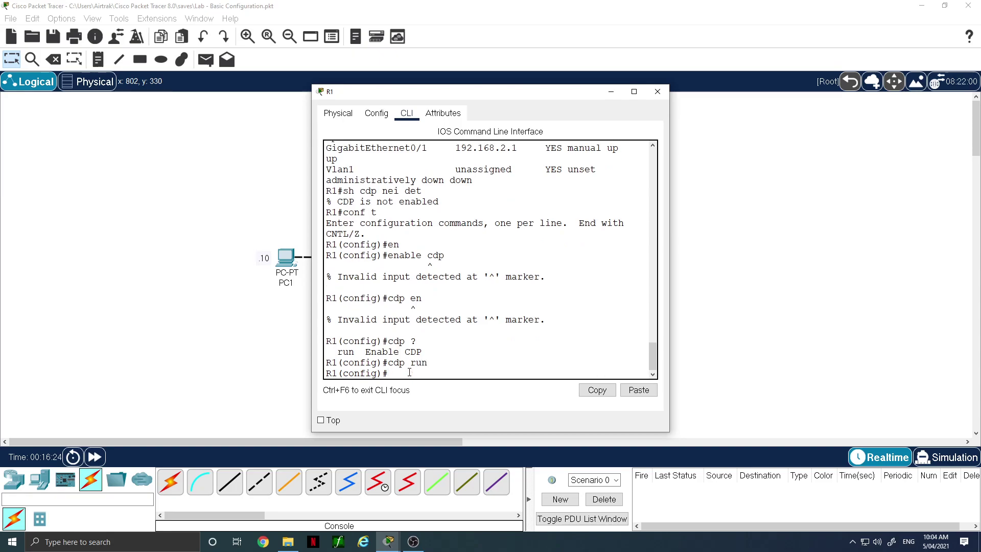
{"action": "type", "text": "end"}
{"action": "key", "text": "Return"}
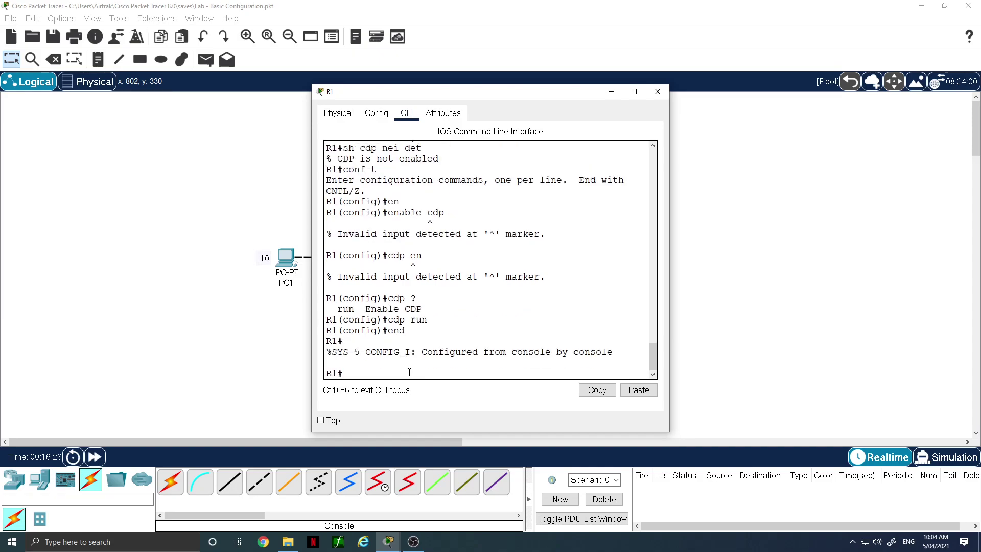
Recheck R1's CDP neighbour details with sh cdp nei det
{"action": "type", "text": "sh cdp nei det"}
{"action": "key", "text": "Return"}
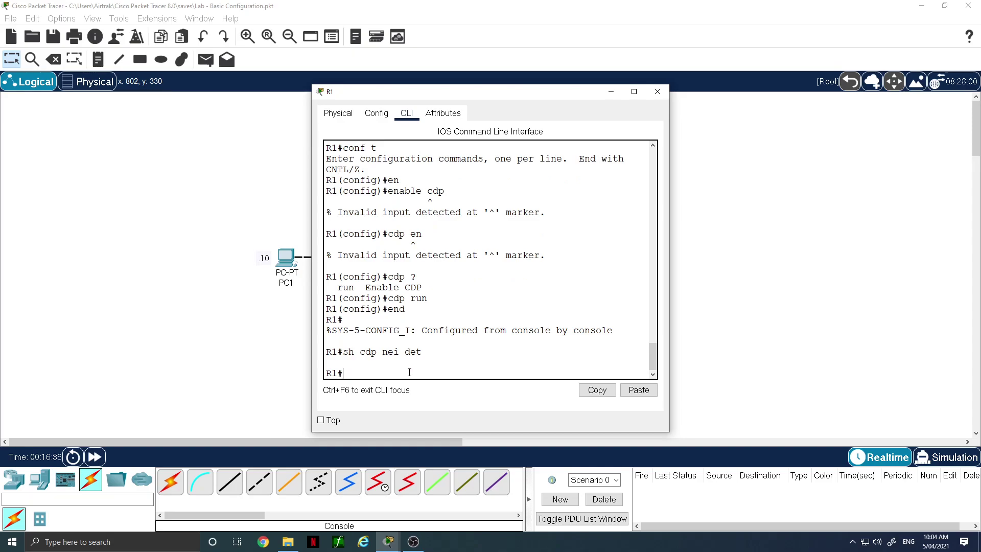
{"action": "key", "text": "Up"}
{"action": "key", "text": "BackSpace"}
{"action": "key", "text": "BackSpace"}
{"action": "key", "text": "BackSpace"}
{"action": "key", "text": "BackSpace"}
{"action": "key", "text": "BackSpace"}
{"action": "key", "text": "BackSpace"}
{"action": "key", "text": "BackSpace"}
{"action": "key", "text": "BackSpace"}
{"action": "key", "text": "BackSpace"}
{"action": "key", "text": "BackSpace"}
{"action": "key", "text": "BackSpace"}
{"action": "key", "text": "BackSpace"}
{"action": "key", "text": "BackSpace"}
{"action": "key", "text": "BackSpace"}
Show R1's G0/1 details: up, line protocol up, 192.168.2.1/24, MTU 1500 bytes
{"action": "type", "text": "sh ip int g0/1"}
{"action": "key", "text": "Return"}
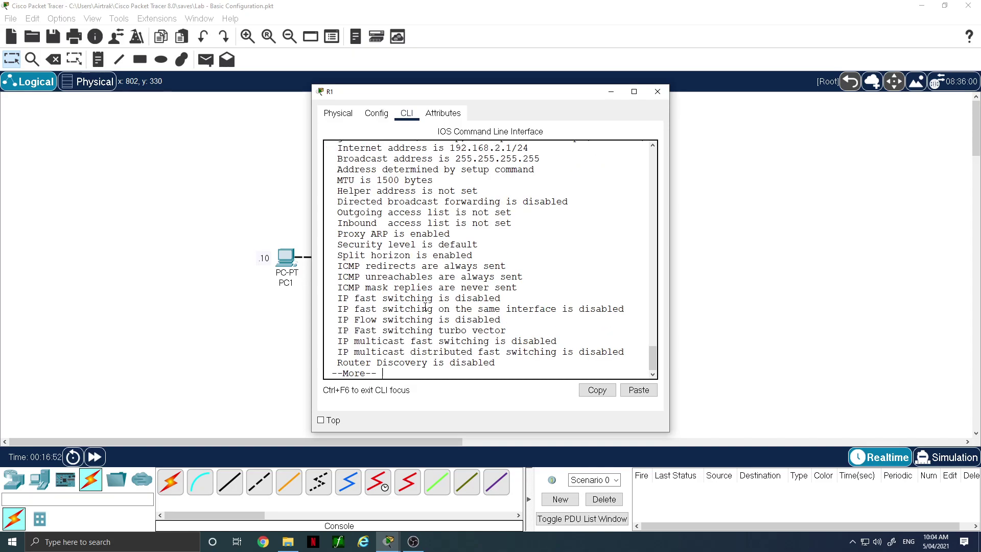
{"action": "scroll", "coordinate": [524, 215], "scroll_direction": "up", "scroll_amount": 1}
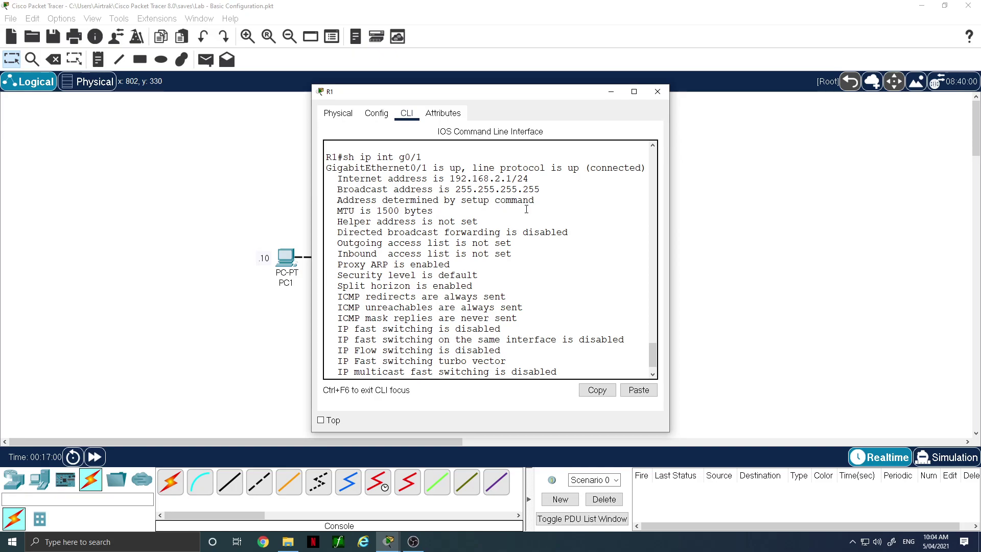
{"action": "scroll", "coordinate": [526, 210], "scroll_direction": "down", "scroll_amount": 1}
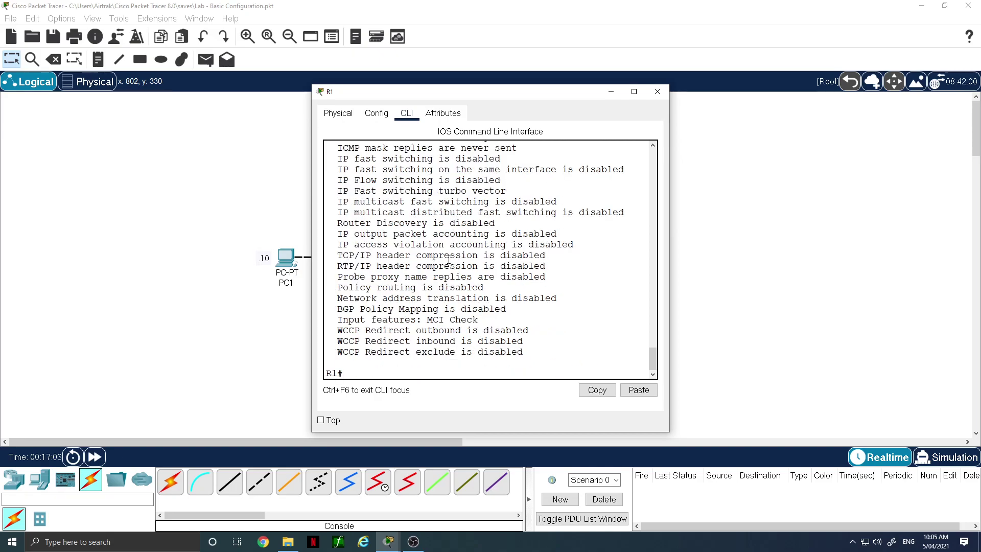
From R1, ping PC1 at 192.168.1.10 and PC2 at 192.168.2.10
{"action": "type", "text": "ping 192.168.1.10"}
{"action": "key", "text": "Return"}
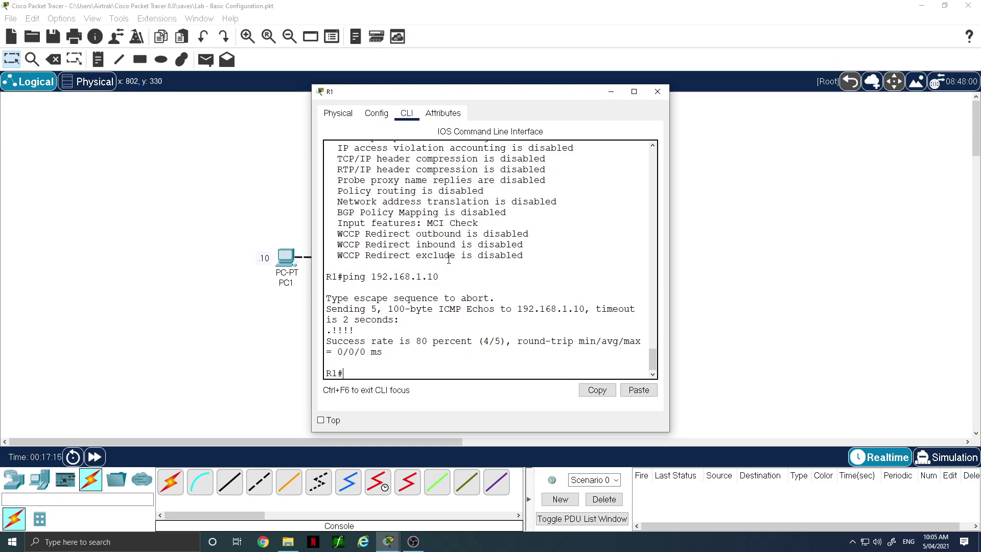
{"action": "key", "text": "Up"}
{"action": "key", "text": "BackSpace"}
{"action": "key", "text": "BackSpace"}
{"action": "key", "text": "BackSpace"}
{"action": "type", "text": "2.10"}
{"action": "key", "text": "Return"}
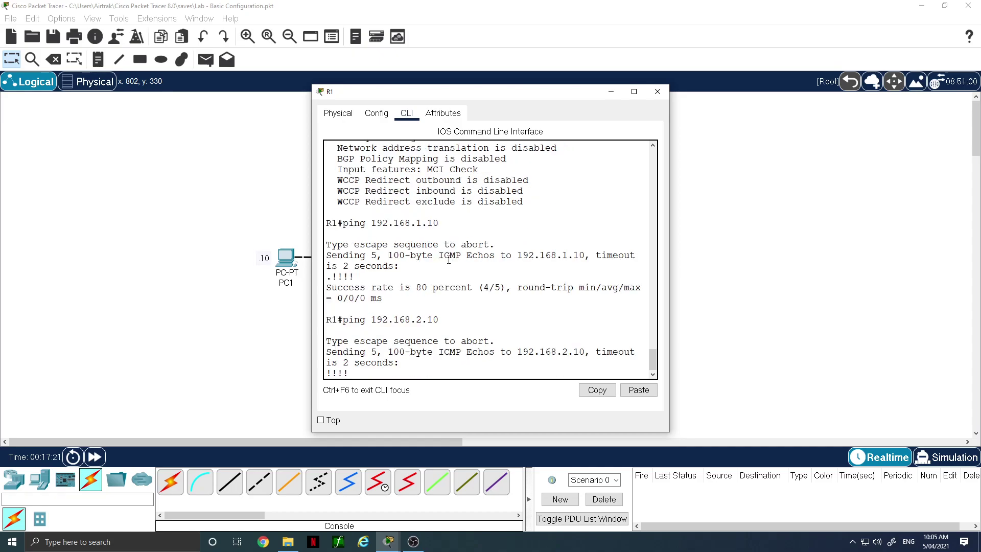
Ping S1 at 192.168.2.5 from R1
{"action": "key", "text": "Up"}
{"action": "key", "text": "BackSpace"}
{"action": "key", "text": "BackSpace"}
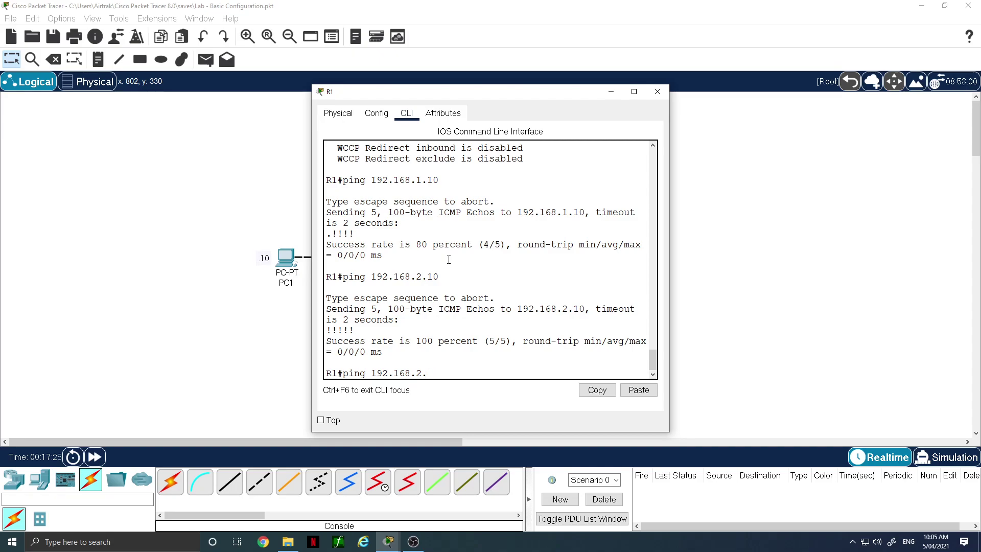
{"action": "type", "text": "5"}
{"action": "key", "text": "Return"}
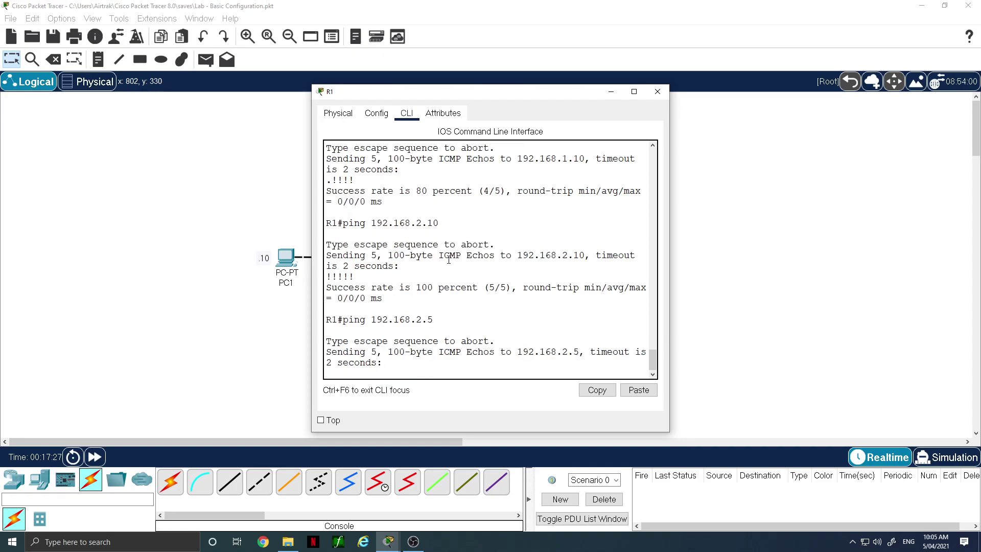
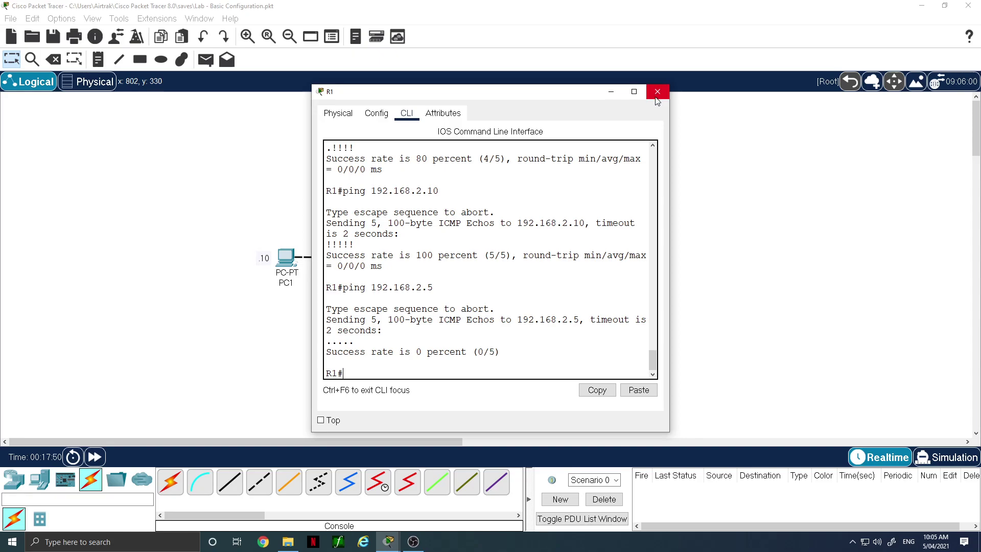
Close R1's device window to get back to the LAB - Basic Configuration topology
{"action": "left_click", "coordinate": [657, 101]}
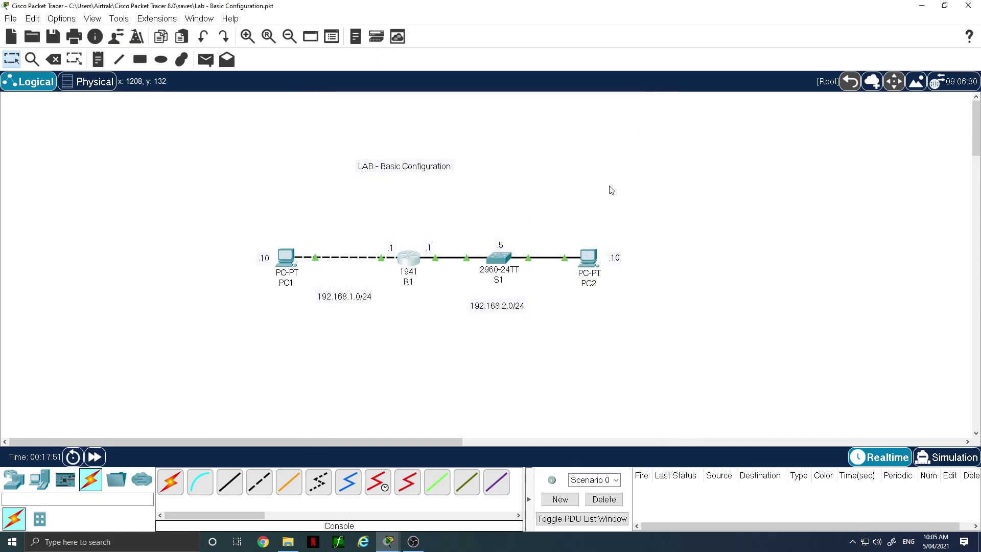
On S1, list interface status with Vlan99 at 192.168.2.5, then show the VLAN table
{"action": "left_click", "coordinate": [497, 258]}
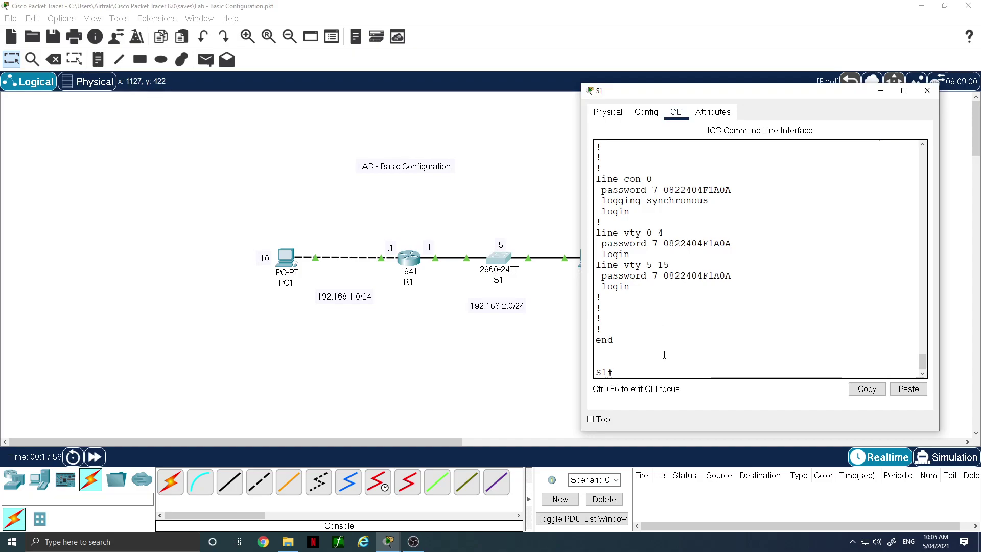
{"action": "type", "text": "sh ip int bri"}
{"action": "key", "text": "Return"}
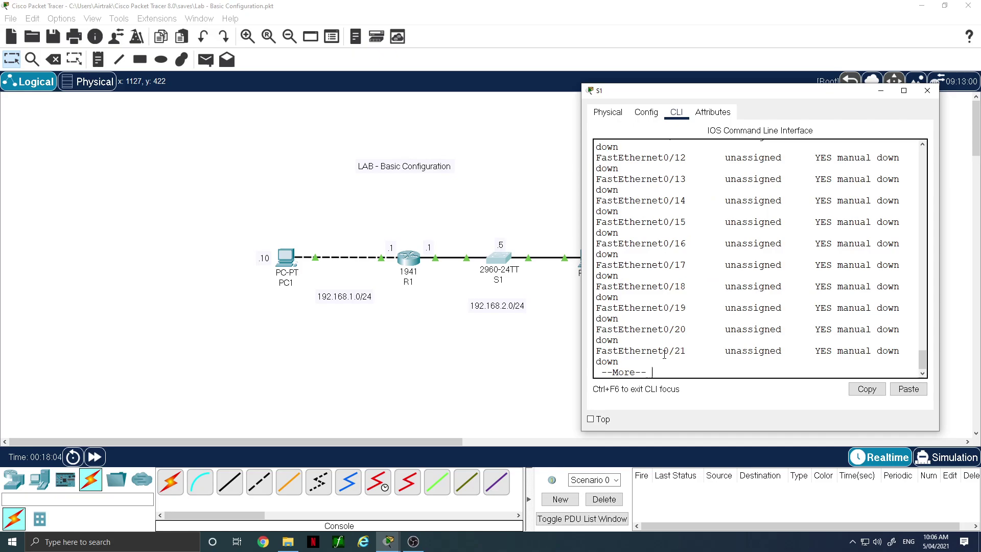
{"action": "key", "text": "space"}
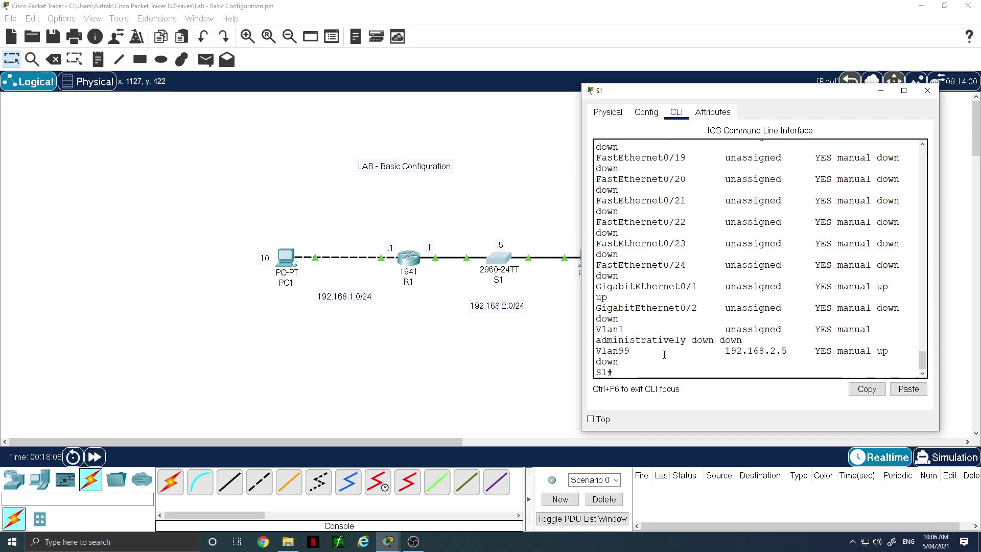
{"action": "left_click_drag", "start_coordinate": [613, 353], "coordinate": [785, 360]}
{"action": "left_click_drag", "start_coordinate": [851, 358], "coordinate": [809, 361]}
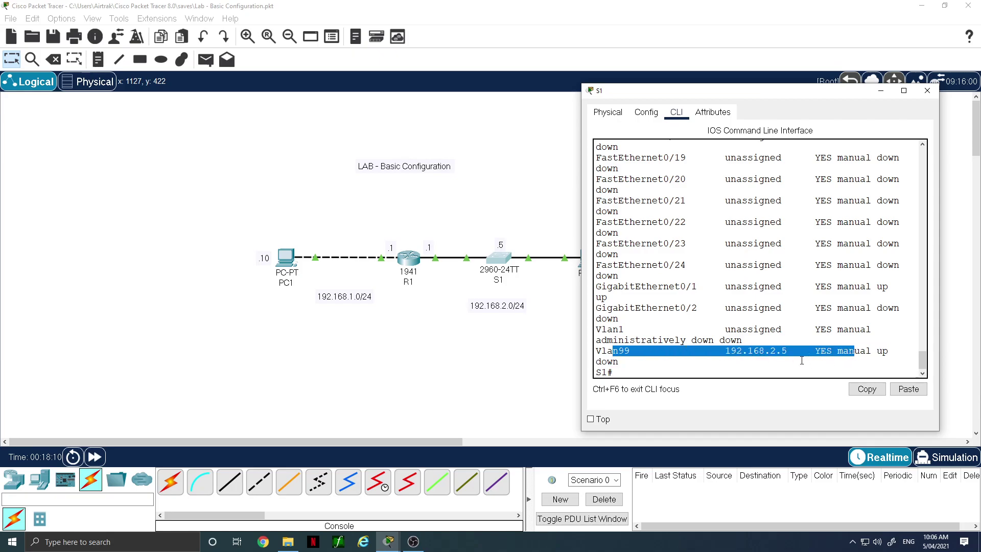
{"action": "left_click", "coordinate": [615, 371]}
{"action": "type", "text": "sh v"}
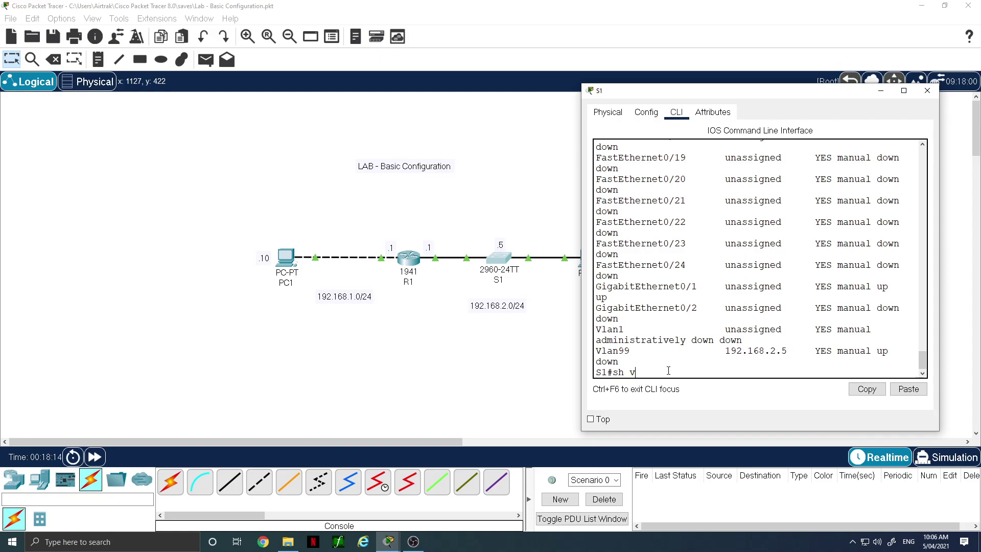
{"action": "type", "text": "lan"}
{"action": "key", "text": "Return"}
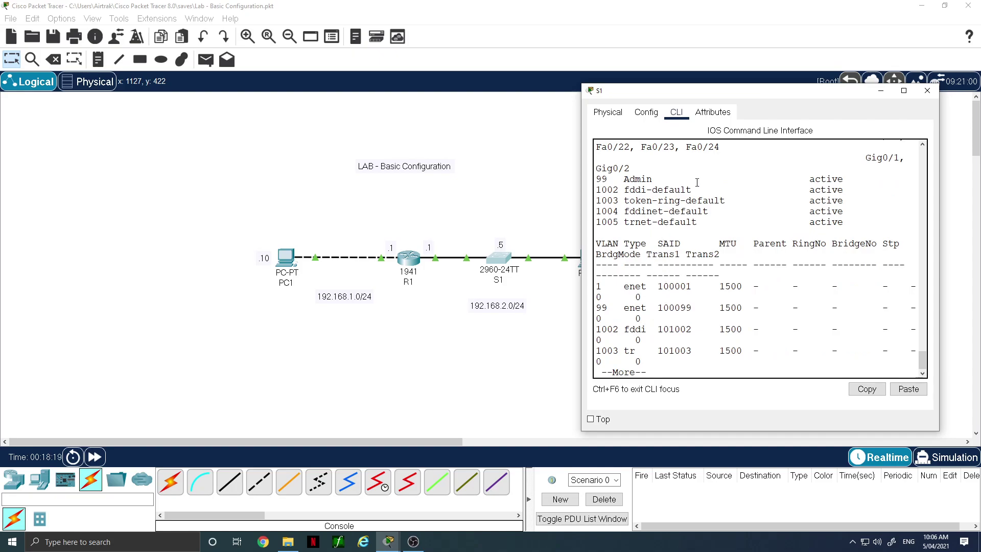
{"action": "scroll", "coordinate": [718, 208], "scroll_direction": "up", "scroll_amount": 6}
{"action": "scroll", "coordinate": [718, 208], "scroll_direction": "up", "scroll_amount": 1}
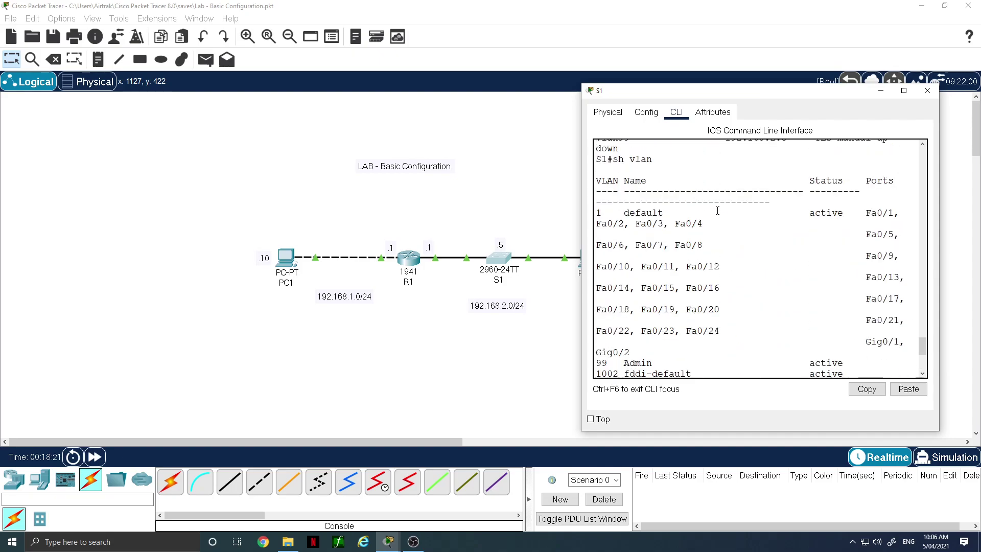
{"action": "double_click", "coordinate": [598, 212]}
{"action": "scroll", "coordinate": [669, 273], "scroll_direction": "down", "scroll_amount": 5}
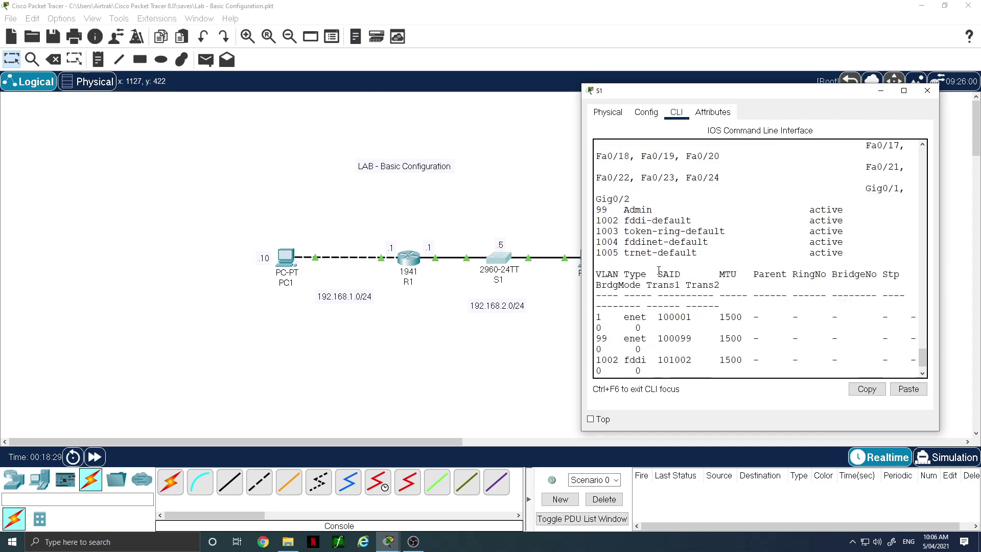
{"action": "left_click_drag", "start_coordinate": [601, 210], "coordinate": [652, 210]}
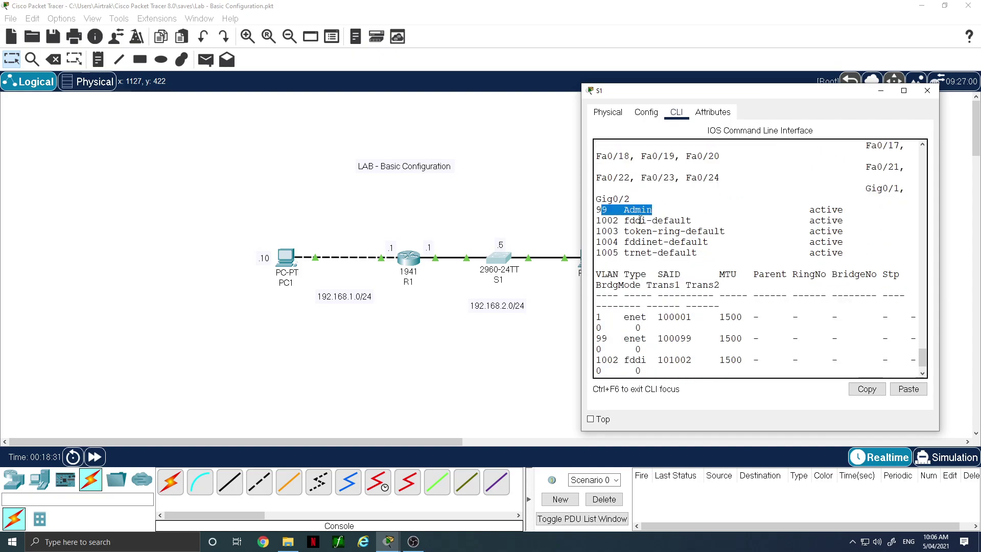
{"action": "scroll", "coordinate": [649, 261], "scroll_direction": "down", "scroll_amount": 7}
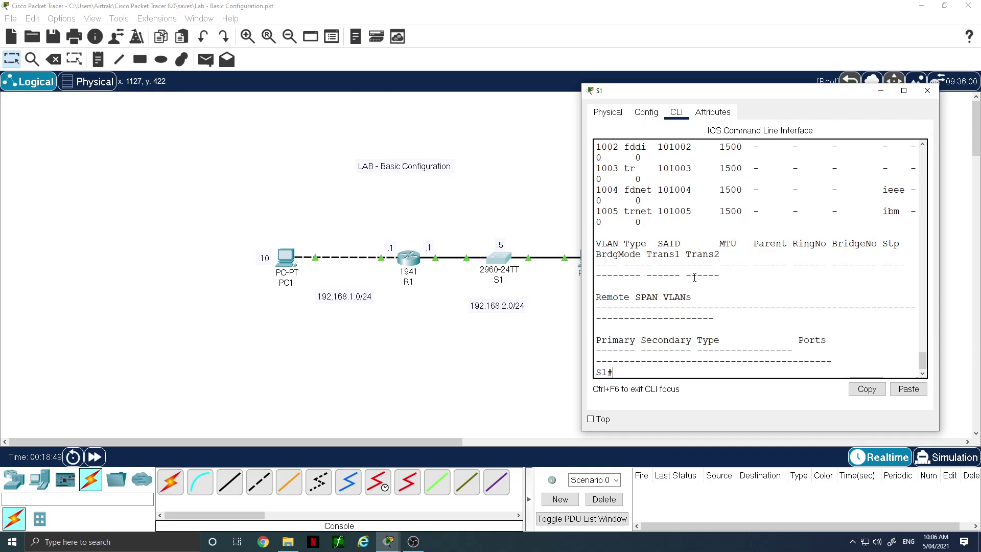
In global configuration mode, make S1's Fa0/5 an access port in VLAN 99
{"action": "type", "text": "conf t"}
{"action": "key", "text": "Return"}
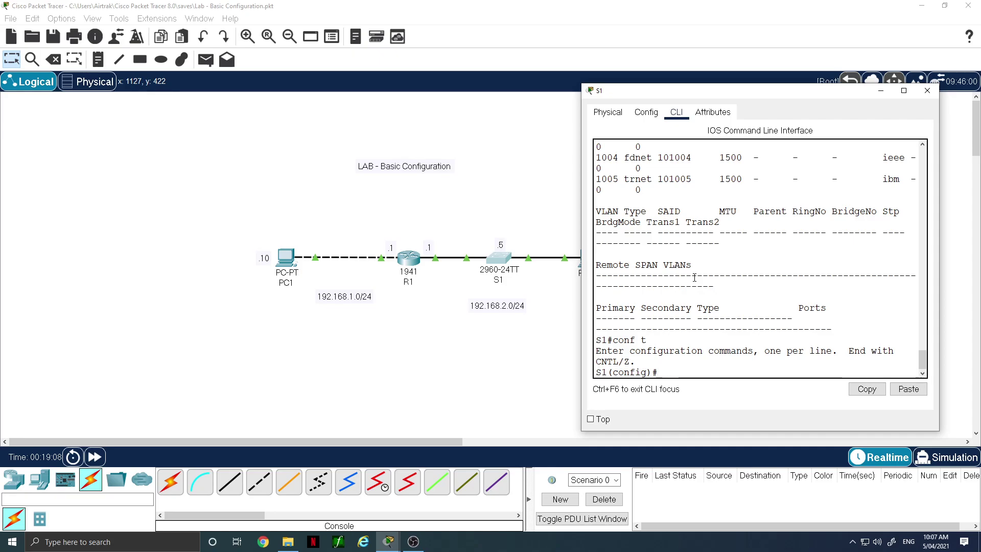
{"action": "type", "text": "int"}
{"action": "type", "text": "fa0/5"}
{"action": "key", "text": "Return"}
{"action": "type", "text": "sw"}
{"action": "key", "text": "Tab"}
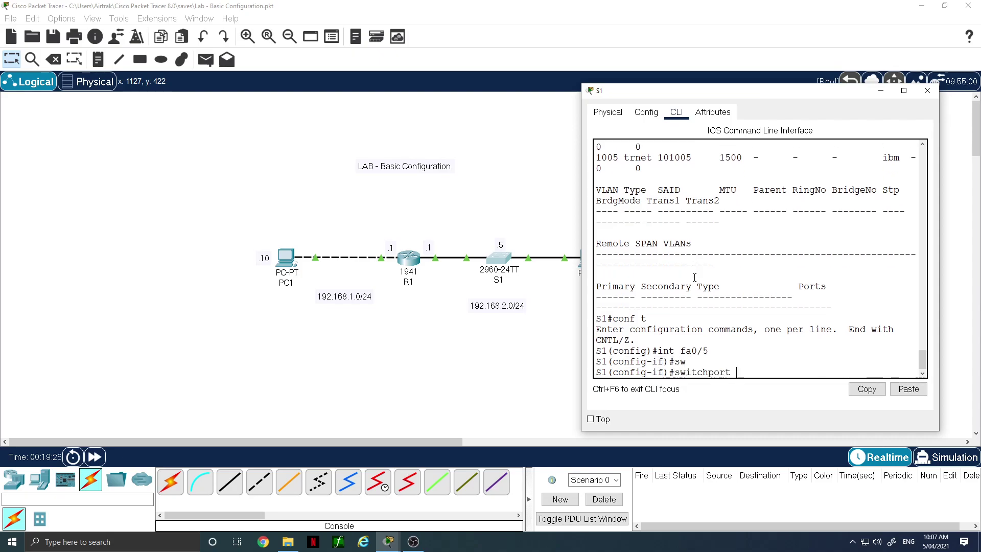
{"action": "type", "text": "acce"}
{"action": "key", "text": "Tab"}
{"action": "type", "text": "vlan 99"}
{"action": "key", "text": "Return"}
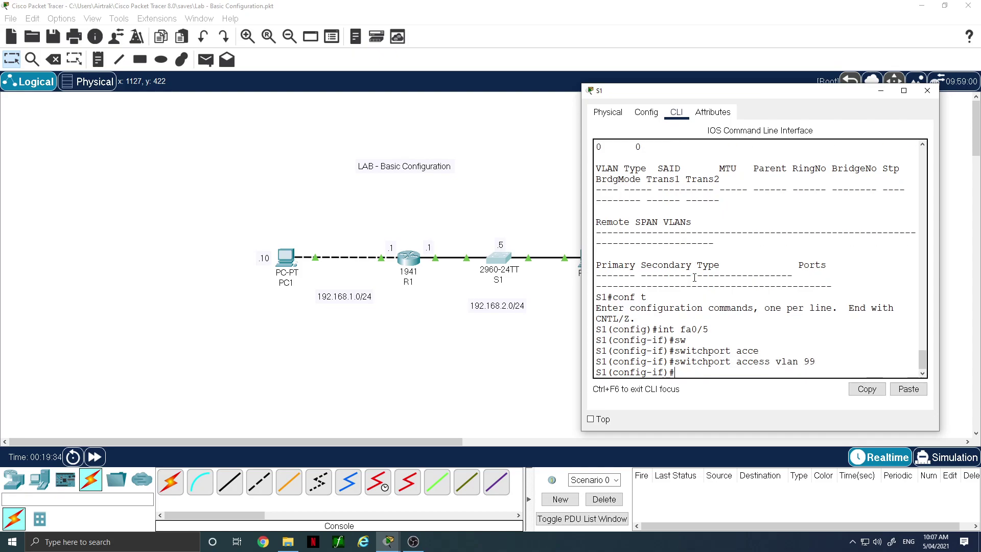
Assign S1's G0/1 to access VLAN 99, after a failed attempt on g0/0
{"action": "type", "text": "int g0/0"}
{"action": "key", "text": "Return"}
{"action": "type", "text": "int g0/1"}
{"action": "key", "text": "Return"}
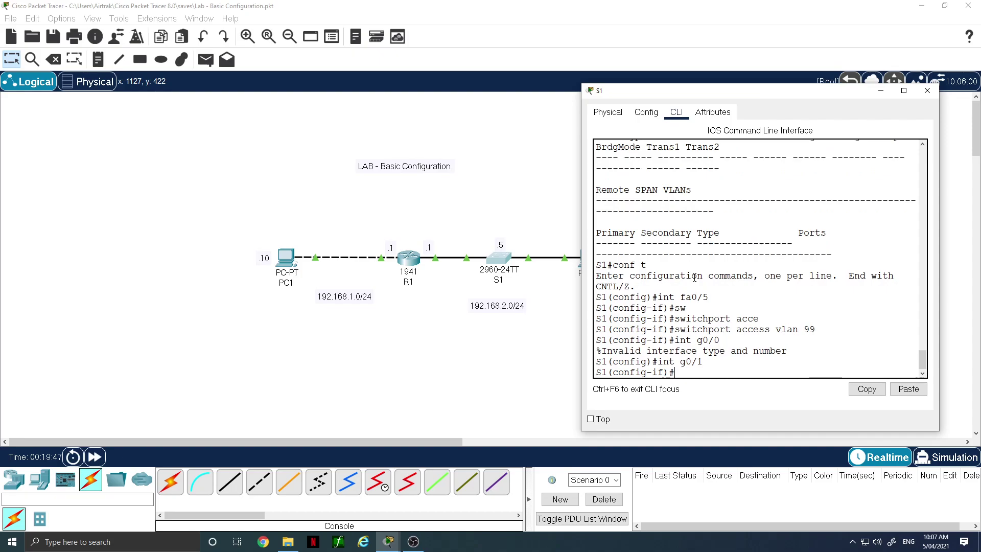
{"action": "type", "text": "sw"}
{"action": "key", "text": "Tab"}
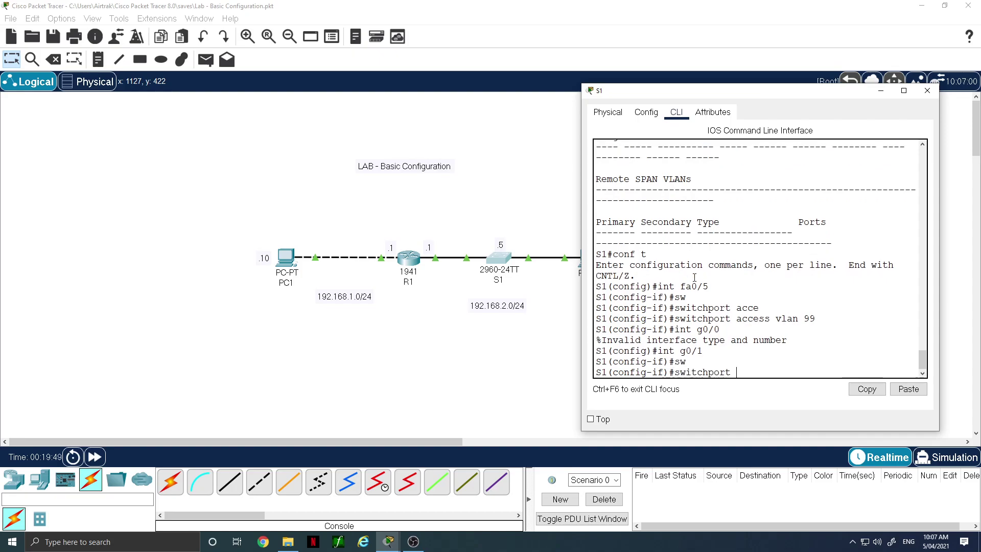
{"action": "type", "text": "access vlan 99"}
{"action": "key", "text": "Return"}
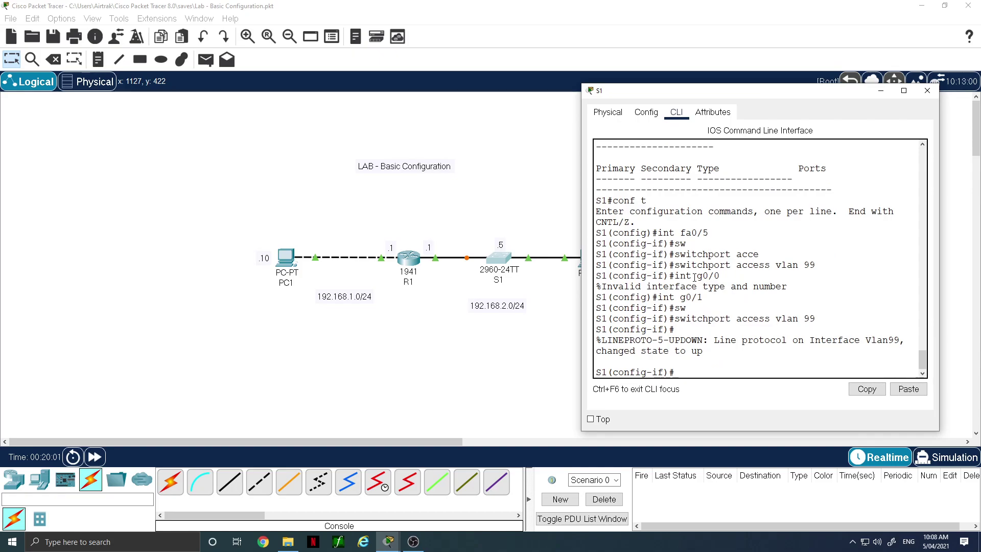
Exit configuration mode and enter a ping to gateway 192.168.2.1
{"action": "type", "text": "end"}
{"action": "key", "text": "Return"}
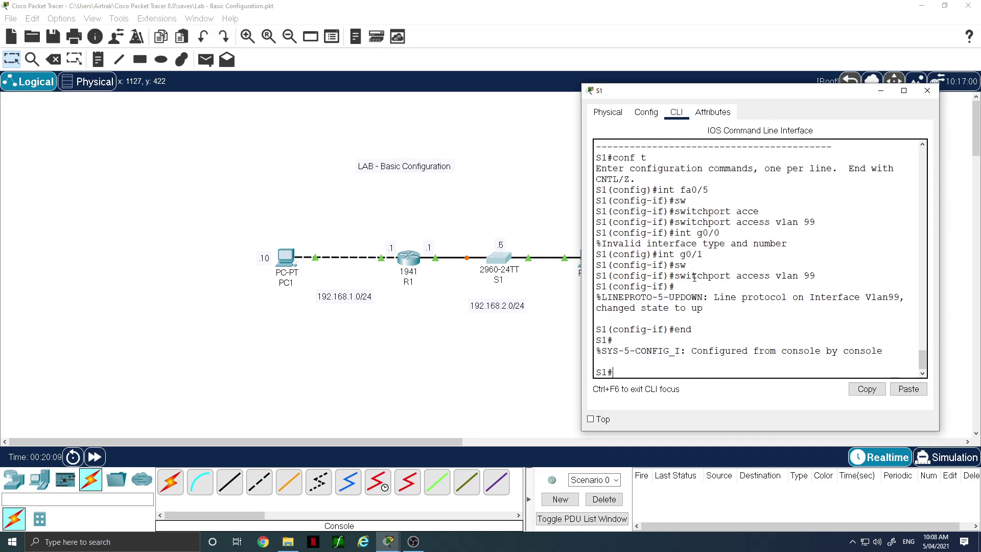
{"action": "type", "text": "ping 192.168.2.1"}
Ping 192.168.2.1 from S1 (0/5 success), check the R1–S1 Gig0/1 link, and reopen S1
{"action": "key", "text": "Return"}
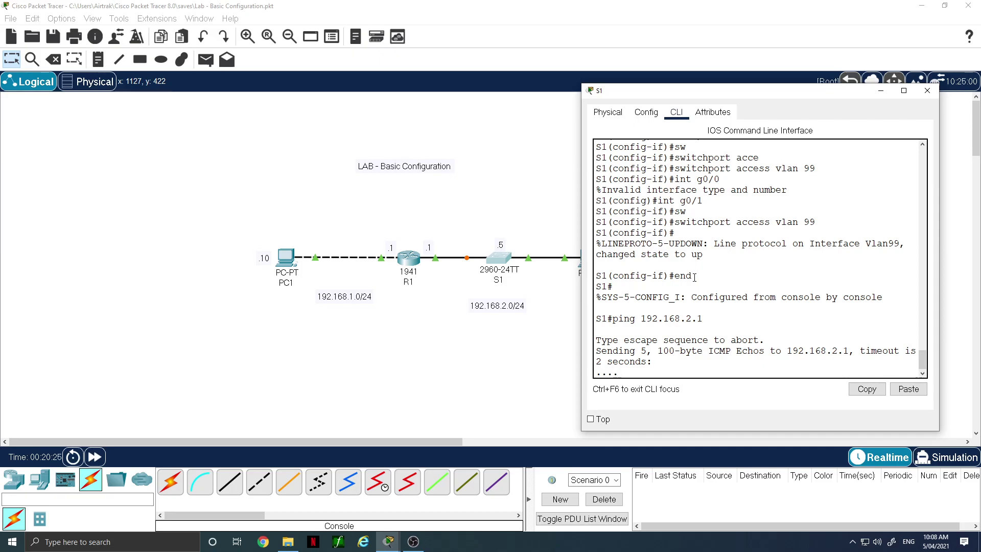
{"action": "left_click", "coordinate": [564, 303]}
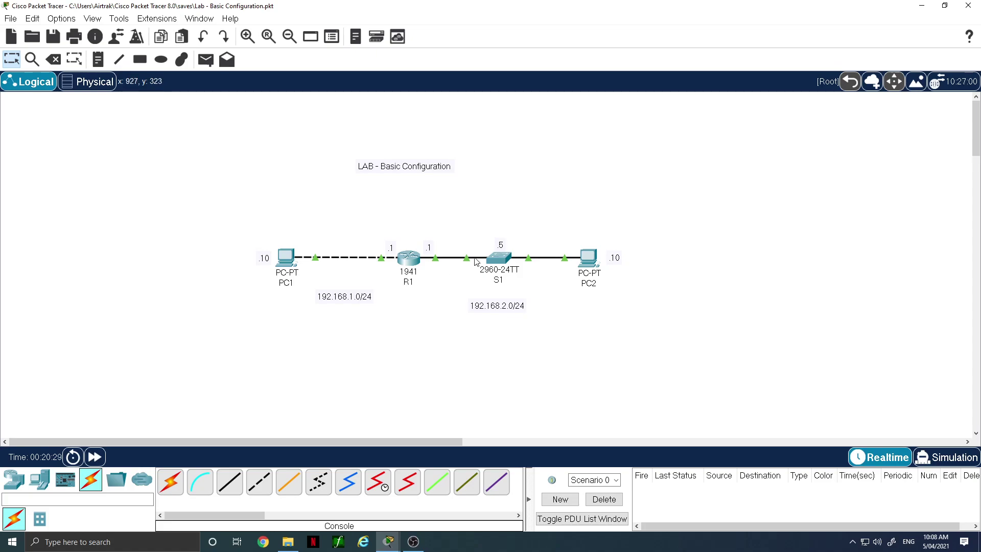
{"action": "mouse_move", "coordinate": [467, 261]}
{"action": "left_click", "coordinate": [504, 262]}
{"action": "left_click", "coordinate": [503, 262]}
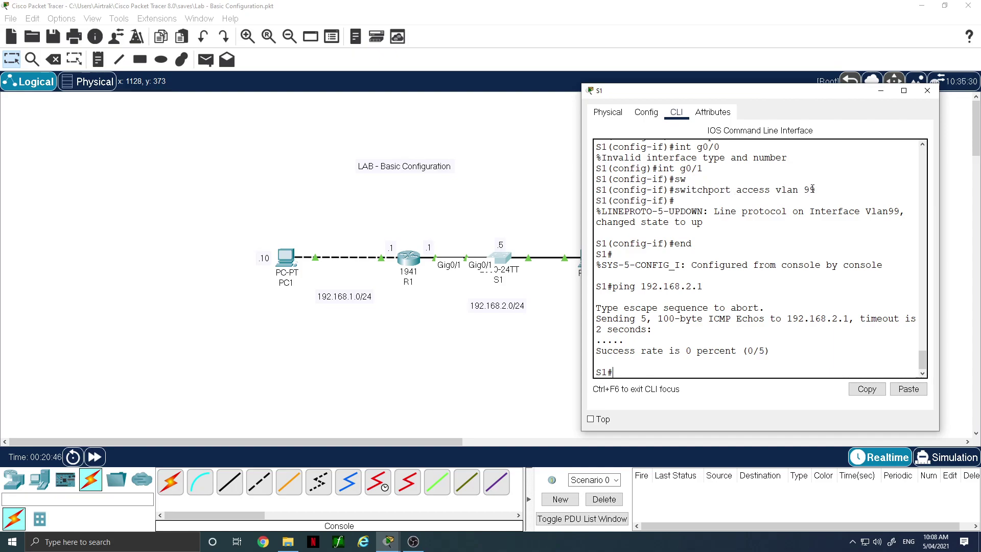
{"action": "scroll", "coordinate": [739, 273], "scroll_direction": "up", "scroll_amount": 3}
{"action": "scroll", "coordinate": [739, 273], "scroll_direction": "down", "scroll_amount": 3}
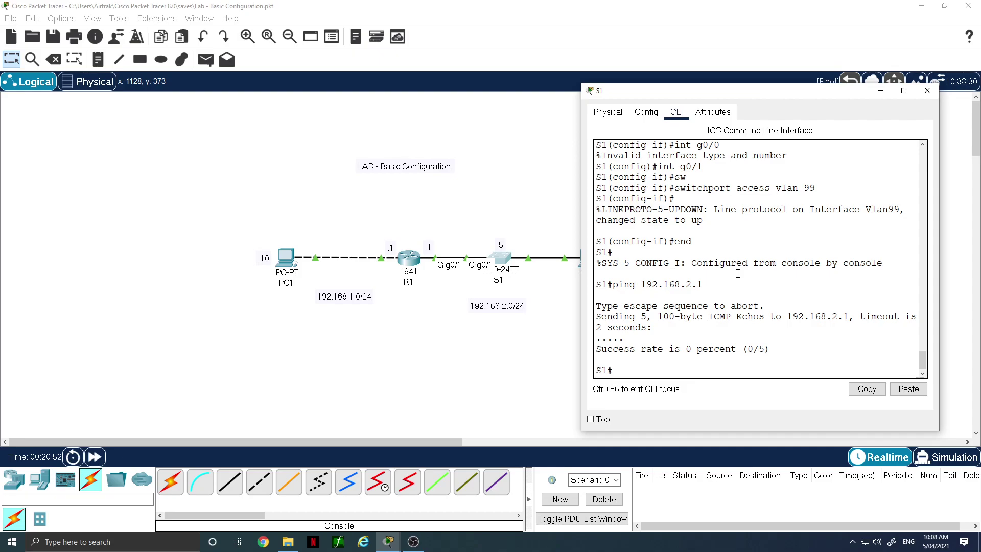
Review S1's running config: Vlan99 192.168.2.5/24, gateway 192.168.2.1, Vlan1 shut down; close S1
{"action": "type", "text": "sh run"}
{"action": "key", "text": "Return"}
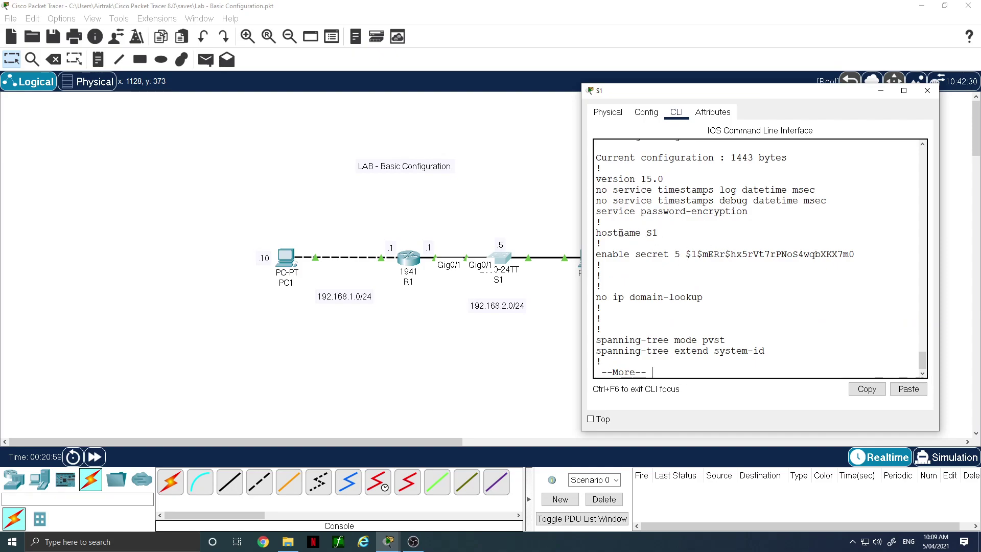
{"action": "key", "text": "space"}
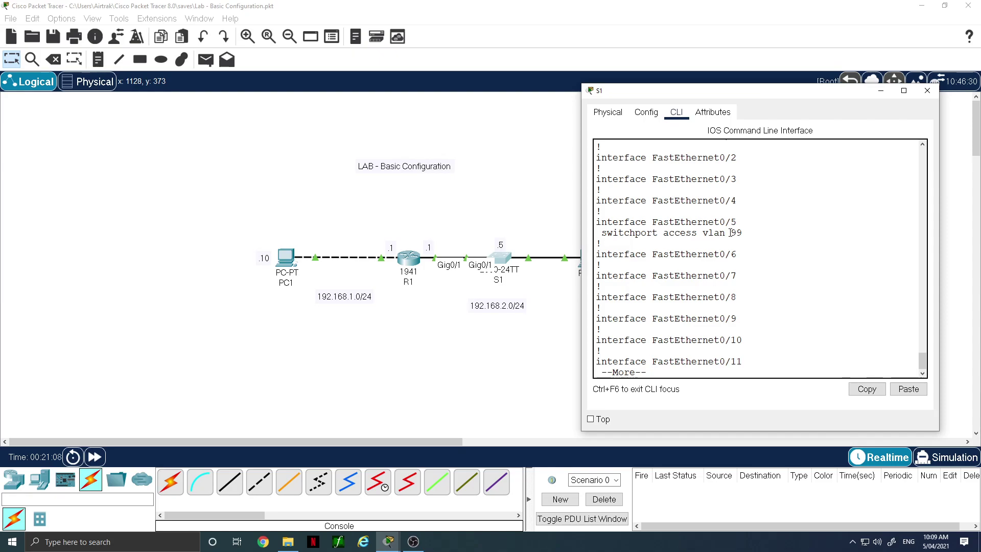
{"action": "key", "text": "space"}
{"action": "key", "text": "space"}
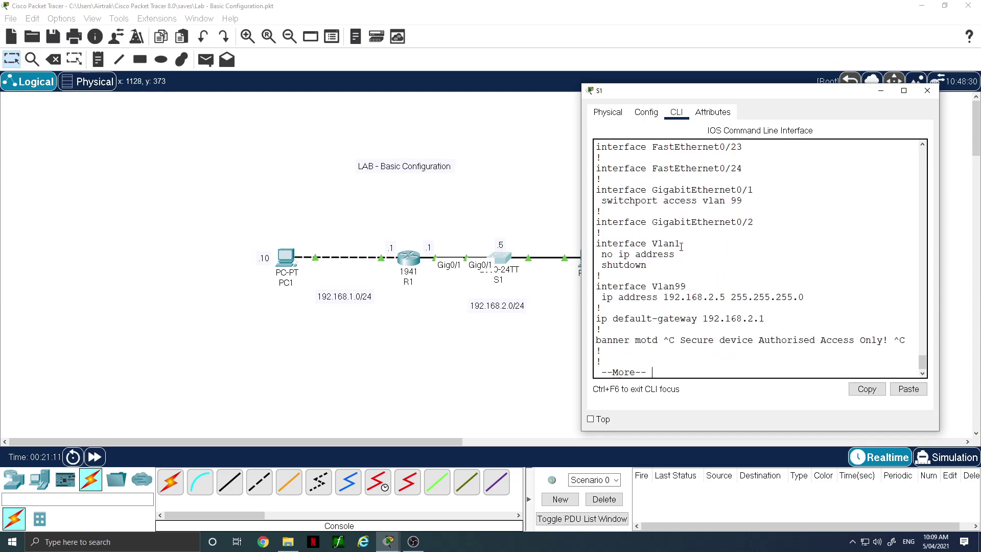
{"action": "left_click_drag", "start_coordinate": [606, 246], "coordinate": [686, 247]}
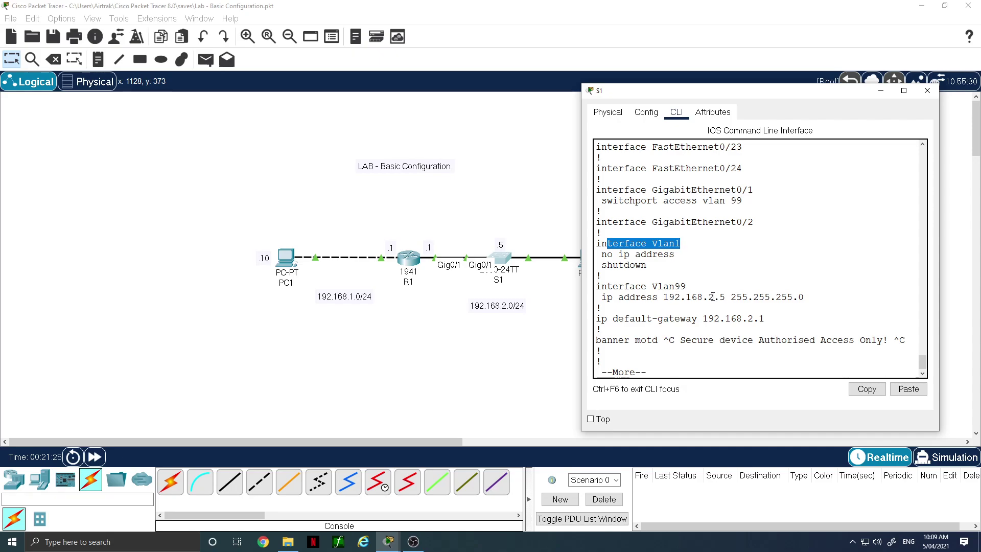
{"action": "left_click", "coordinate": [558, 329]}
Ping gateway 192.168.2.1 from PC2's command prompt, see timeouts, then close PC2's window
{"action": "left_click", "coordinate": [592, 261]}
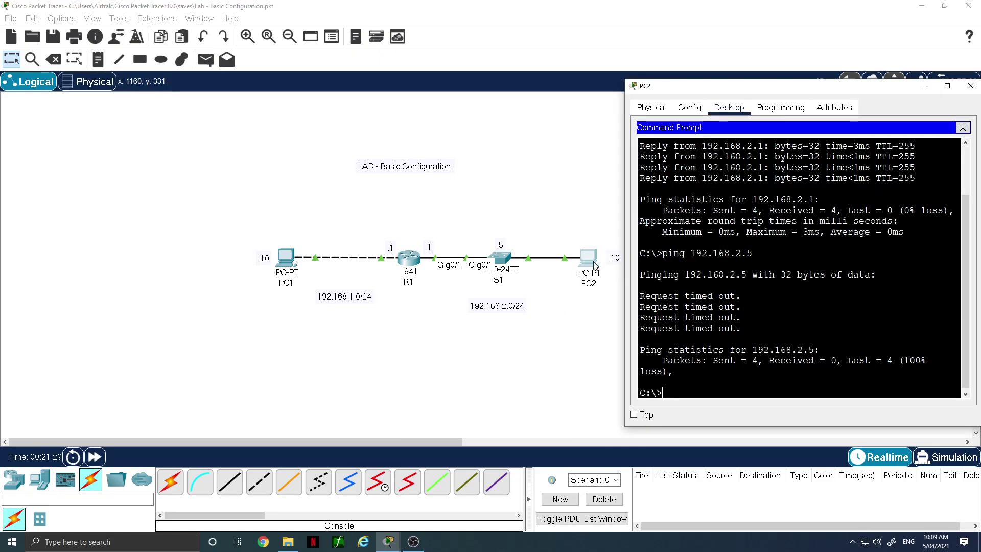
{"action": "type", "text": "ping 192.168.2"}
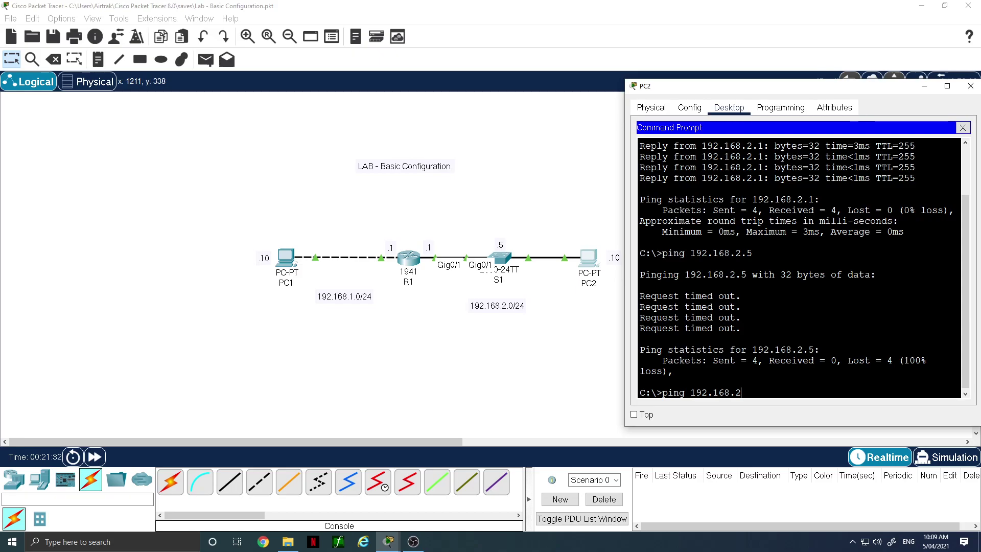
{"action": "type", "text": ".1"}
{"action": "key", "text": "Return"}
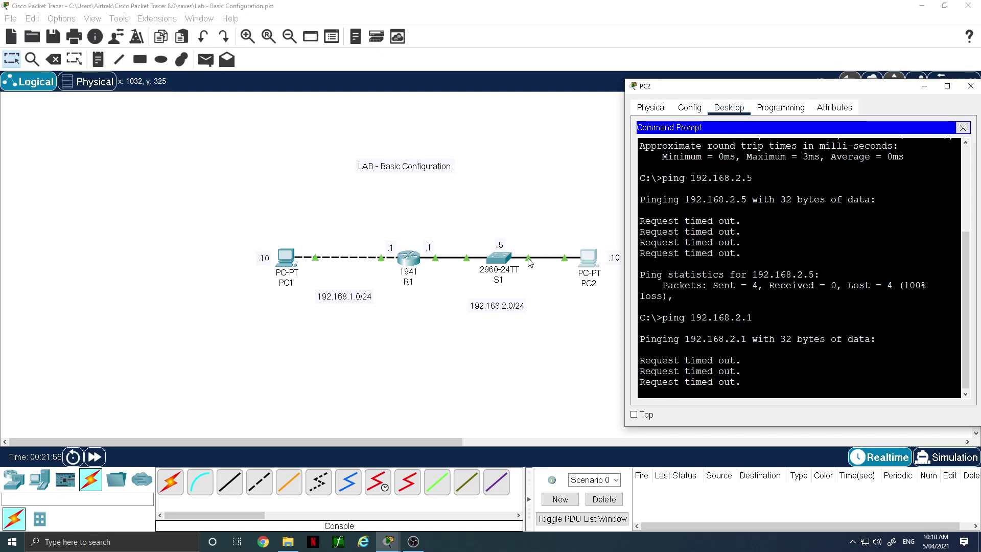
{"action": "left_click", "coordinate": [538, 285]}
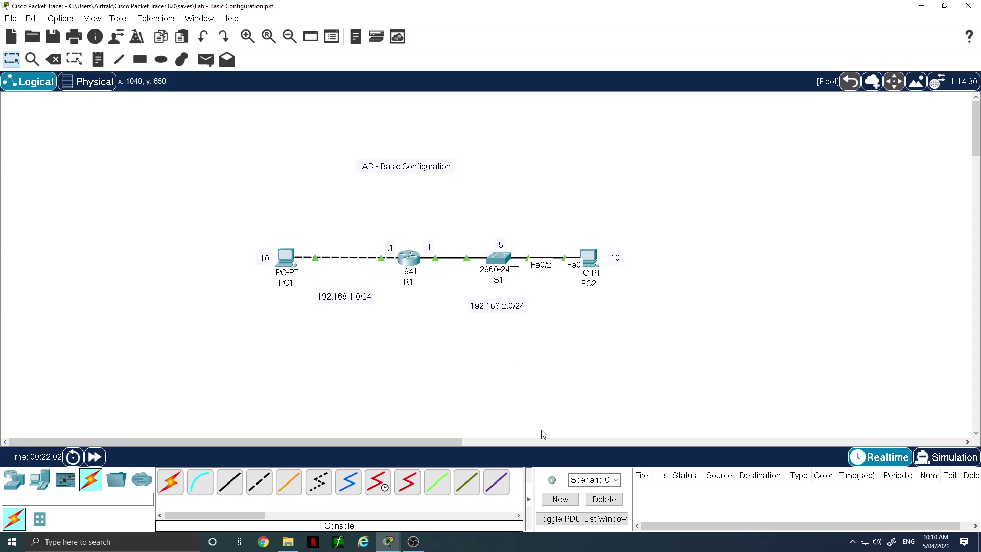
Reopen S1's CLI, finish paging the config, and enter global configuration mode
{"action": "left_click", "coordinate": [499, 258]}
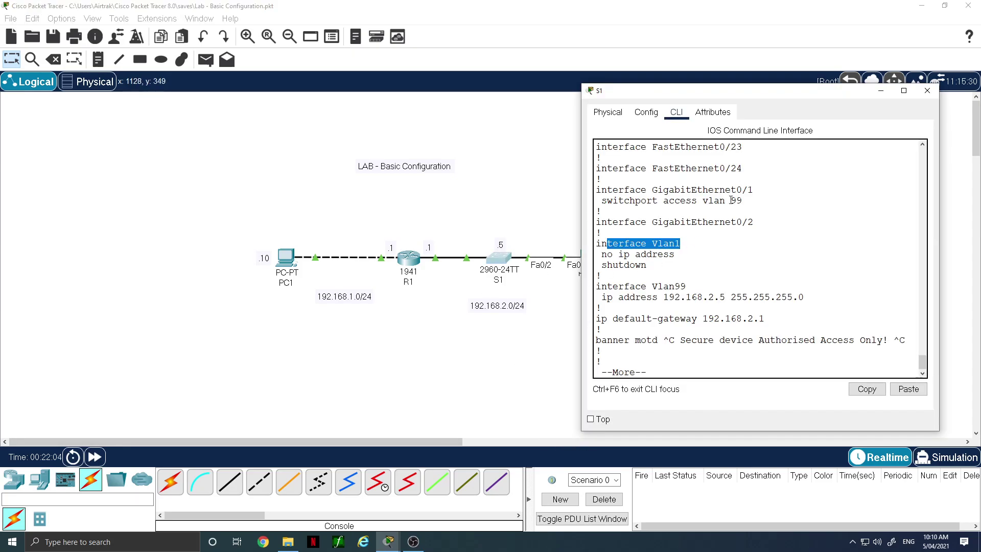
{"action": "left_click", "coordinate": [671, 352]}
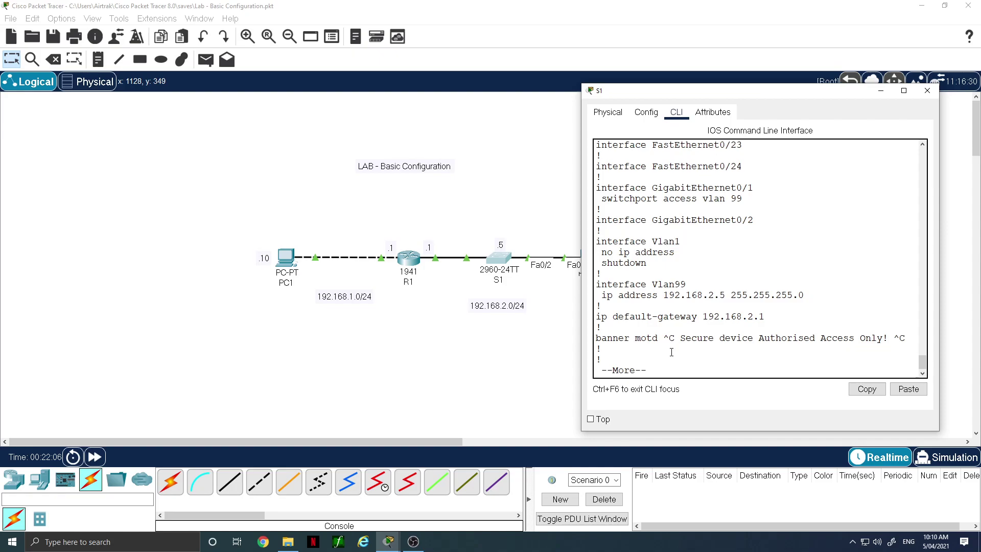
{"action": "key", "text": "Return"}
{"action": "key", "text": "Return"}
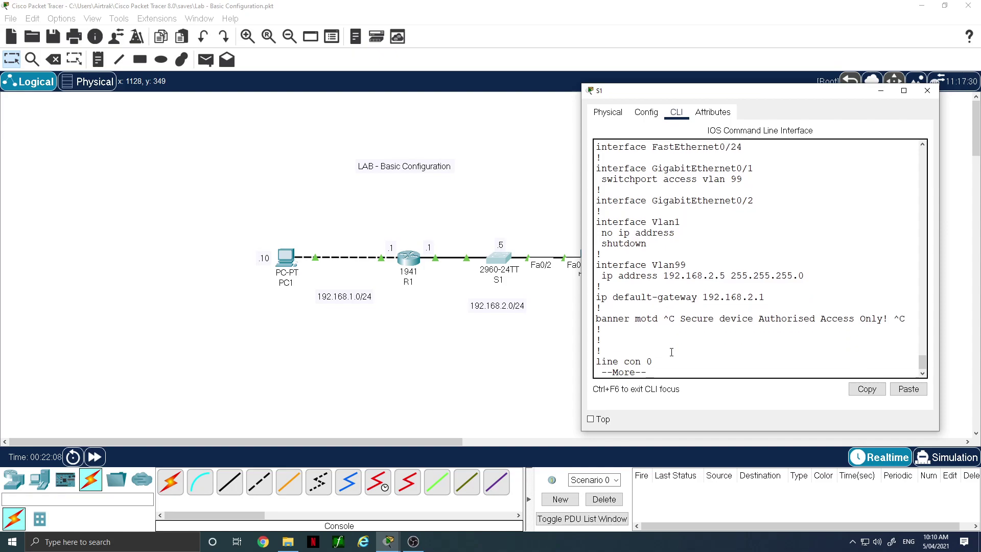
{"action": "key", "text": "space"}
{"action": "type", "text": "en conf t"}
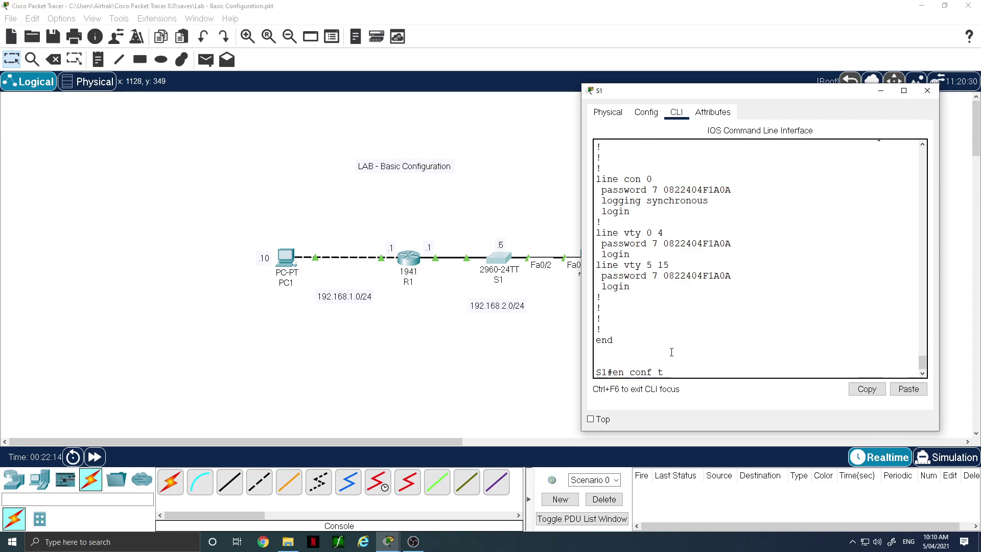
{"action": "key", "text": "BackSpace"}
{"action": "key", "text": "BackSpace"}
{"action": "key", "text": "BackSpace"}
{"action": "key", "text": "BackSpace"}
{"action": "key", "text": "BackSpace"}
{"action": "key", "text": "BackSpace"}
{"action": "key", "text": "BackSpace"}
{"action": "key", "text": "BackSpace"}
{"action": "key", "text": "BackSpace"}
{"action": "type", "text": "conf t"}
{"action": "key", "text": "Return"}
Make S1's Fa0/2 an access port in VLAN 99, enable it with no shut, and exit
{"action": "type", "text": "int fa0/2"}
{"action": "key", "text": "Return"}
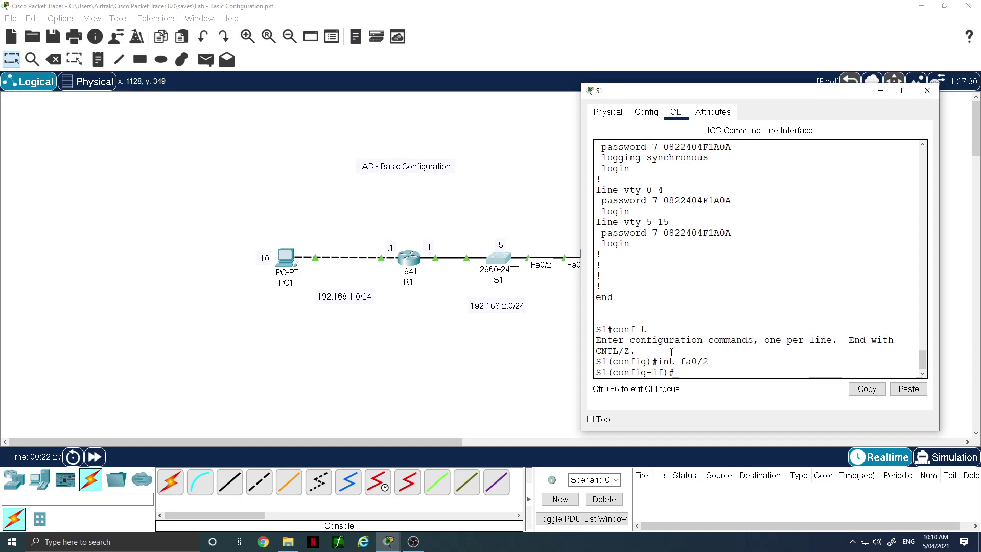
{"action": "type", "text": "w"}
{"action": "key", "text": "Tab"}
{"action": "type", "text": "a"}
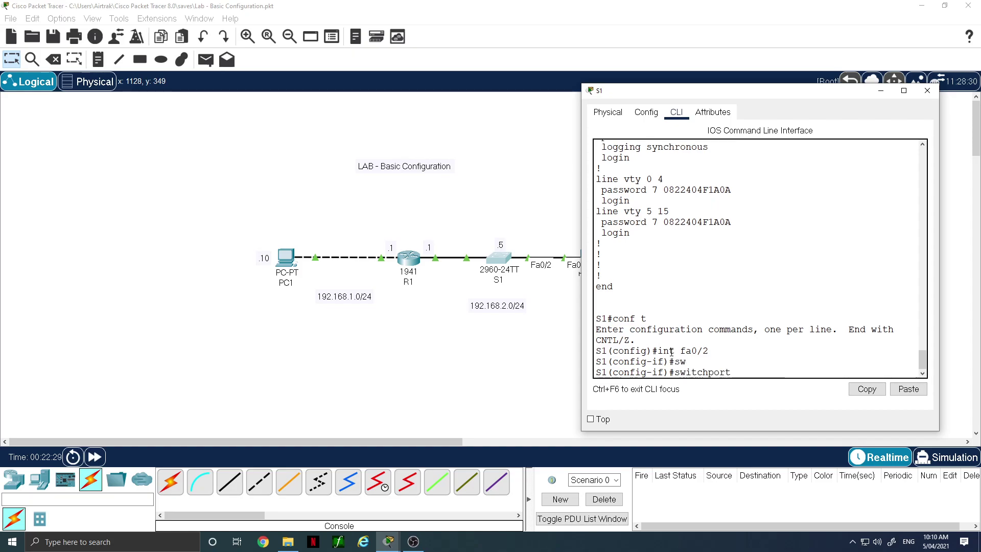
{"action": "type", "text": "cc"}
{"action": "key", "text": "Tab"}
{"action": "type", "text": "vlan 99"}
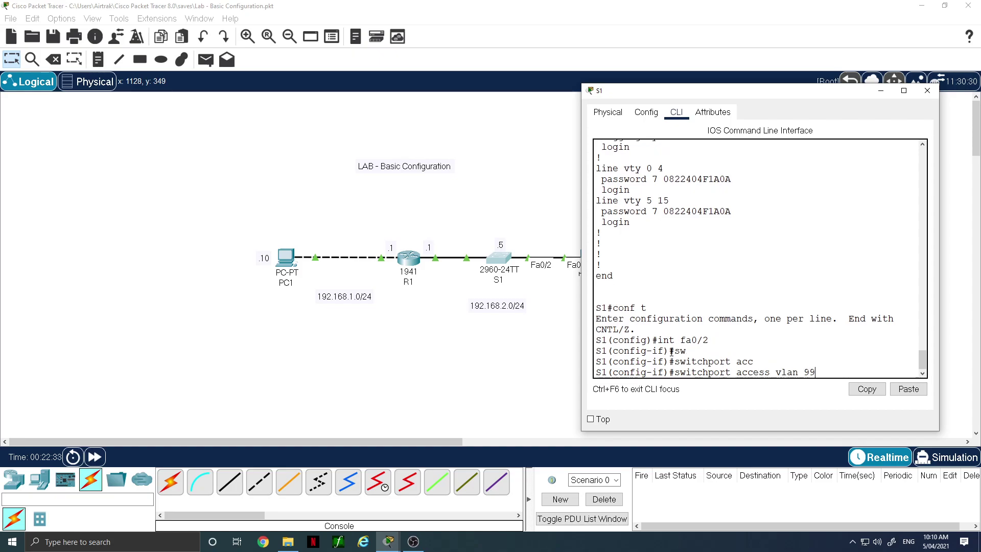
{"action": "key", "text": "Return"}
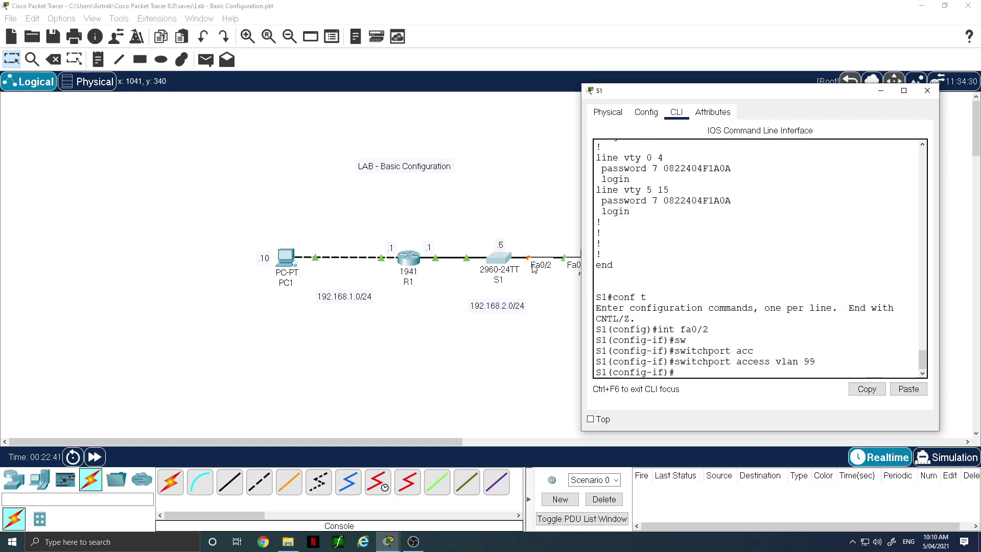
{"action": "type", "text": "no shut"}
{"action": "key", "text": "Return"}
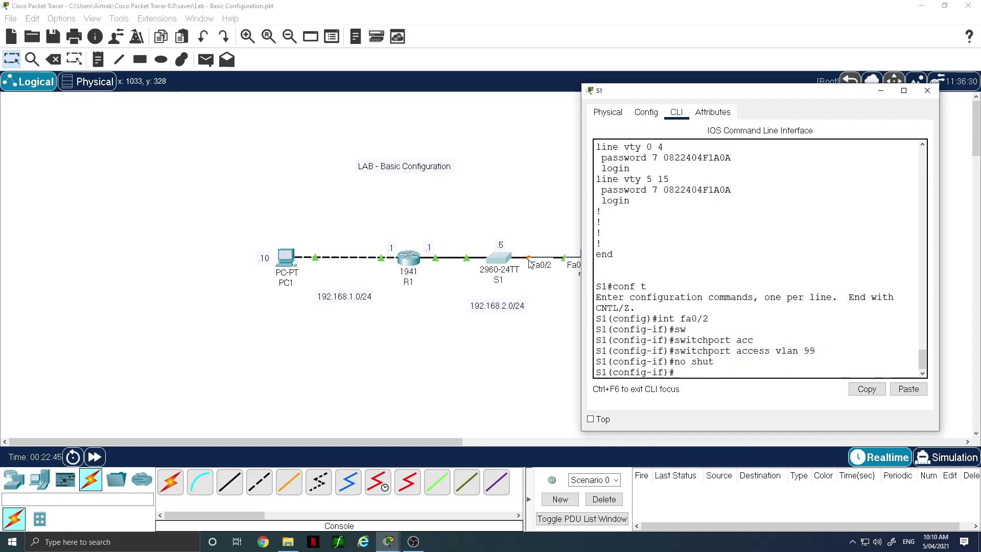
{"action": "type", "text": "end"}
{"action": "key", "text": "Return"}
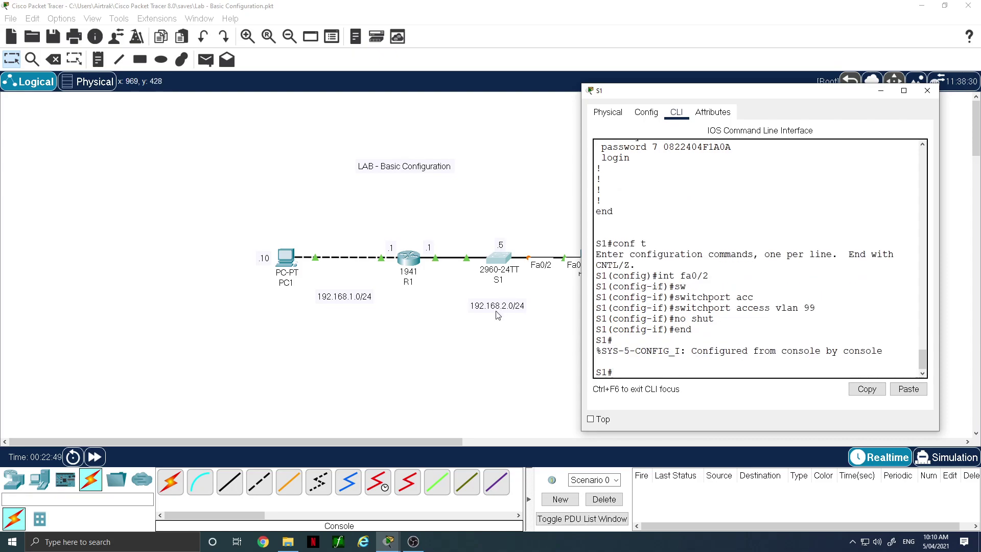
Save S1's running configuration to startup-config and close the S1 window
{"action": "type", "text": "copy run start"}
{"action": "key", "text": "Return"}
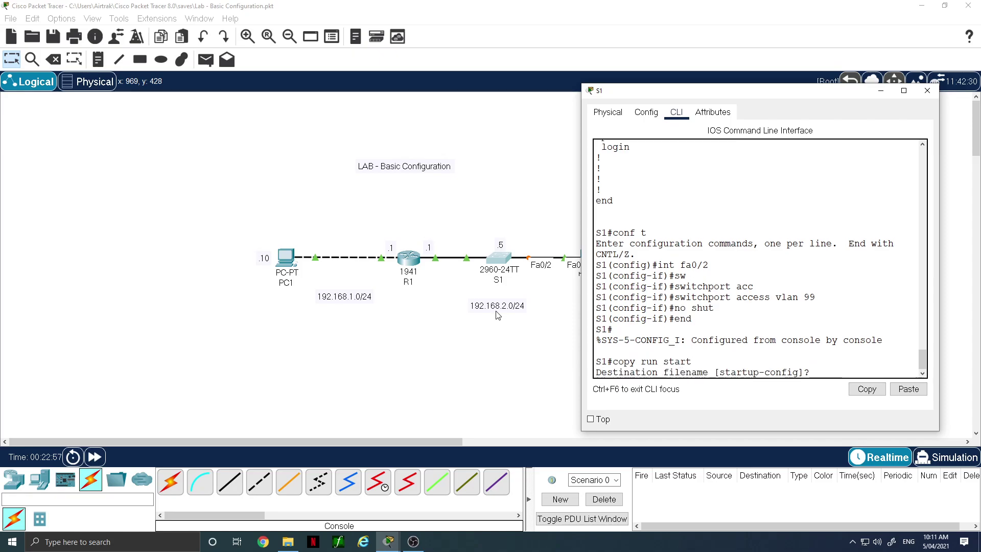
{"action": "key", "text": "Return"}
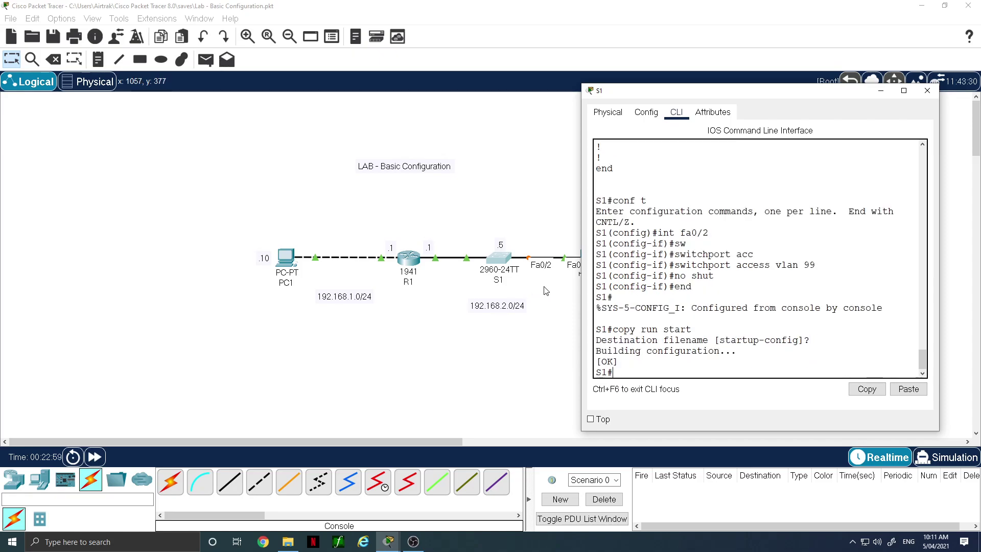
{"action": "left_click", "coordinate": [542, 285]}
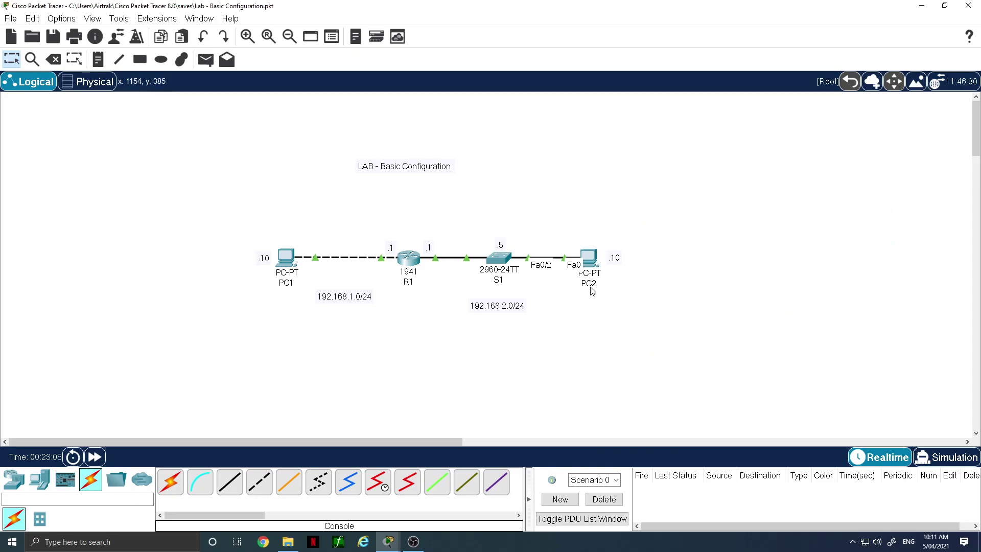
From PC2's command prompt, rerun the ping to gateway 192.168.2.1, now succeeding
{"action": "left_click", "coordinate": [591, 261]}
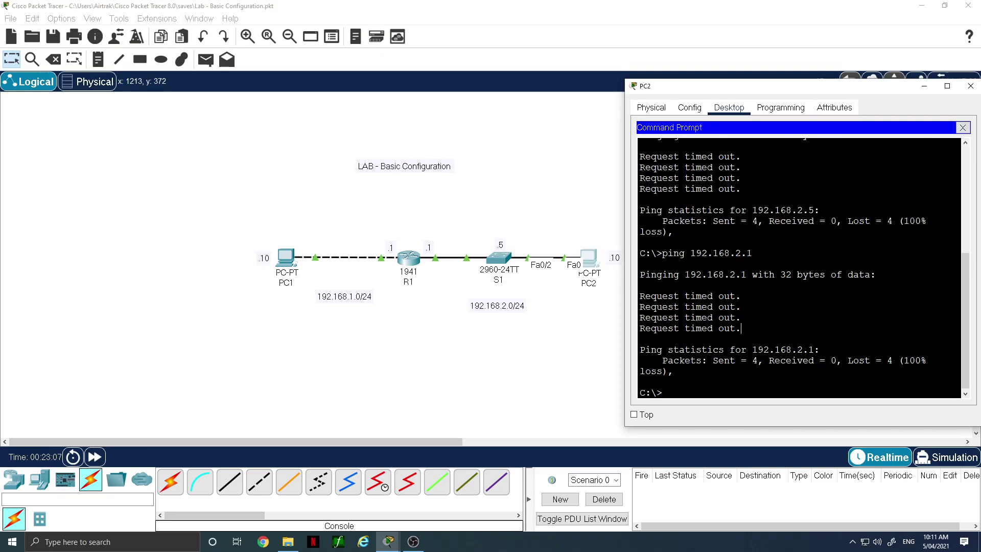
{"action": "key", "text": "Up"}
{"action": "key", "text": "Return"}
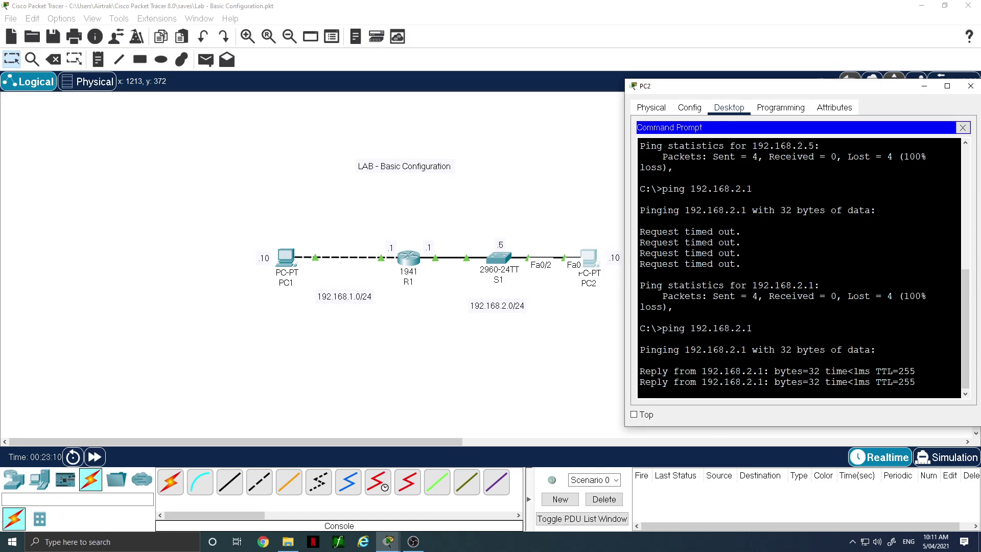
Ping switch S1 at 192.168.2.5 from PC2 successfully, then close PC2's window
{"action": "key", "text": "Up"}
{"action": "key", "text": "BackSpace"}
{"action": "type", "text": "5"}
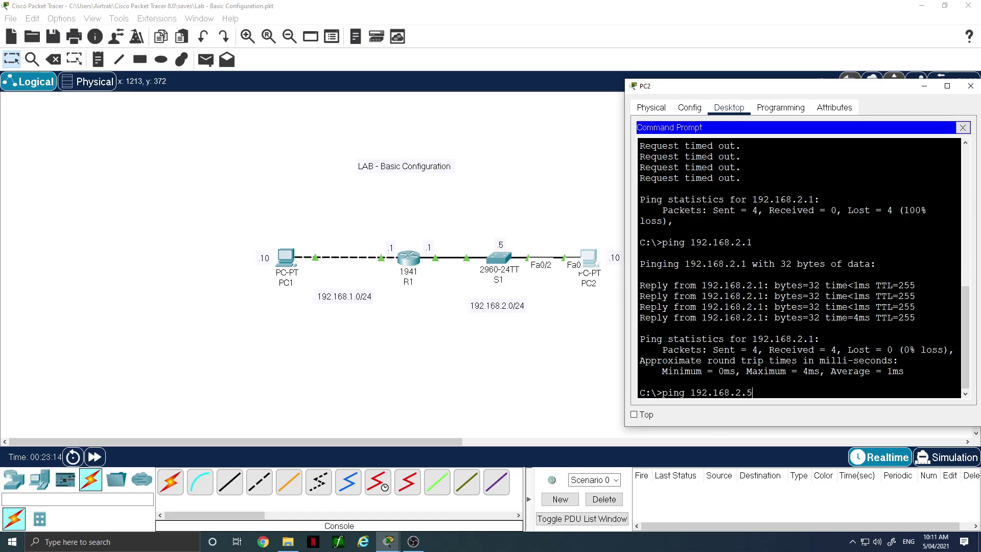
{"action": "key", "text": "Return"}
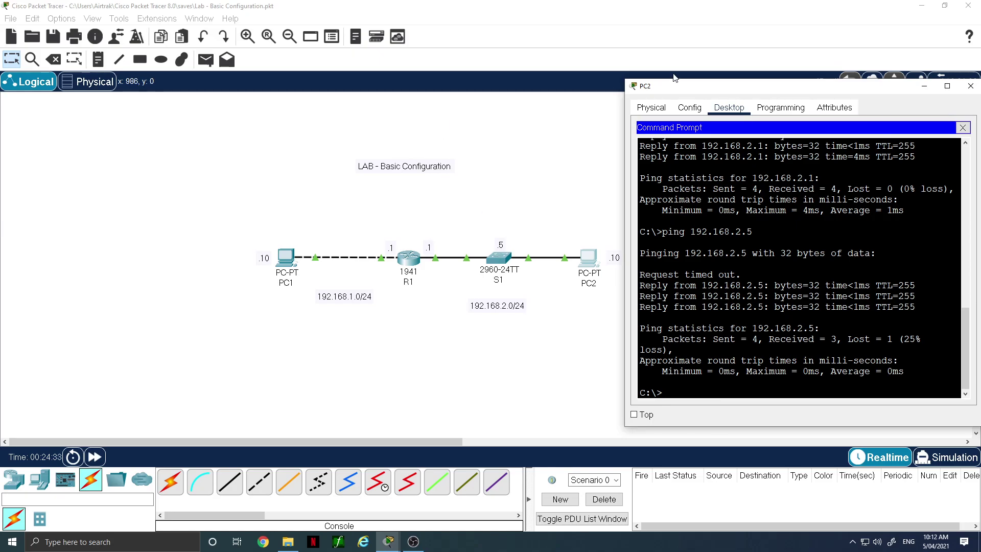
{"action": "left_click", "coordinate": [971, 87]}
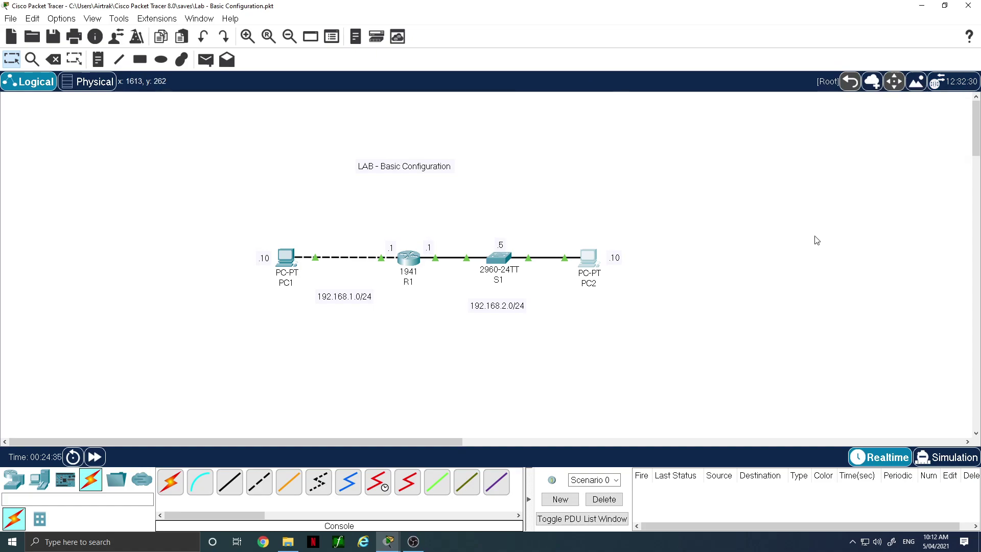